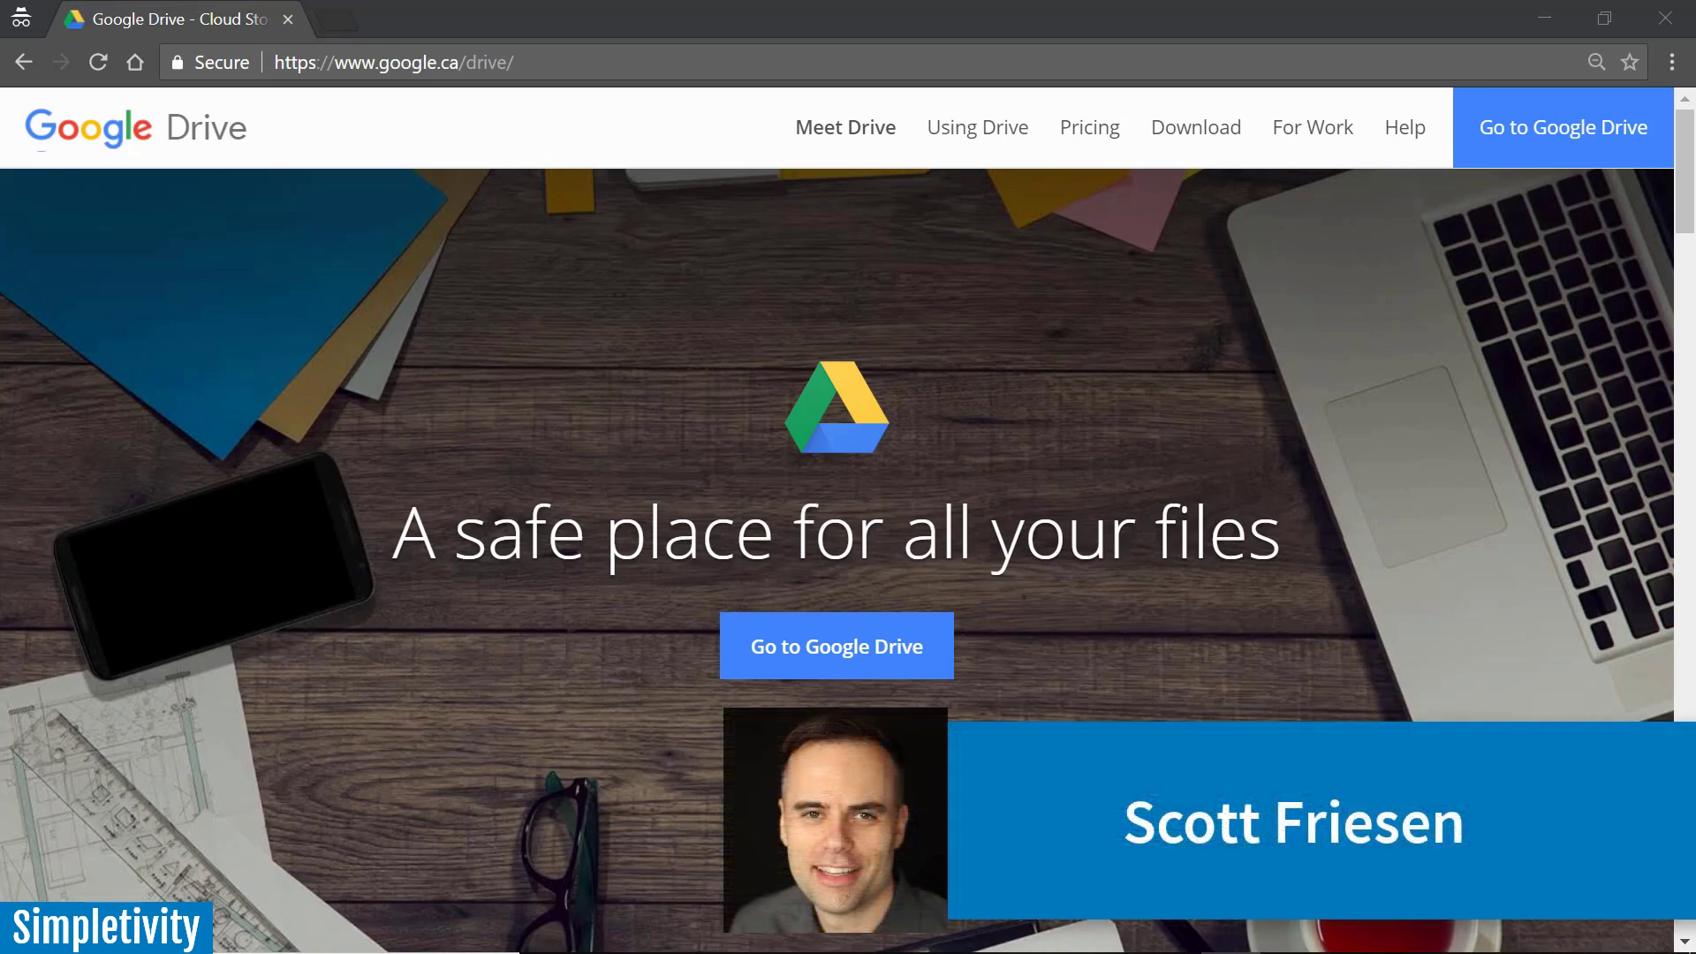
Step: Scroll down the Google Drive overview page past the 'Store any file' section
scroll(848, 530, down, 5)
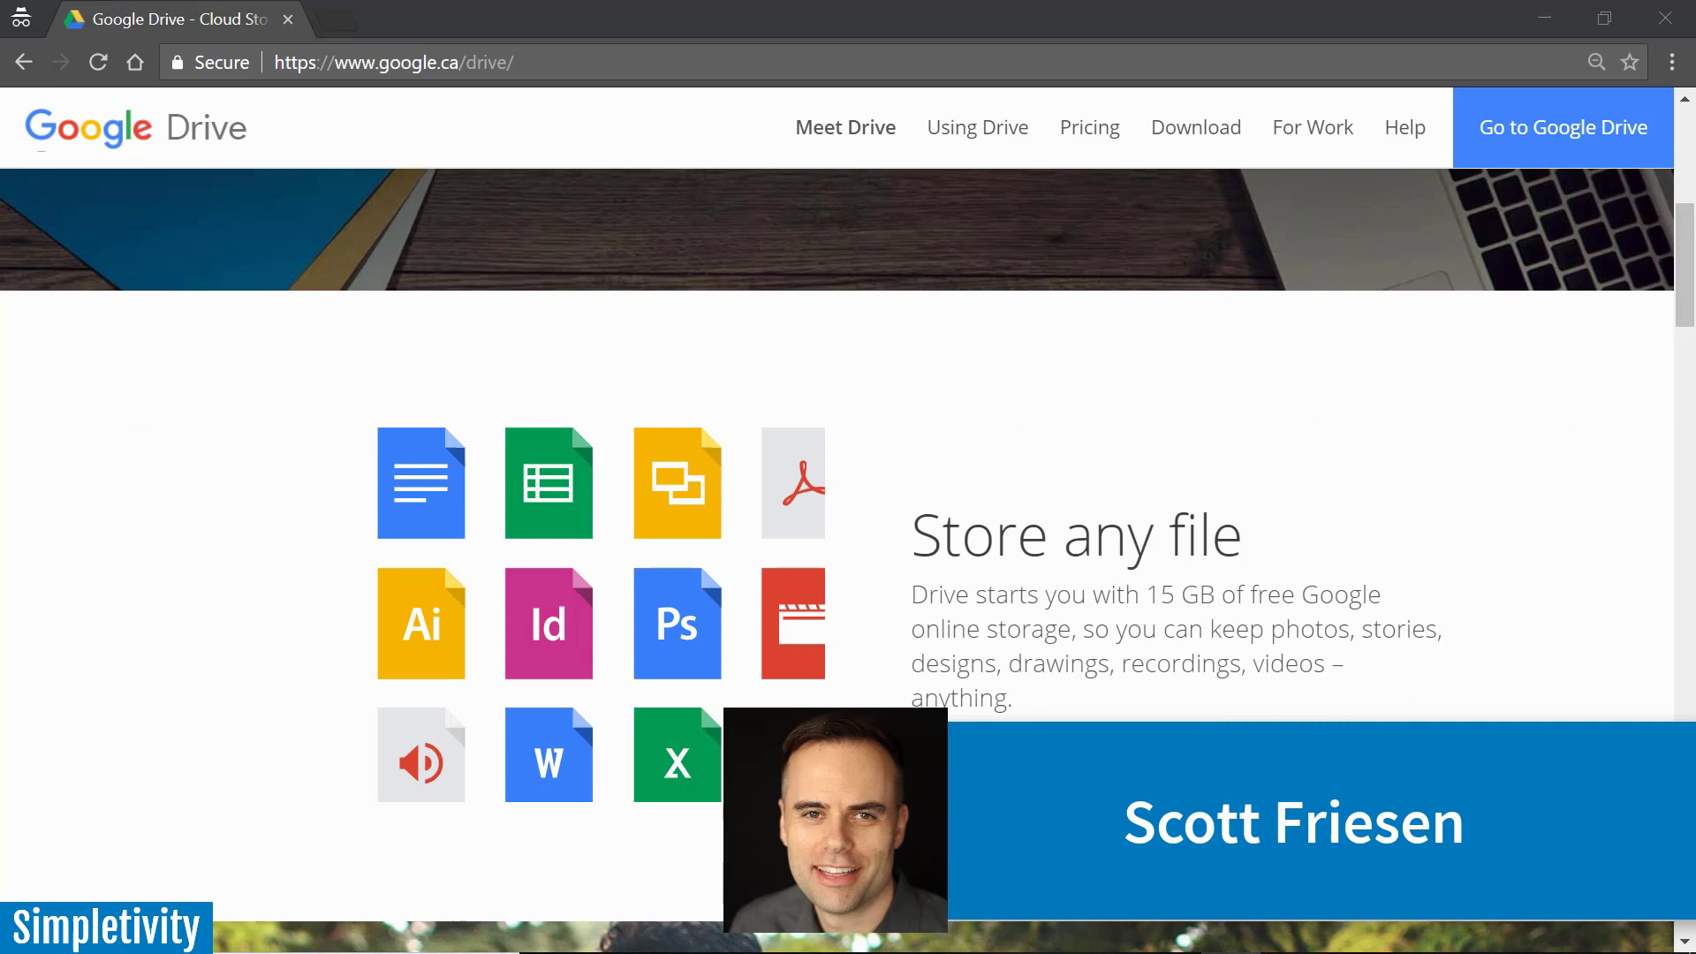
scroll(848, 530, down, 2)
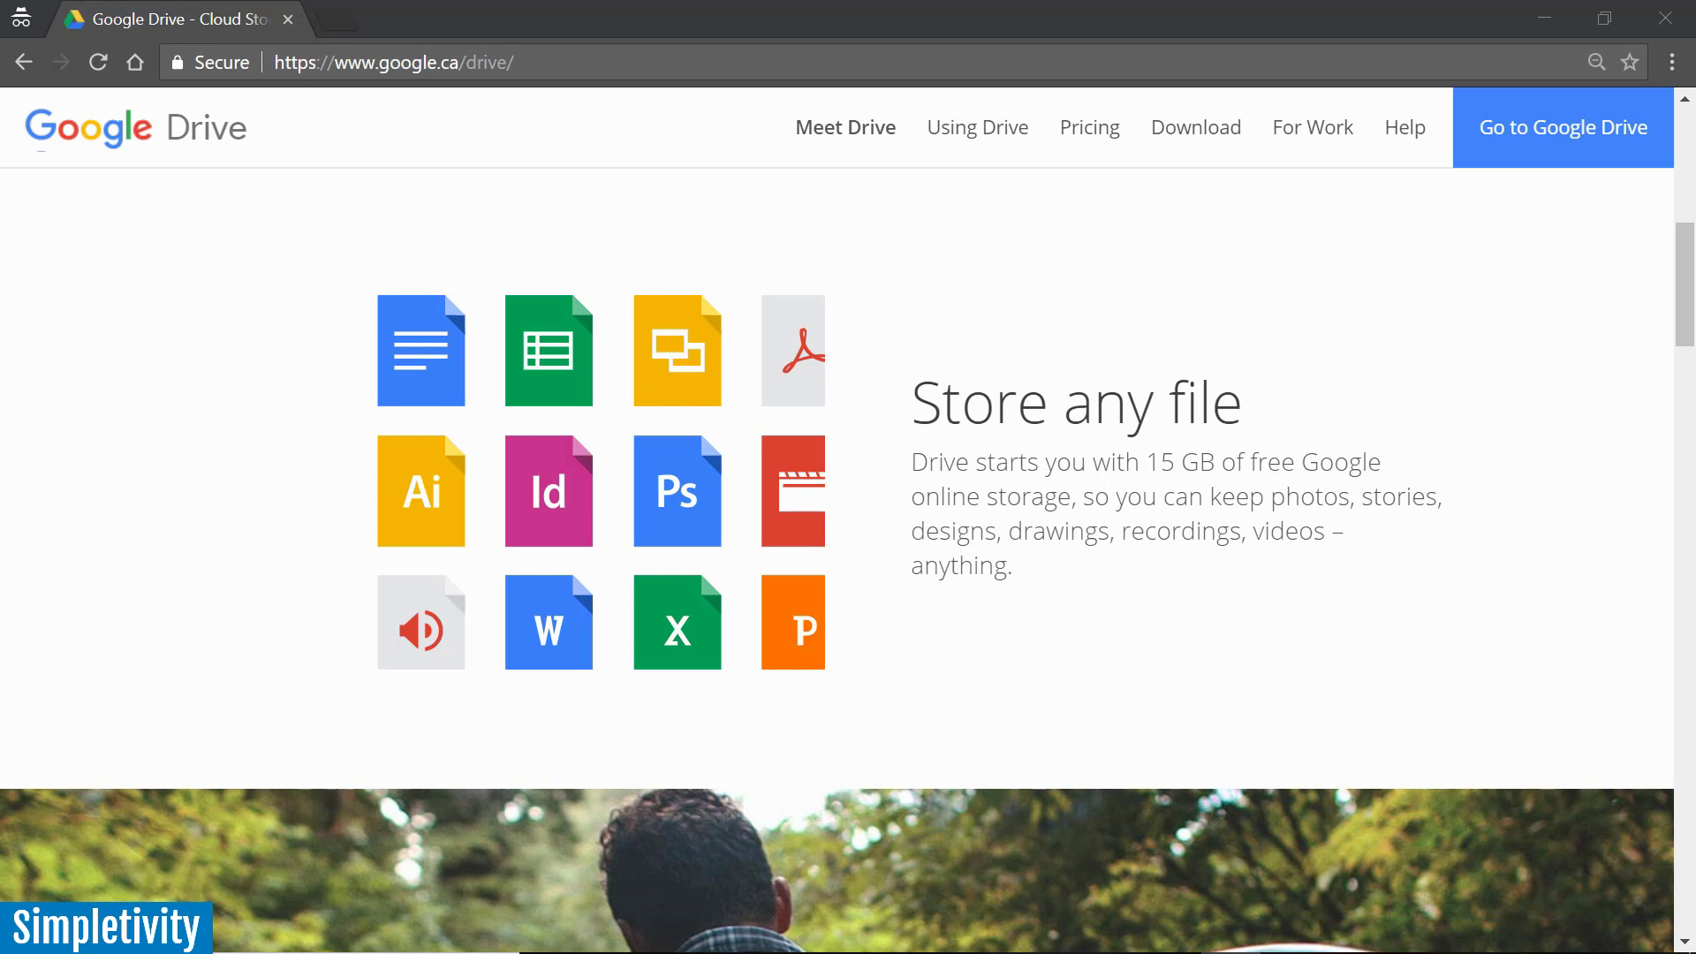
scroll(848, 530, down, 12)
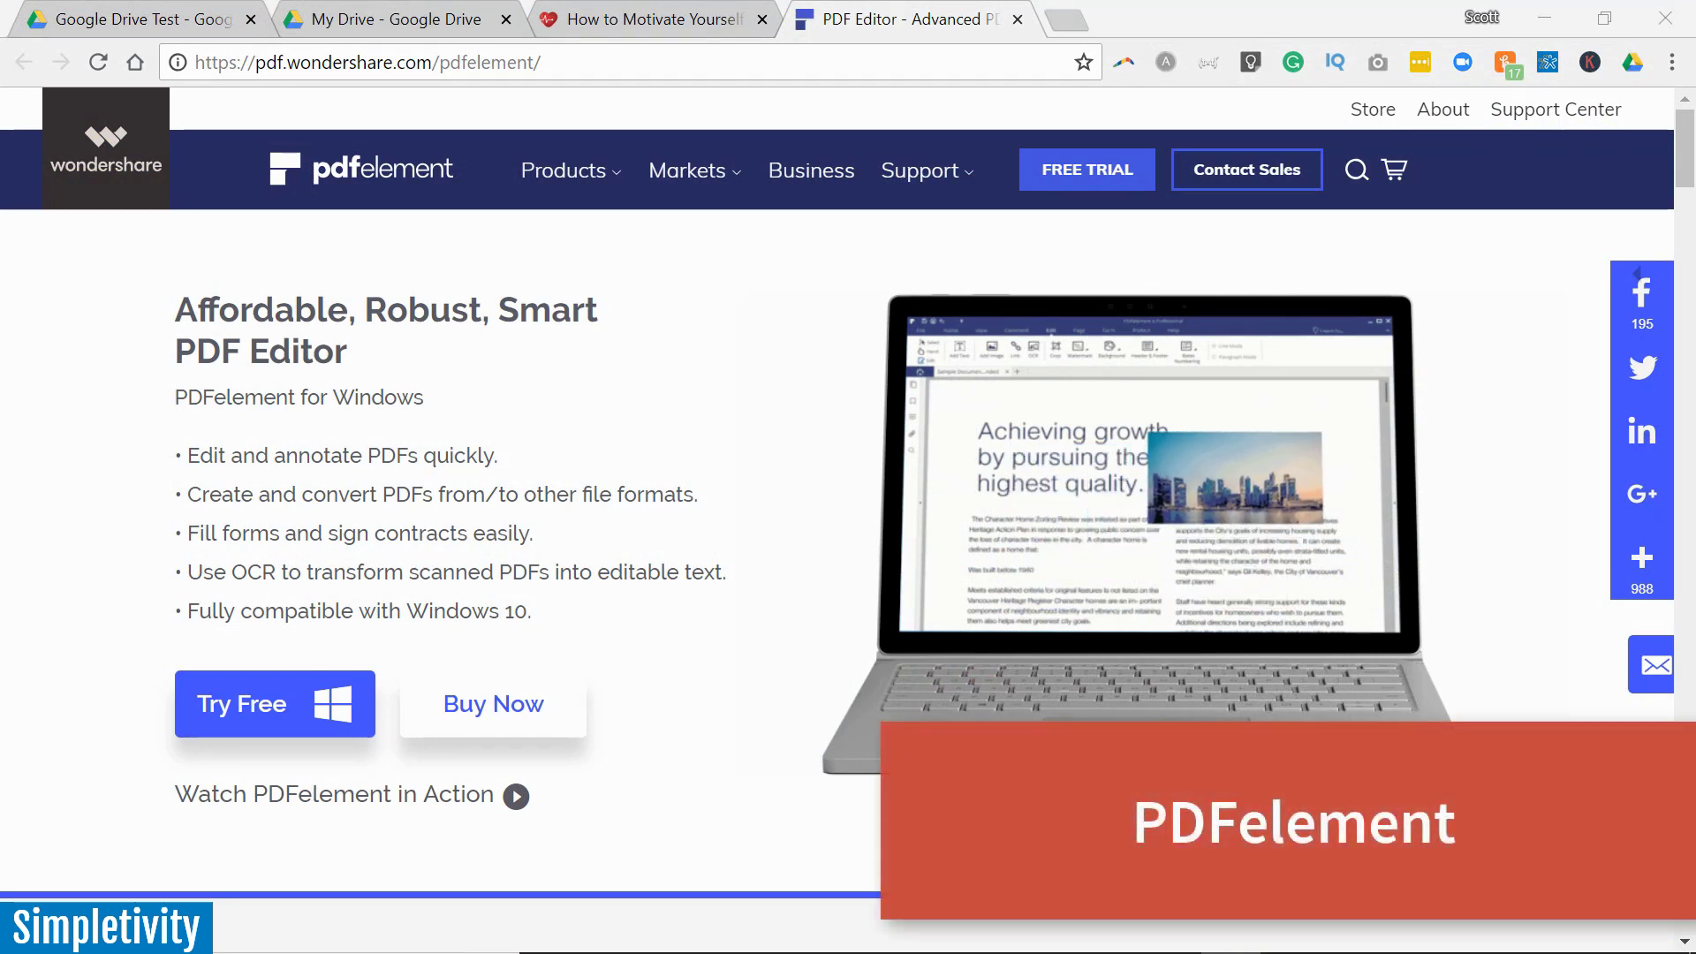
Step: Scroll through the PDFelement page's Edit, Annotate and toolset feature sections
scroll(848, 495, down, 9)
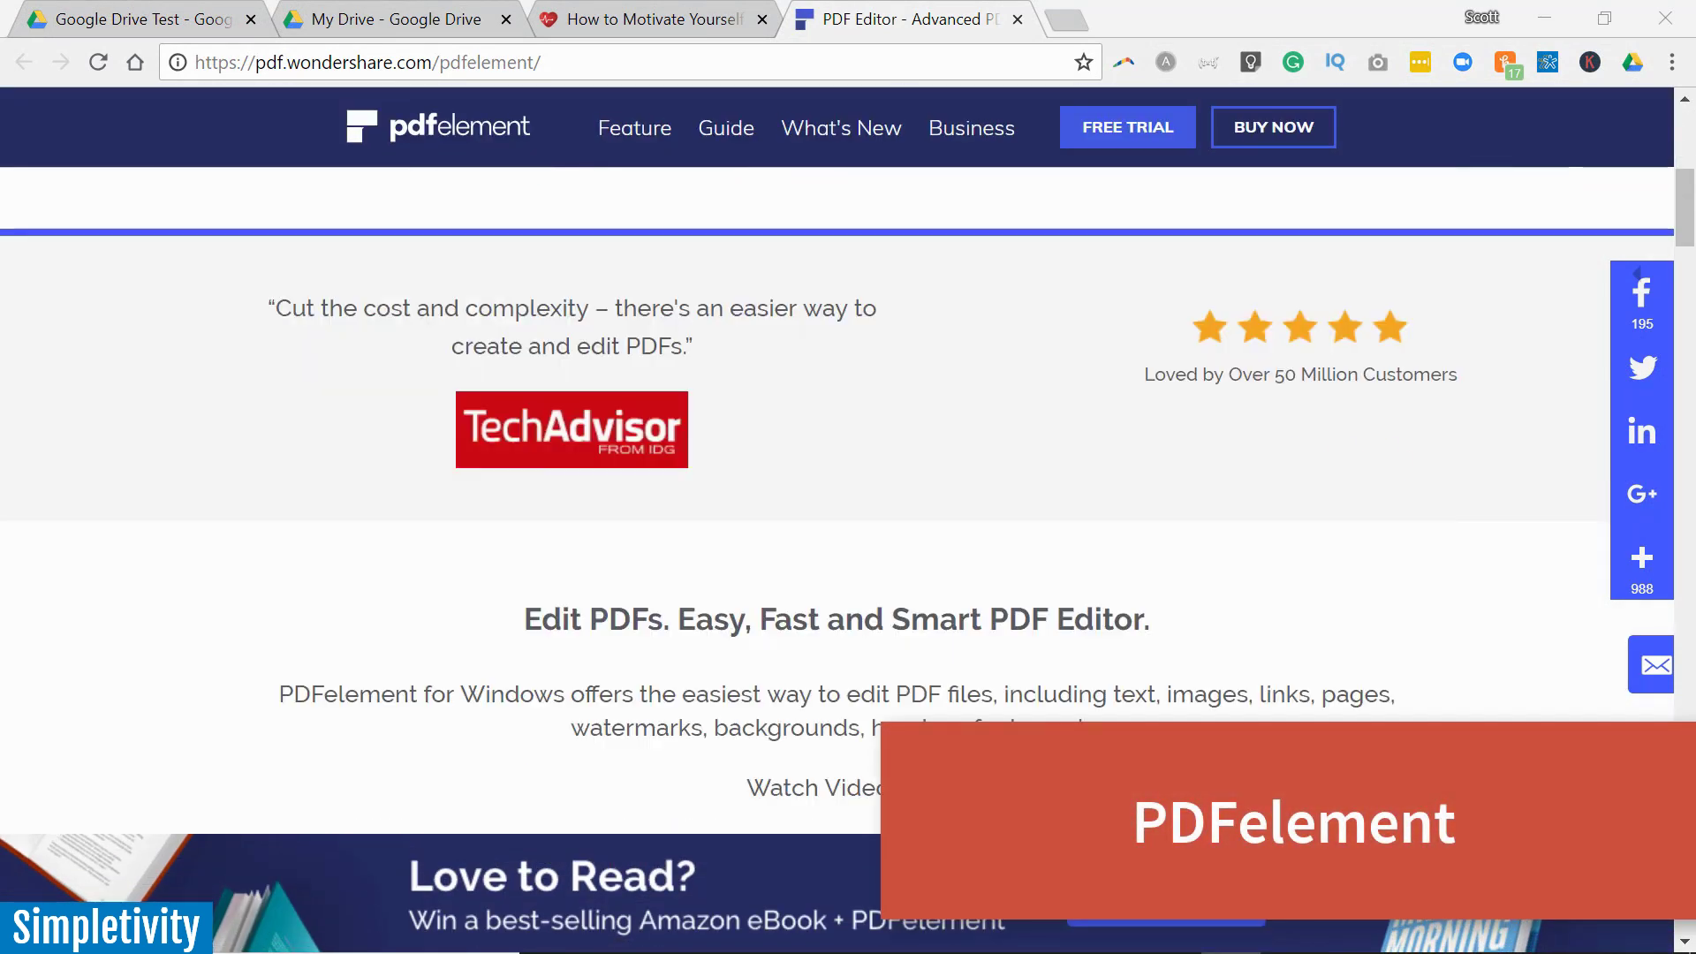
scroll(848, 495, down, 5)
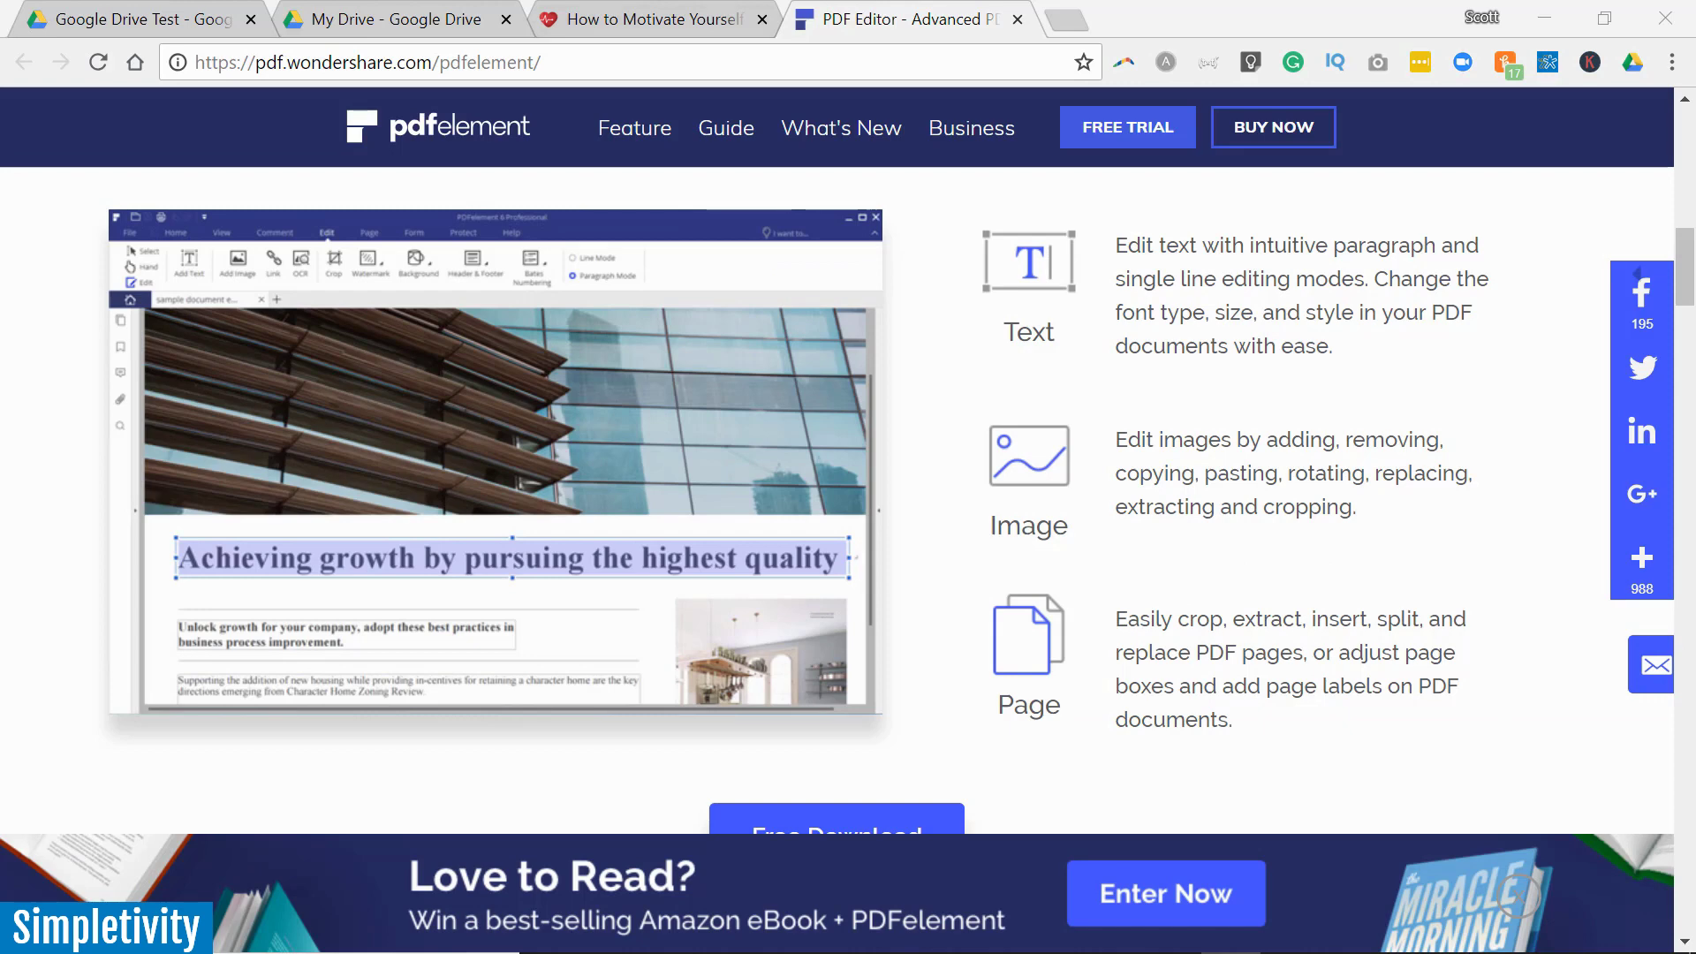
scroll(848, 494, down, 10)
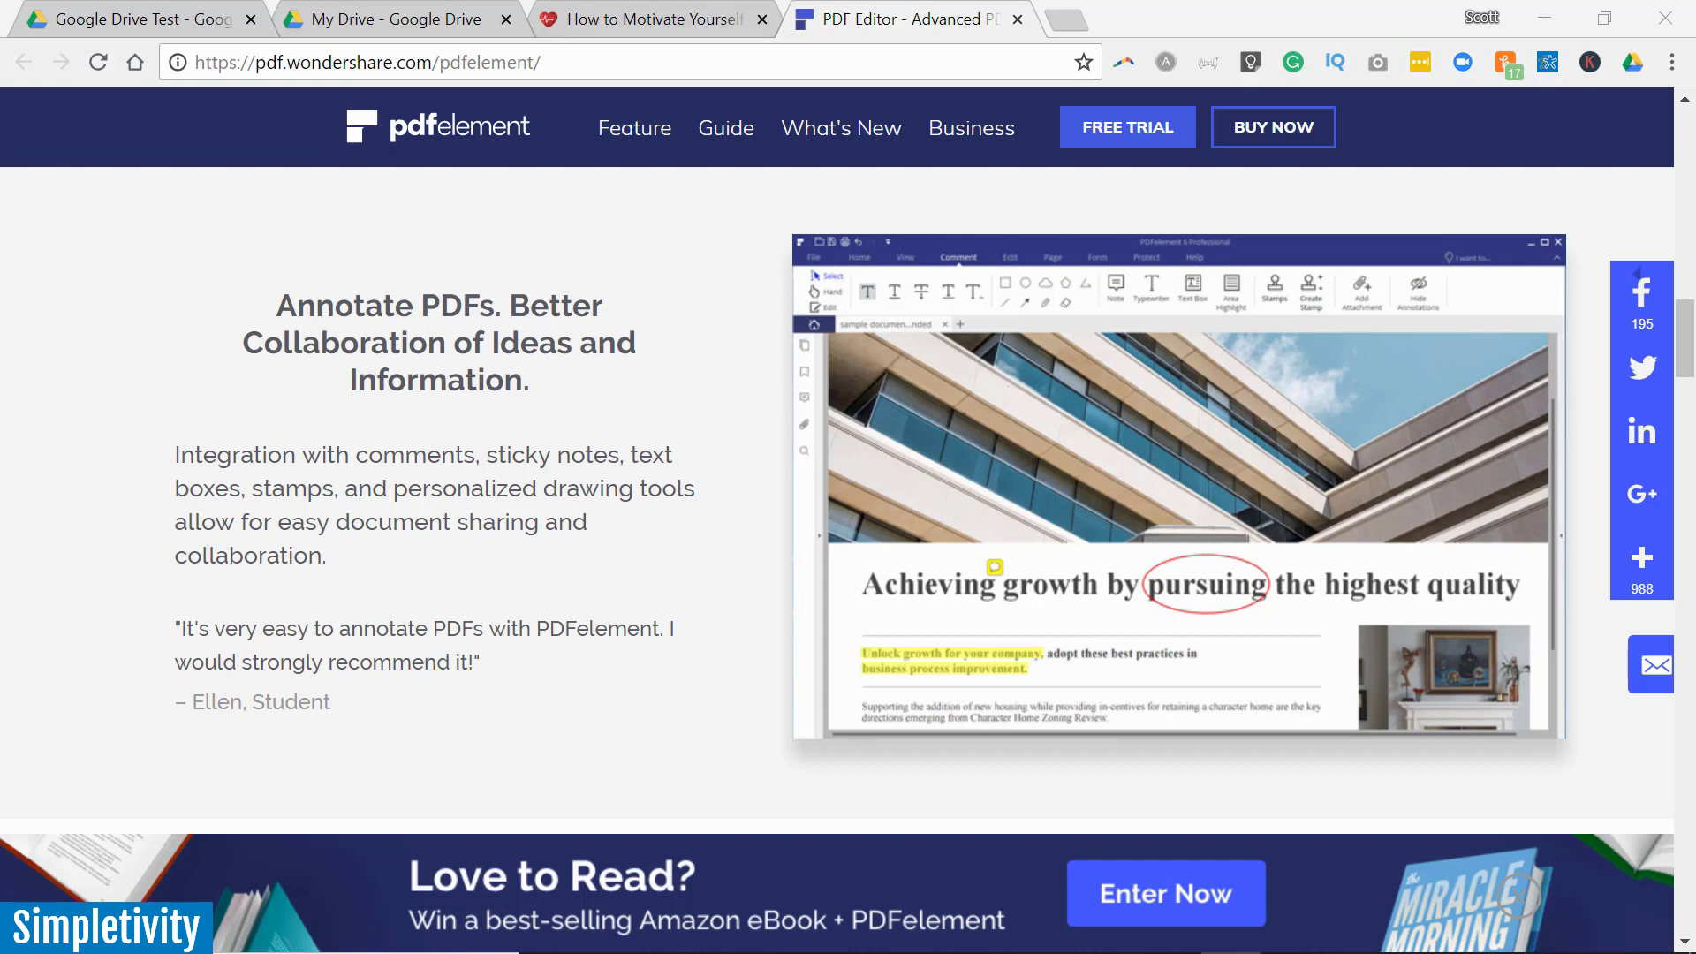
scroll(848, 494, down, 6)
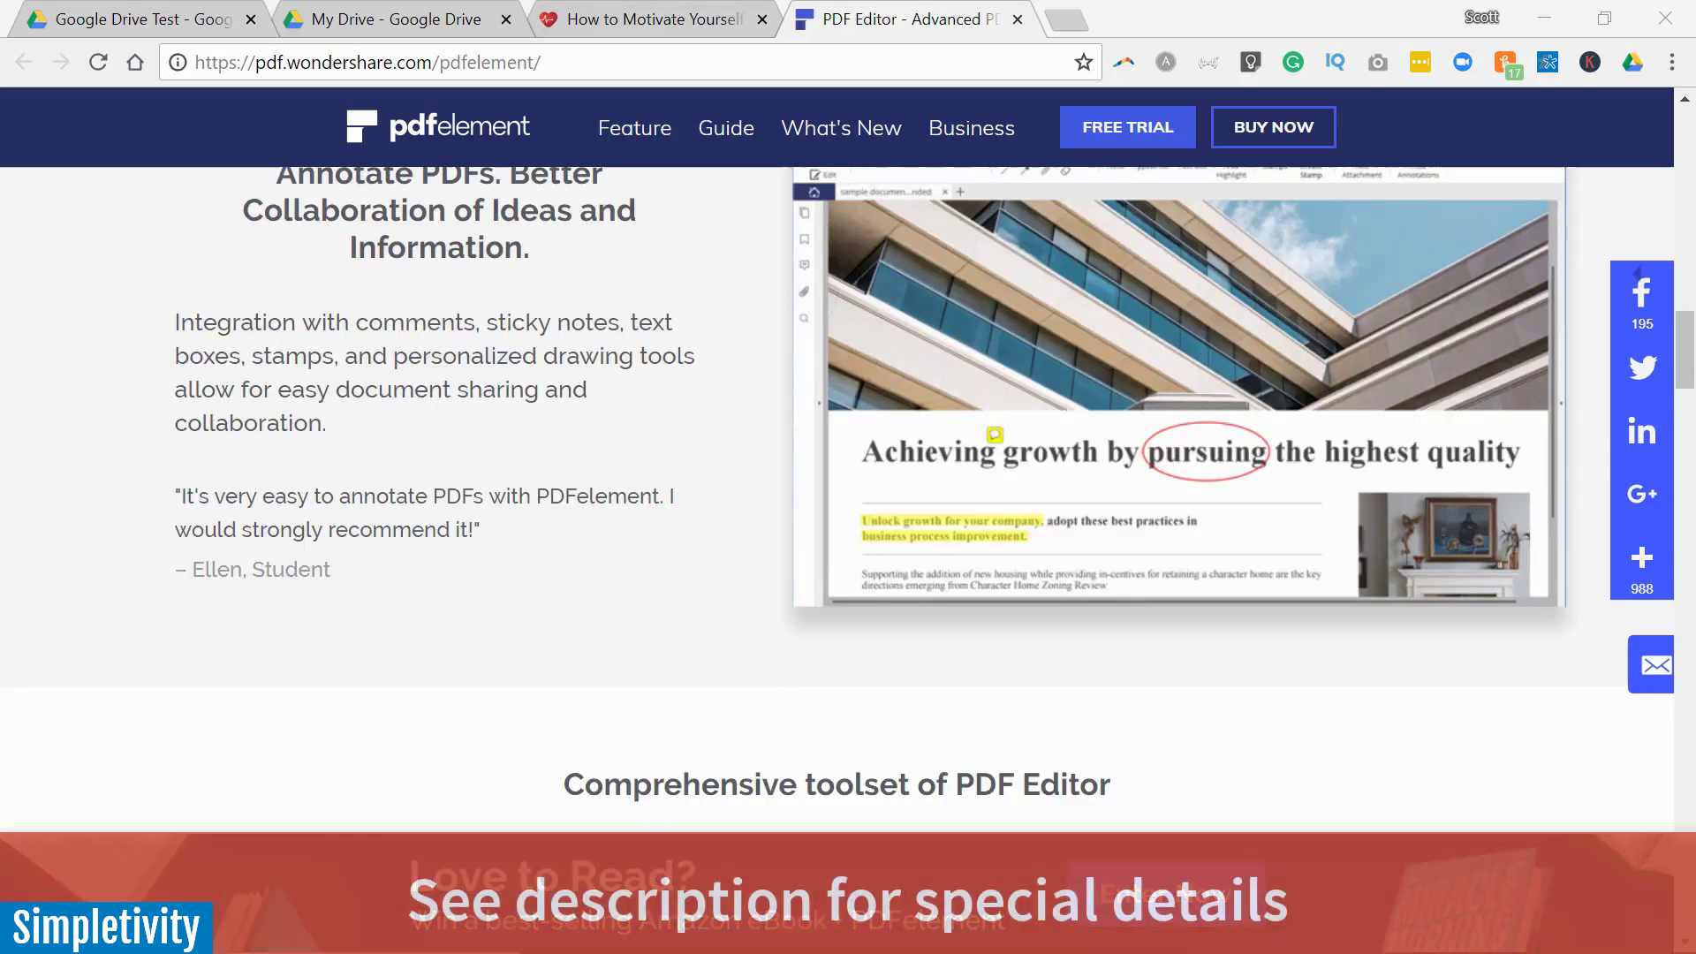
scroll(848, 494, down, 2)
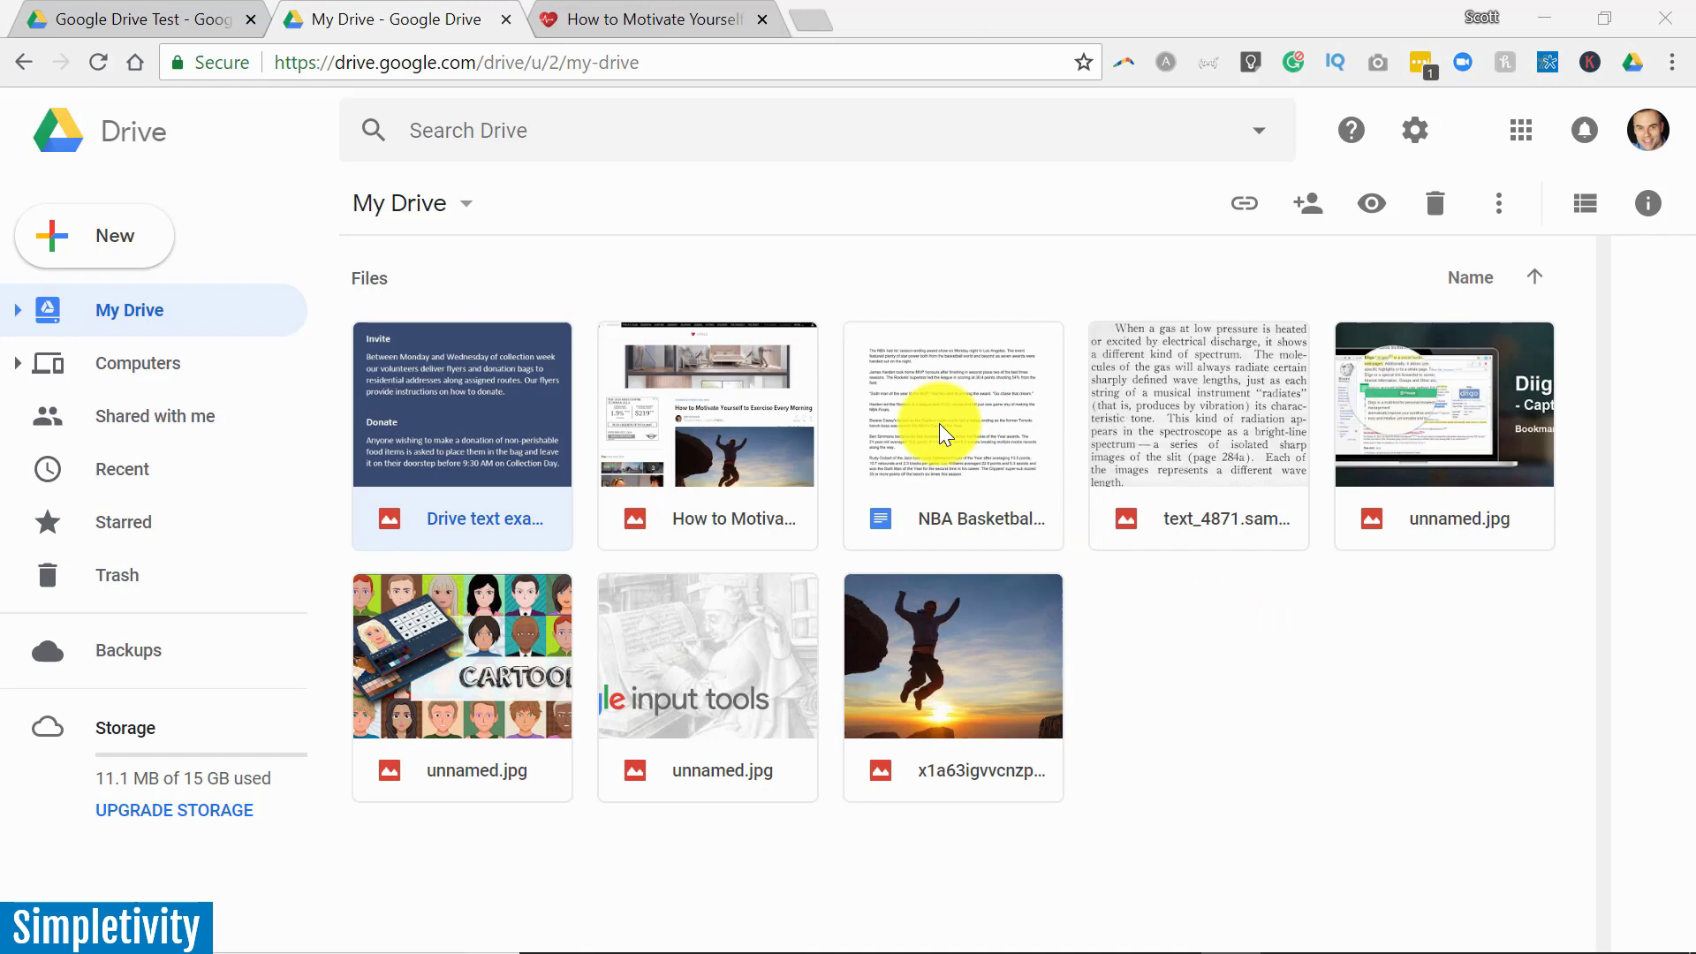
Step: Preview Drive text example.jpg, then open it with Google Docs to convert its text
double_click(468, 406)
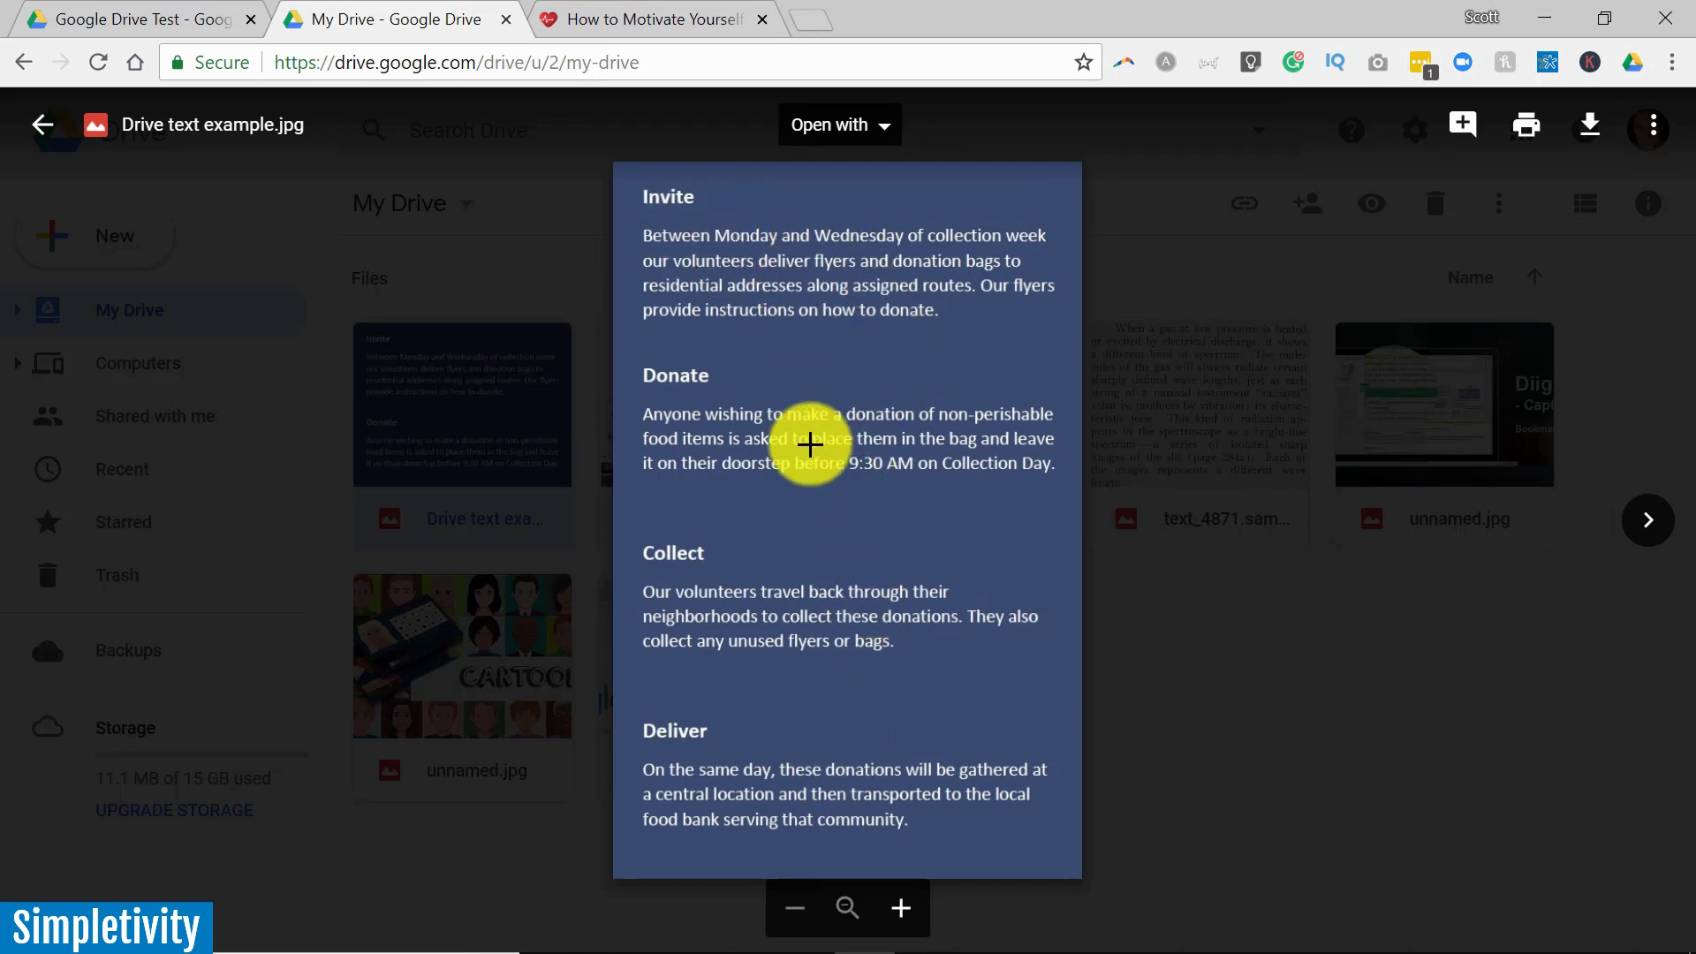
click(38, 132)
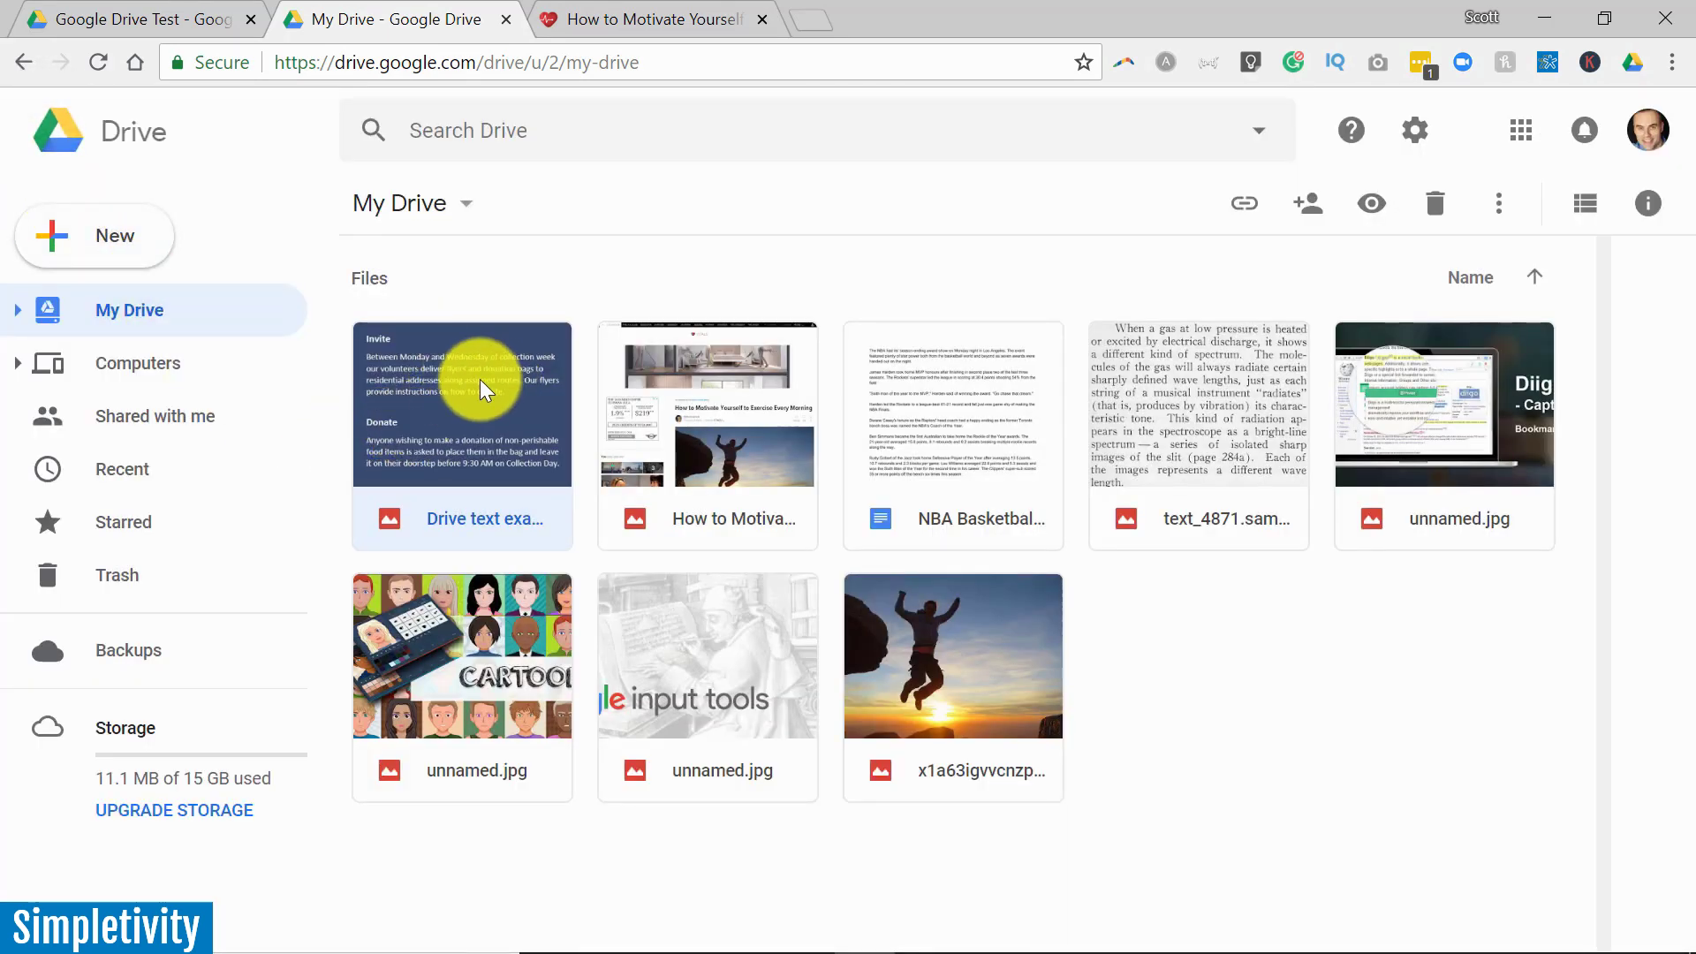
right_click(440, 406)
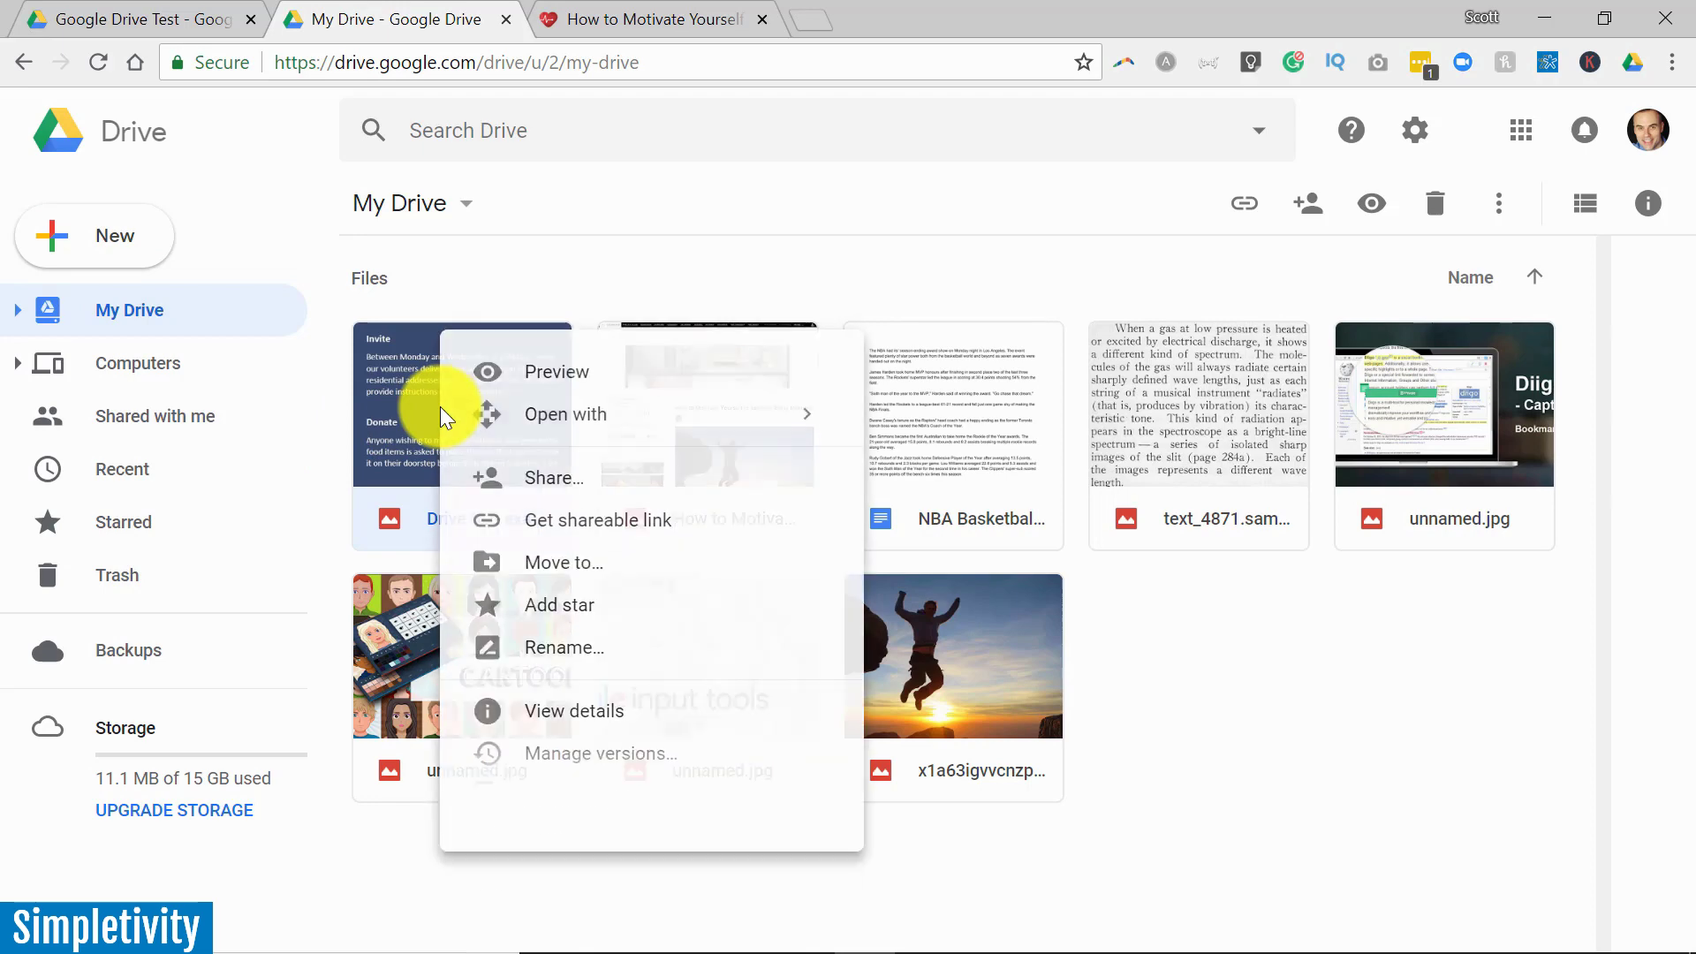
mouse_move(465, 413)
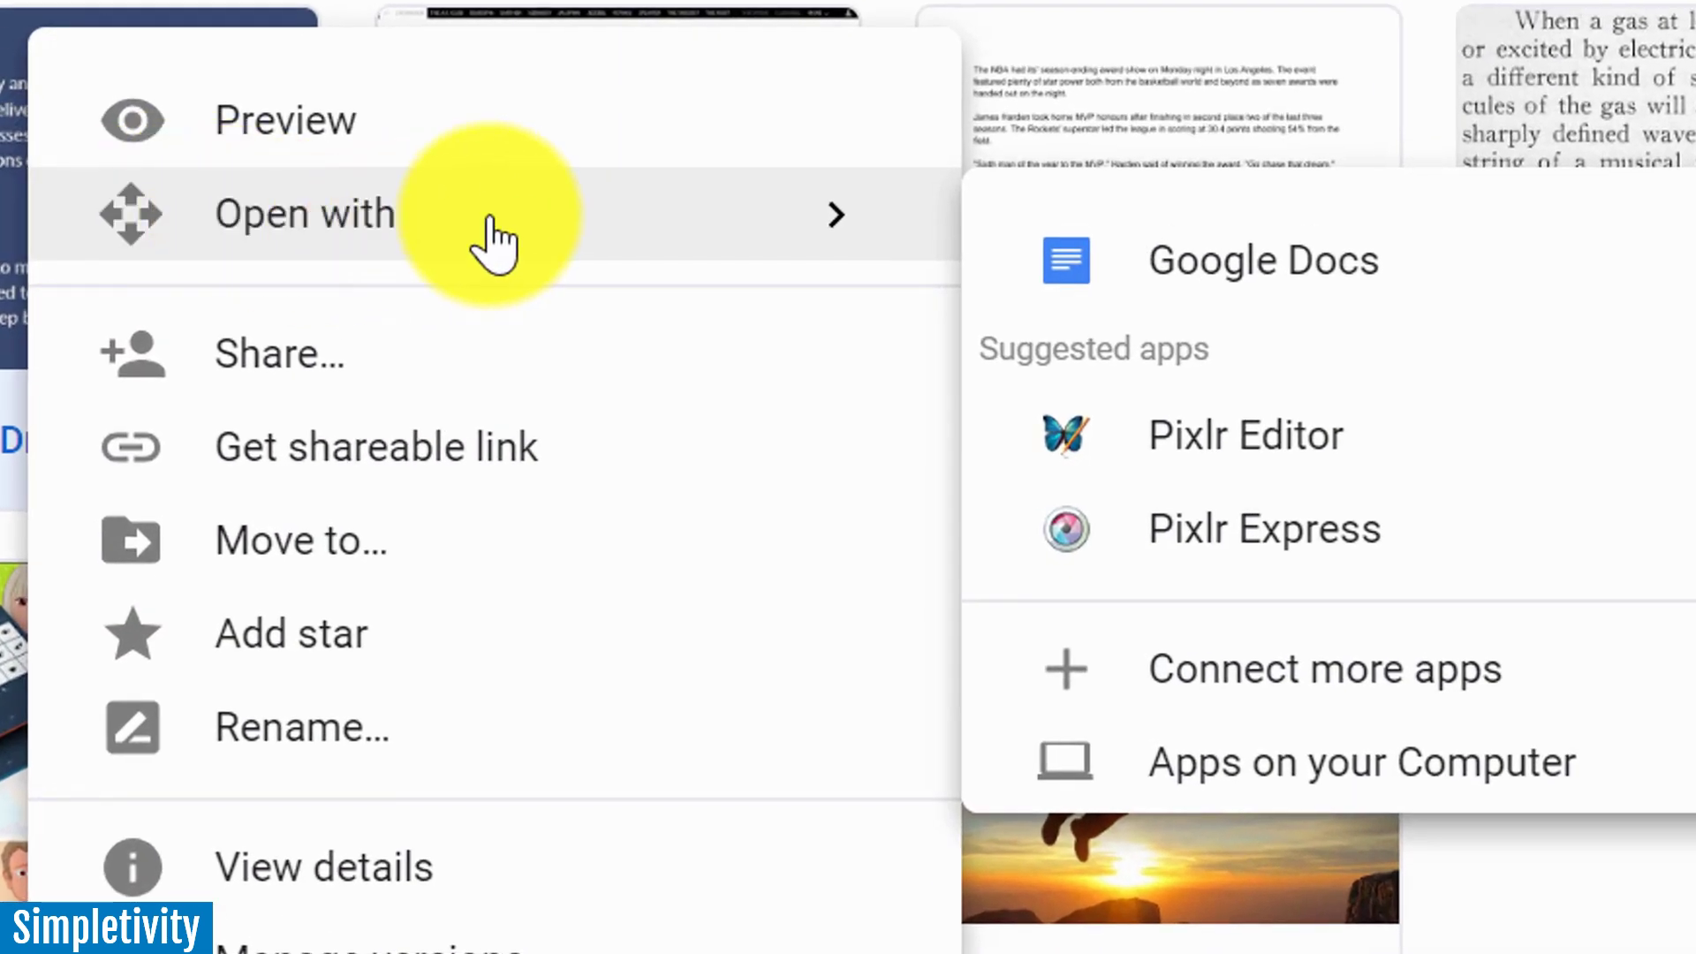
click(1334, 270)
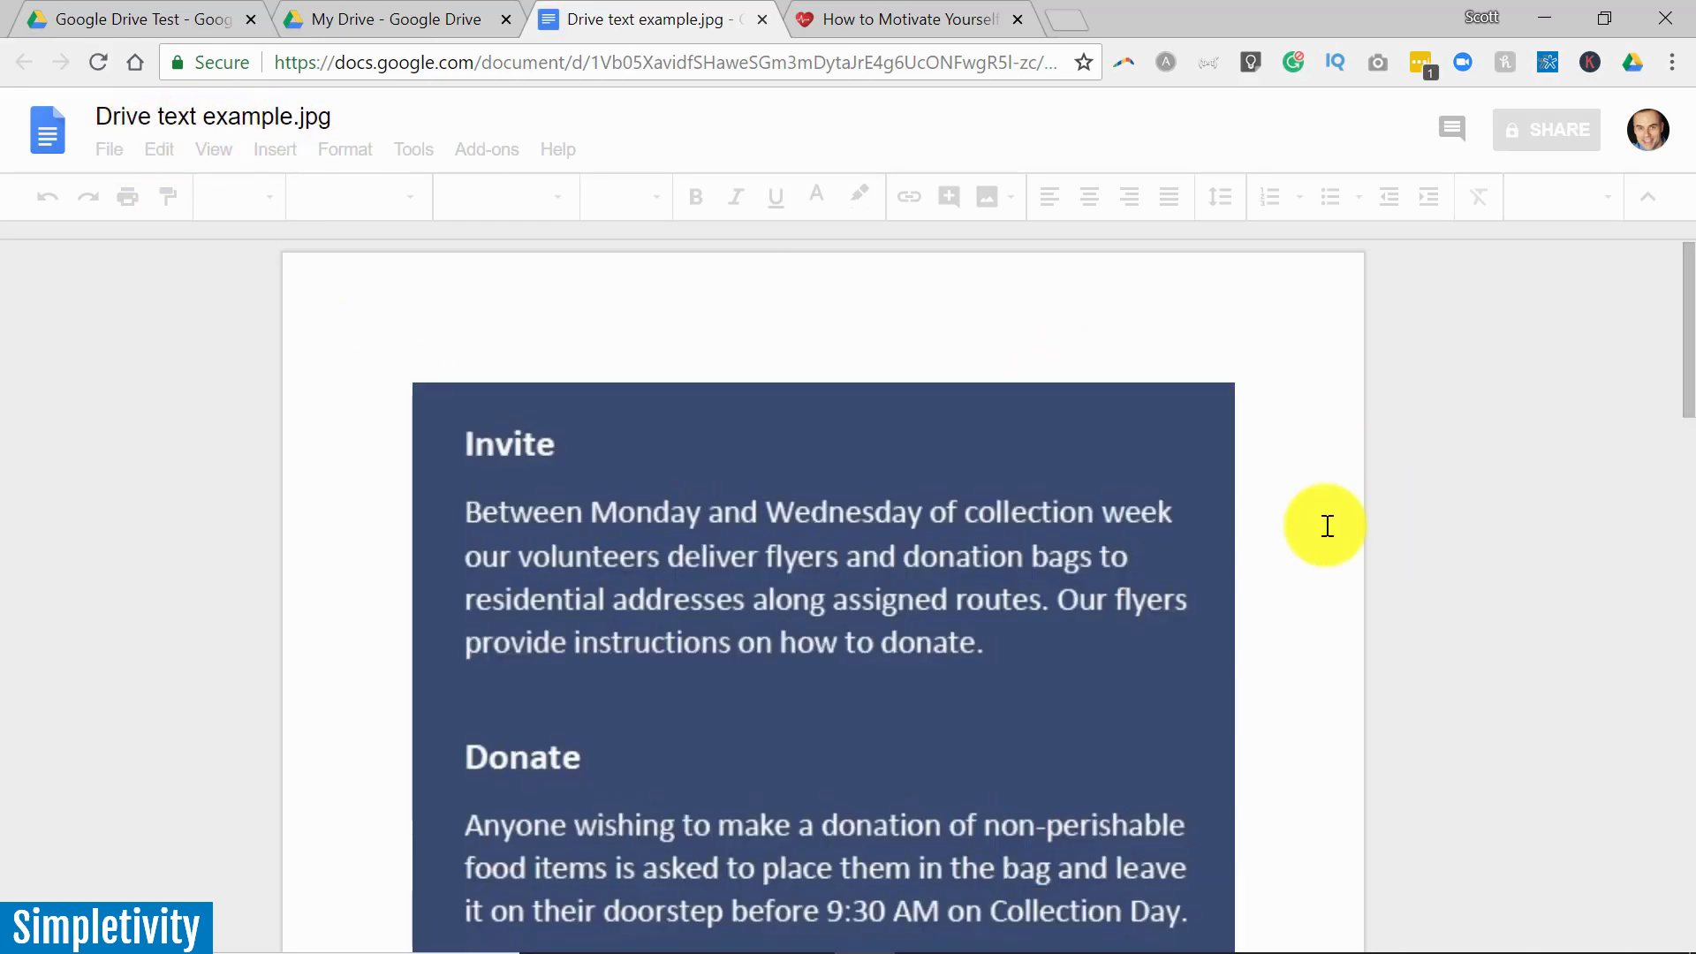
Step: Scroll through the converted document to find the recognized text on page 2
scroll(1283, 564, down, 3)
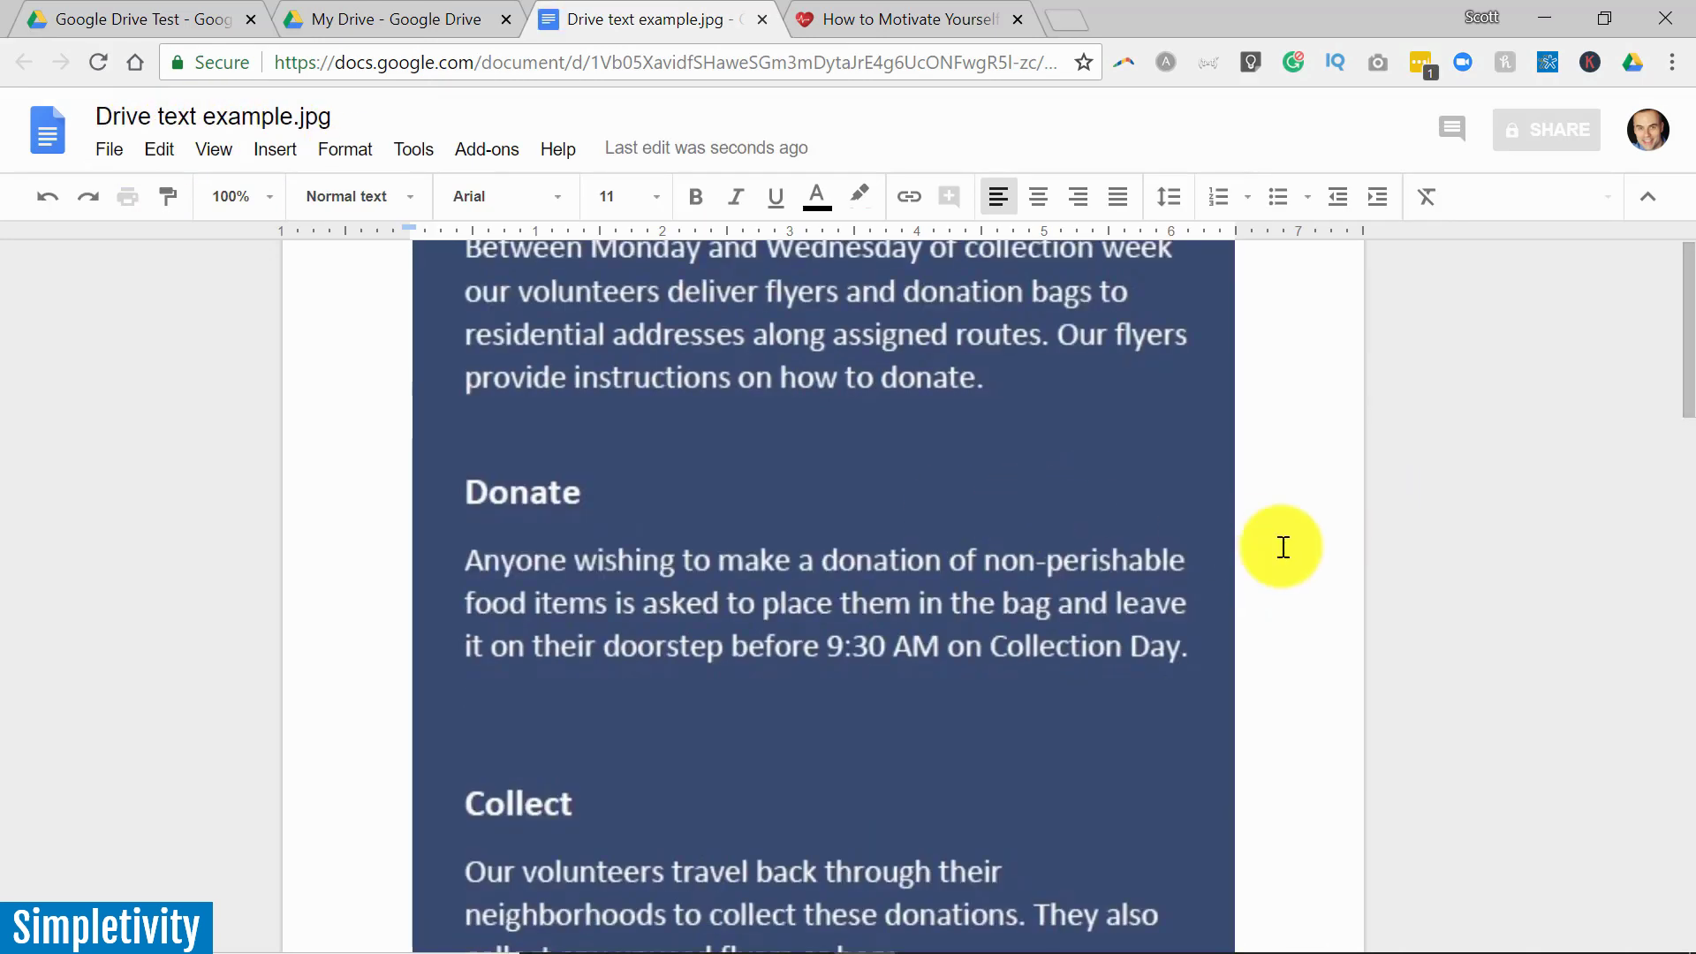
scroll(1304, 565, down, 12)
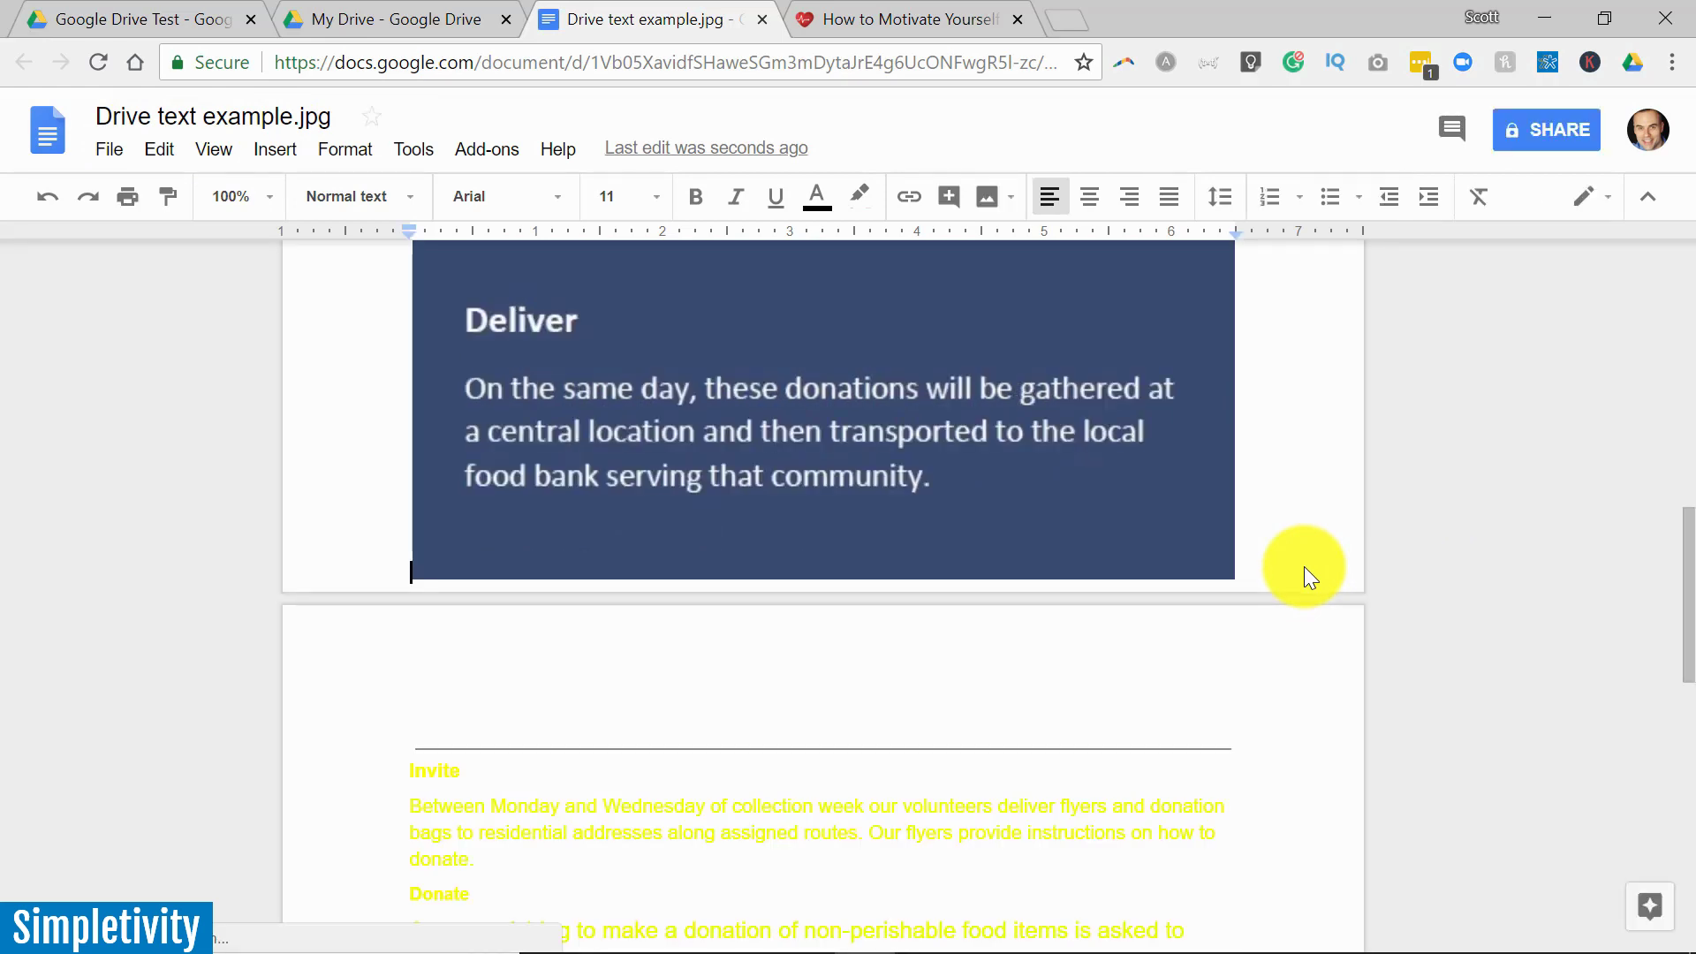
scroll(1303, 565, down, 2)
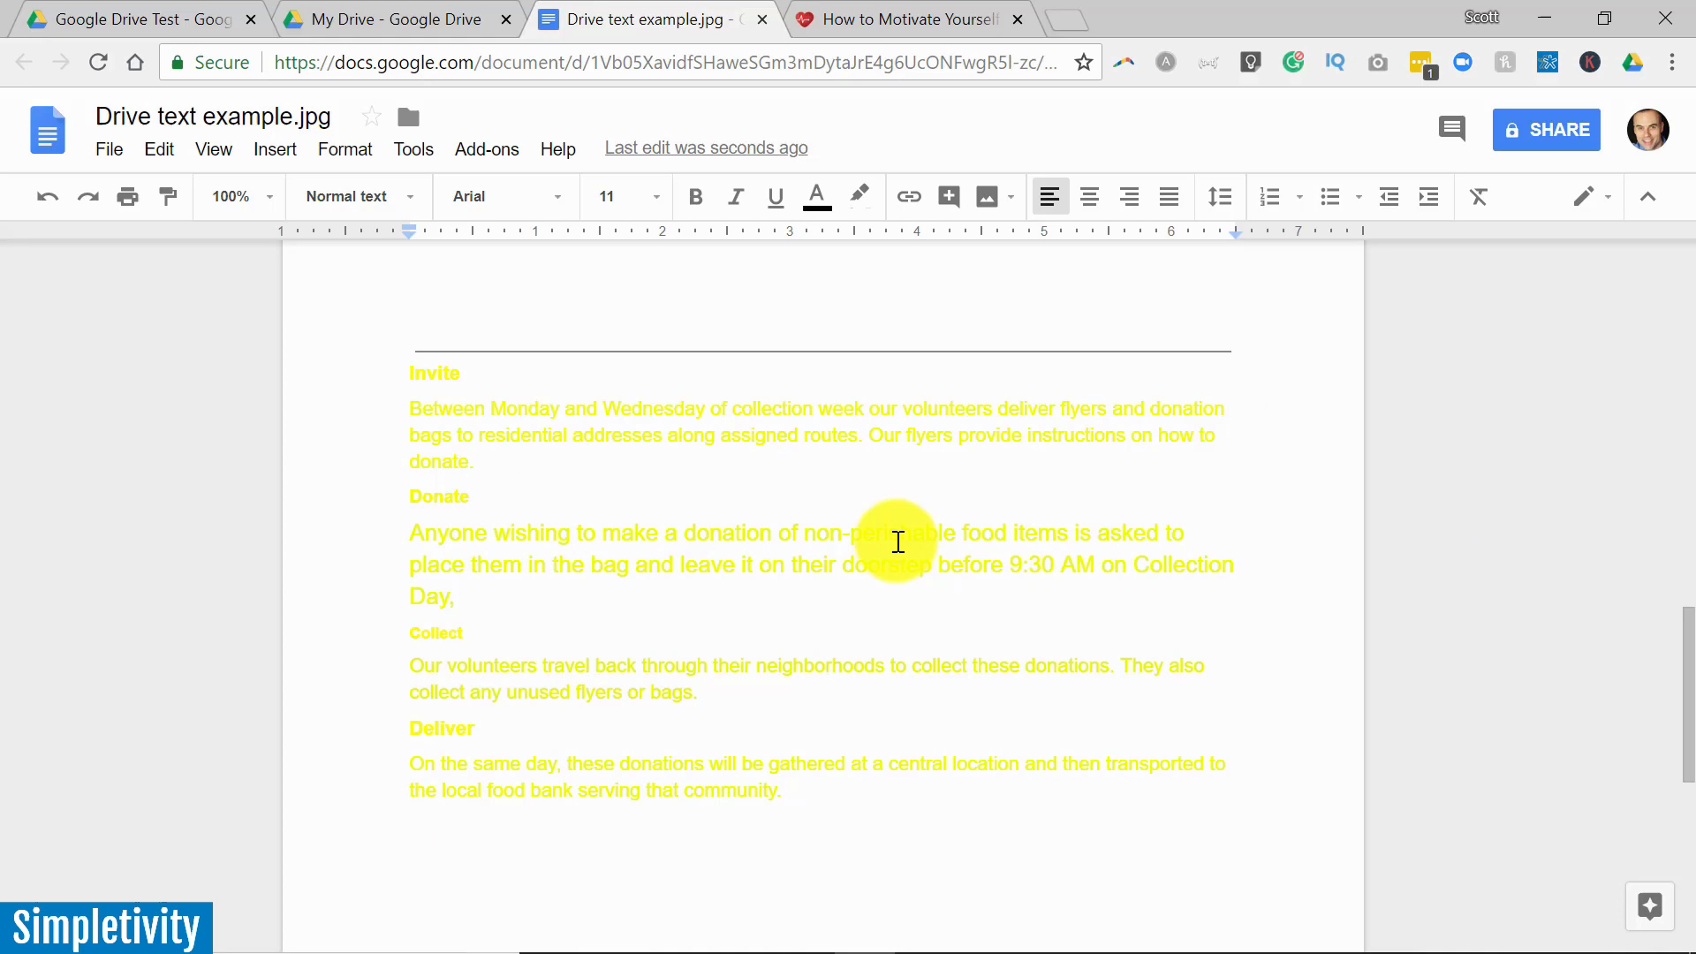
scroll(977, 678, up, 10)
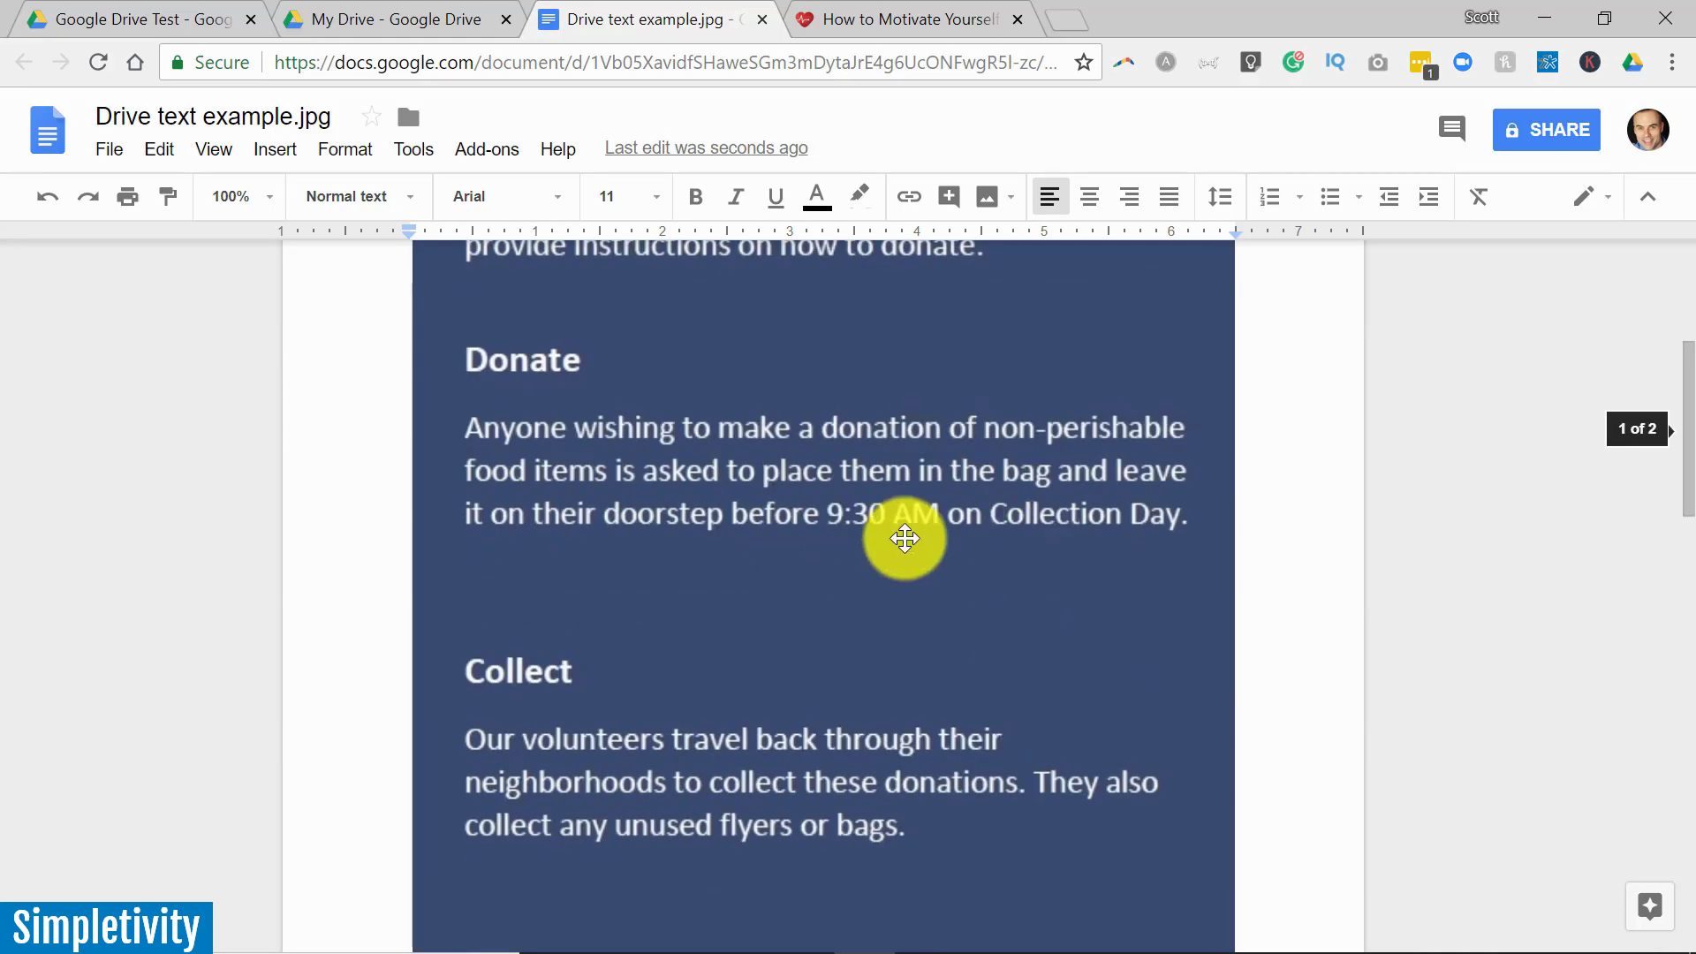
scroll(910, 530, down, 11)
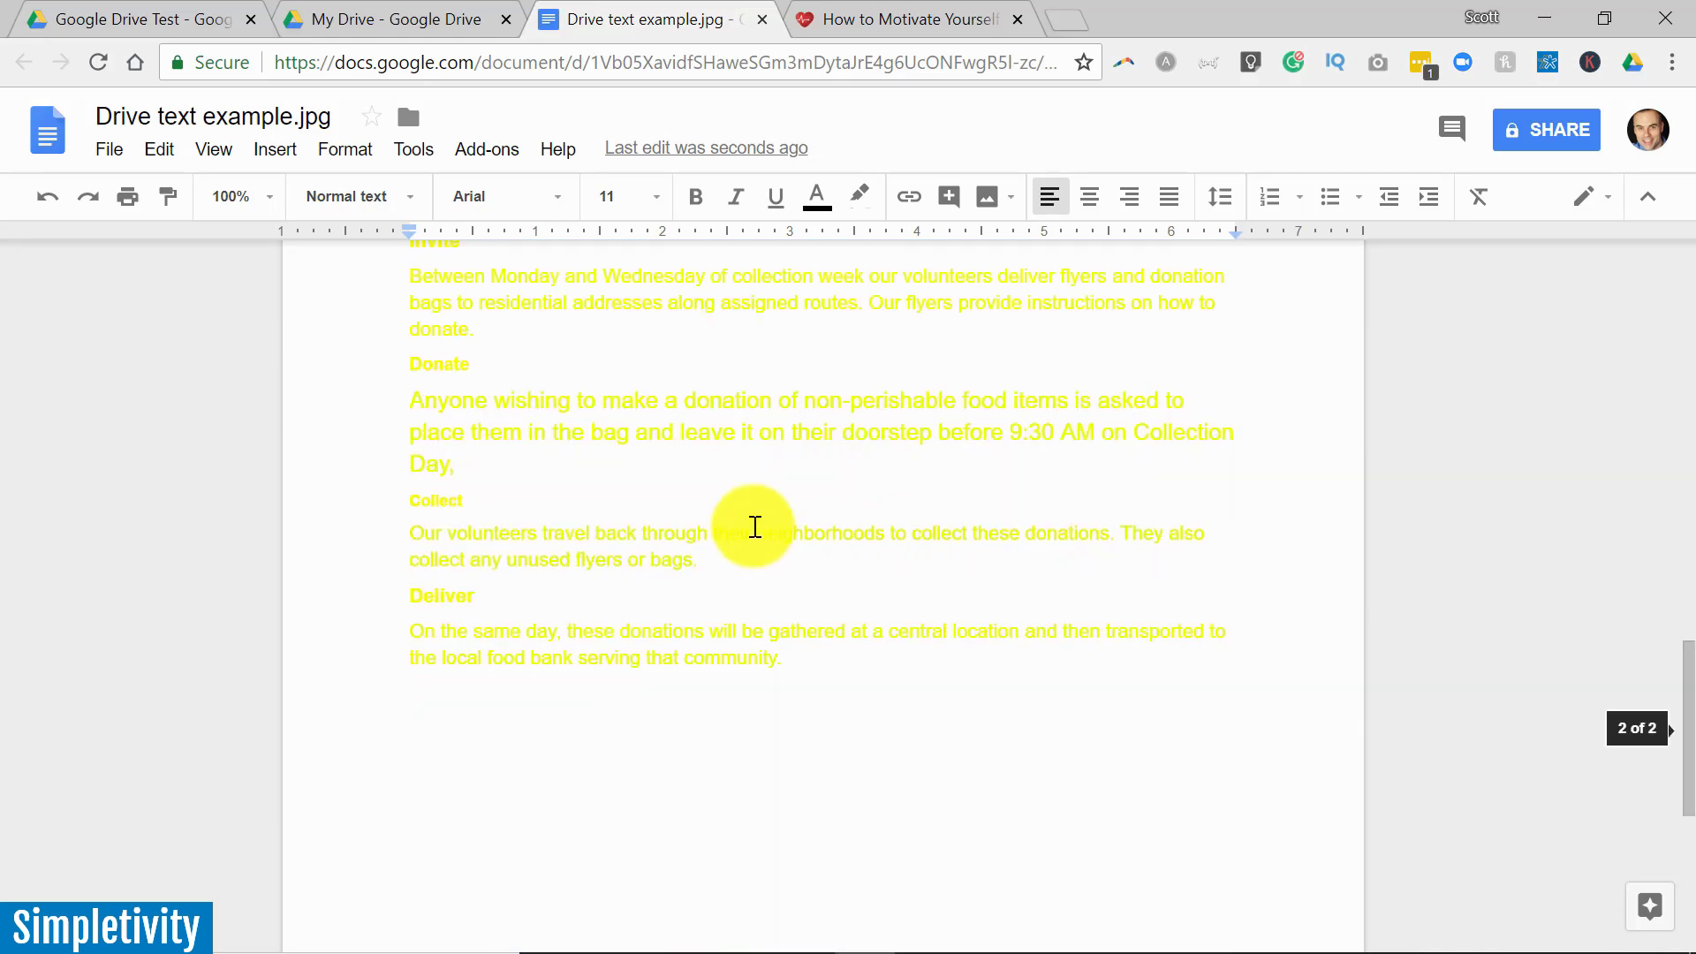
scroll(618, 530, up, 3)
scroll(795, 415, up, 8)
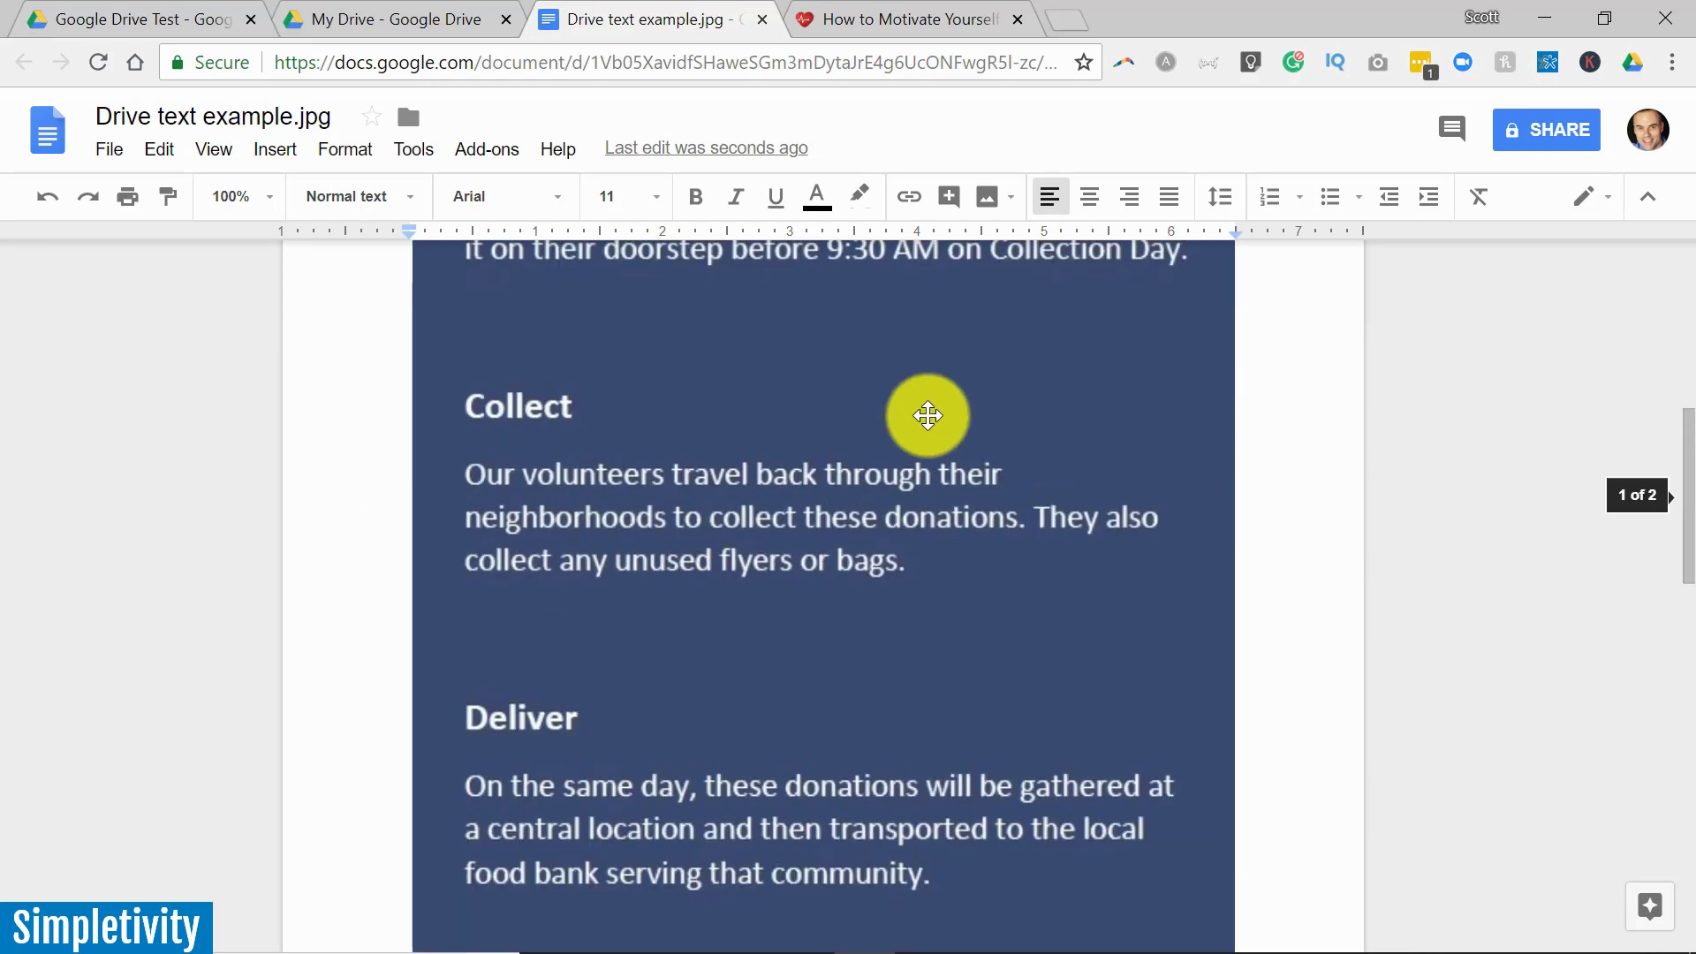
scroll(780, 470, down, 9)
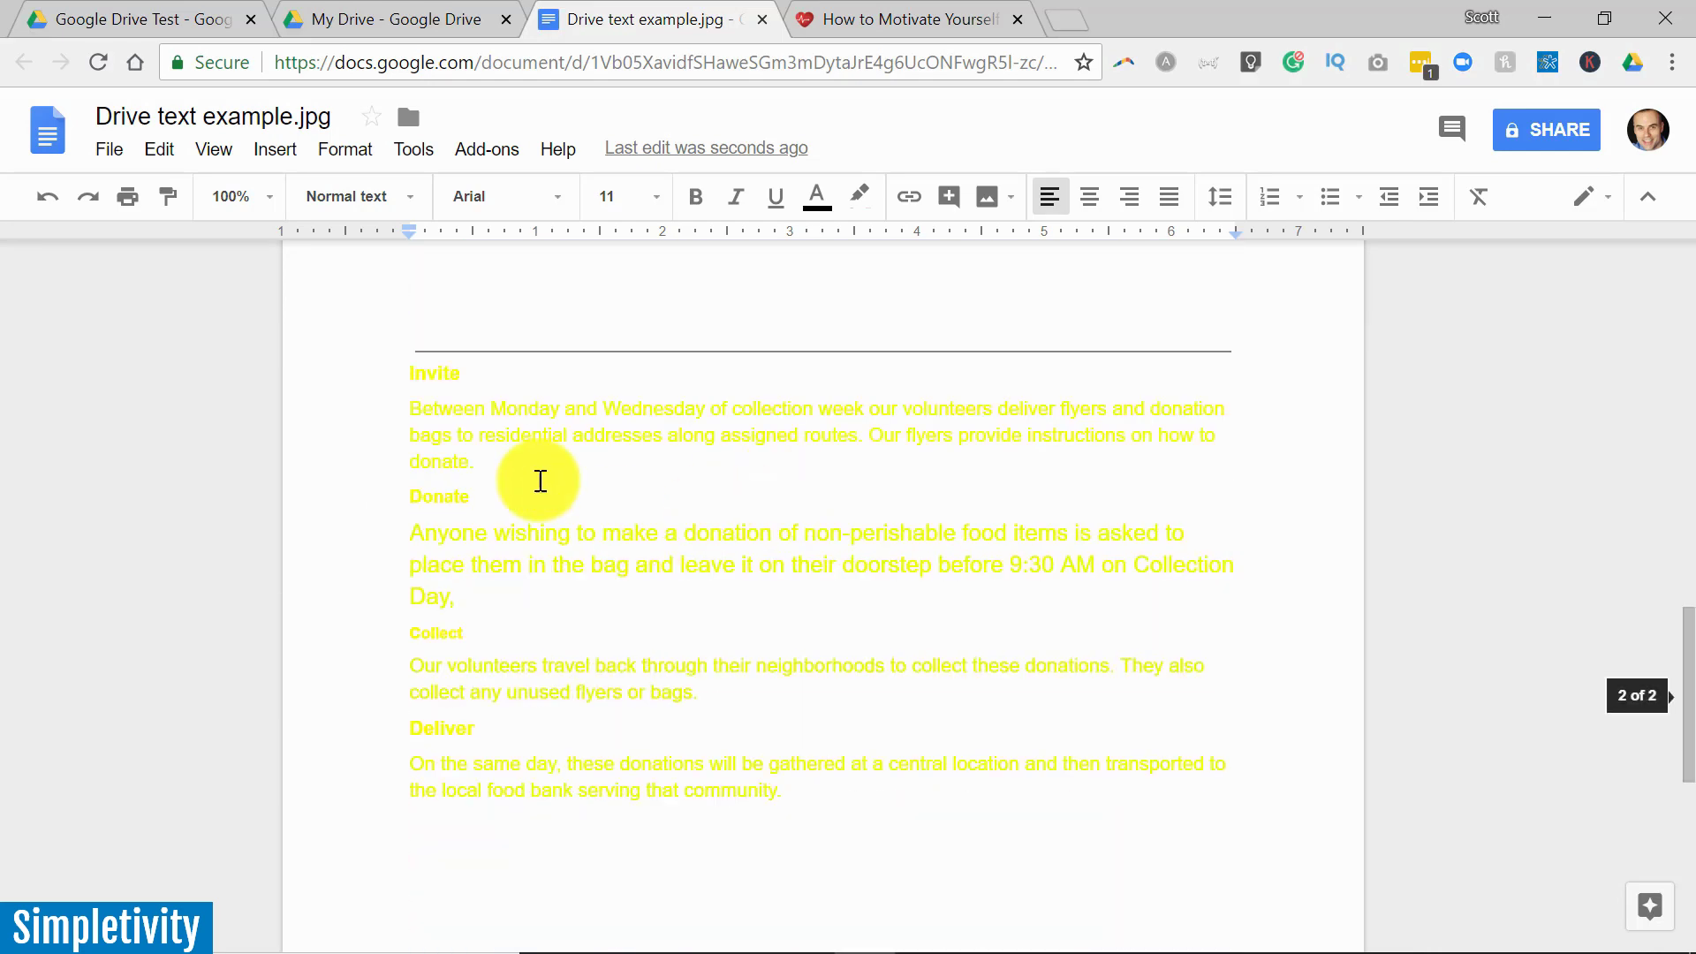
scroll(644, 471, up, 8)
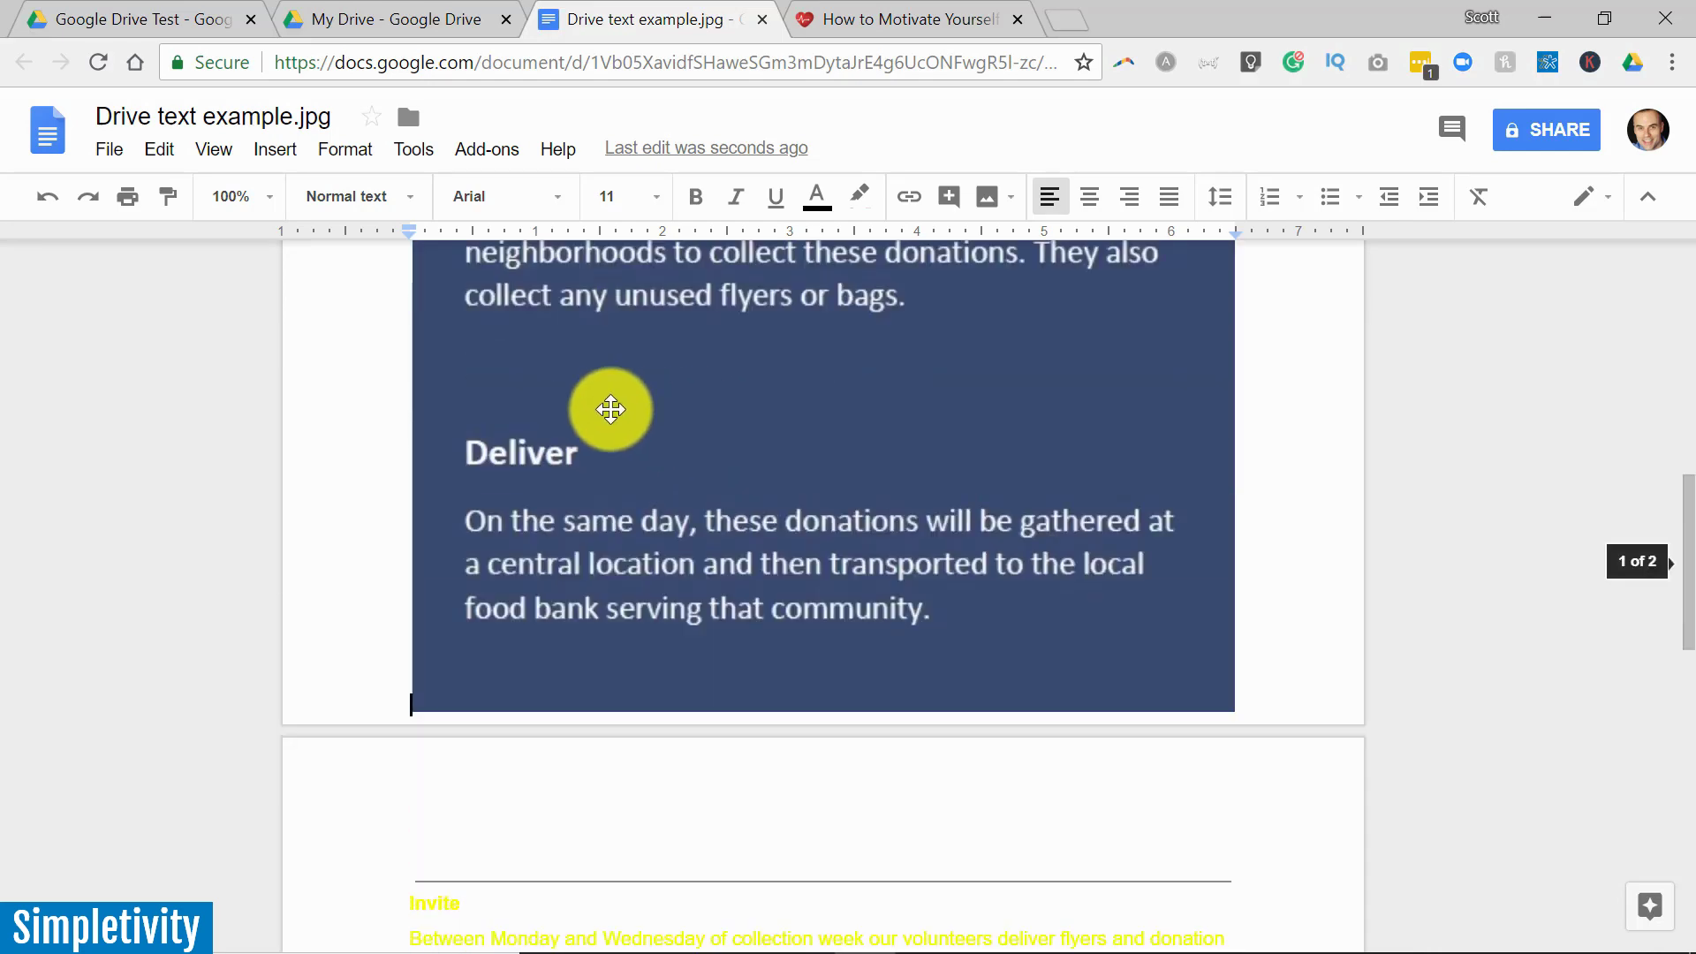
scroll(629, 409, down, 7)
scroll(534, 379, up, 3)
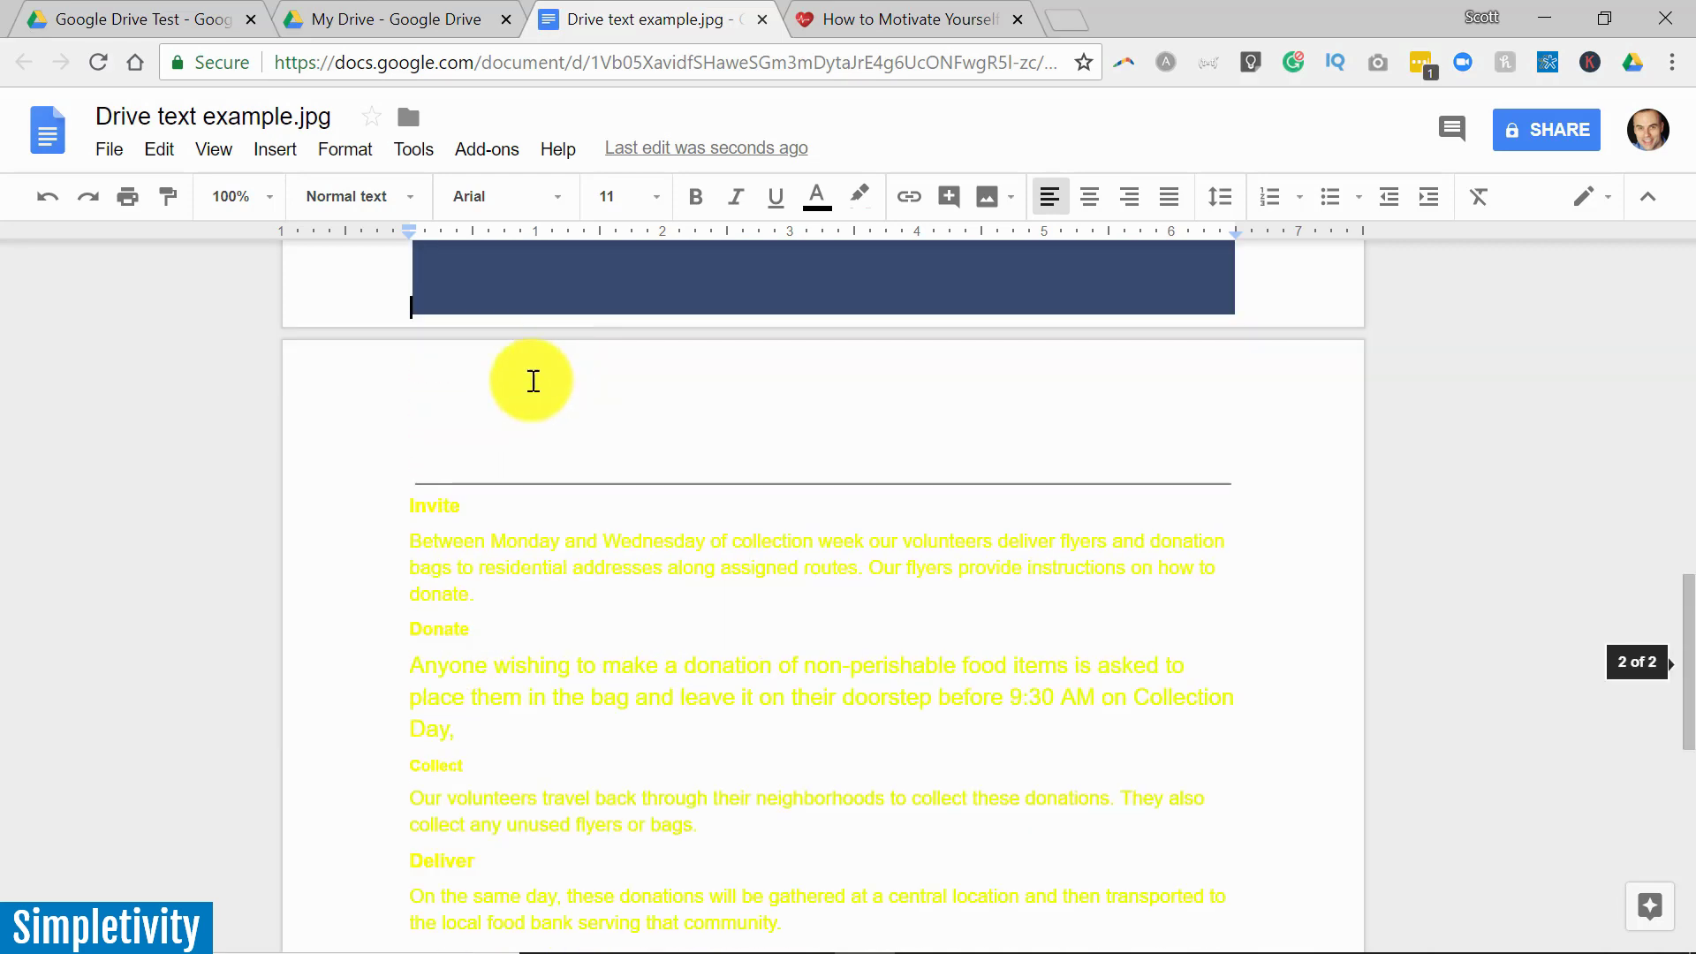
Step: Recolour the recognized yellow text on page 2 to black
drag(416, 495, 984, 947)
click(817, 196)
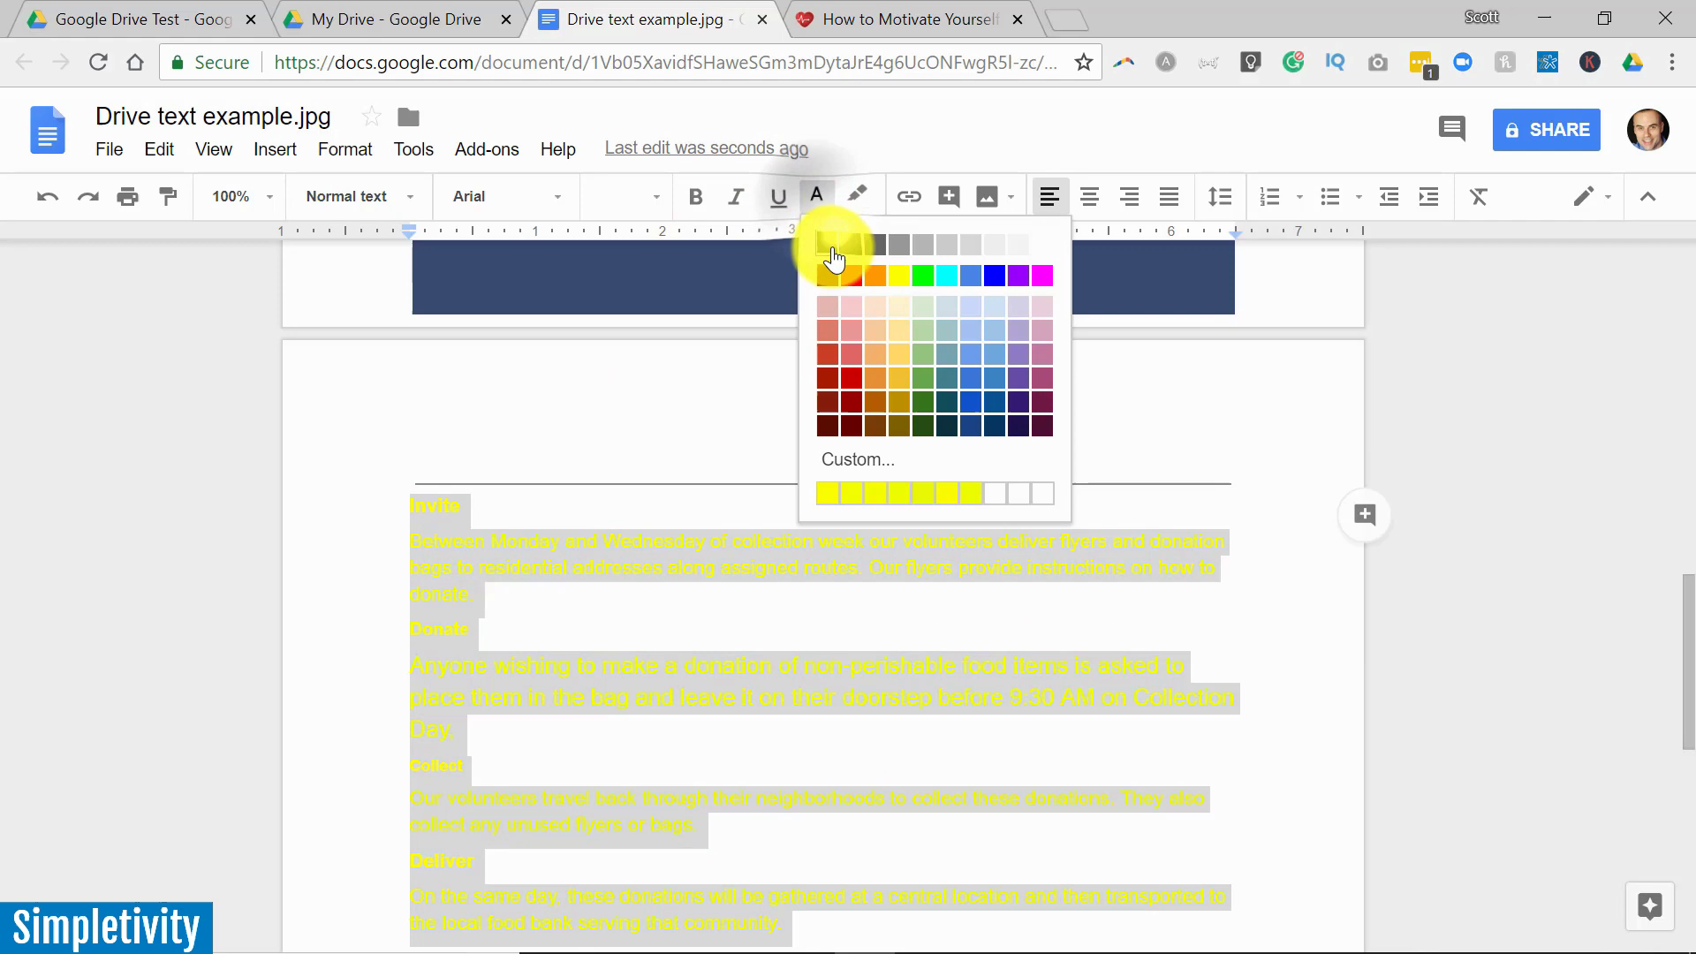
click(832, 250)
scroll(863, 401, down, 3)
scroll(769, 439, up, 3)
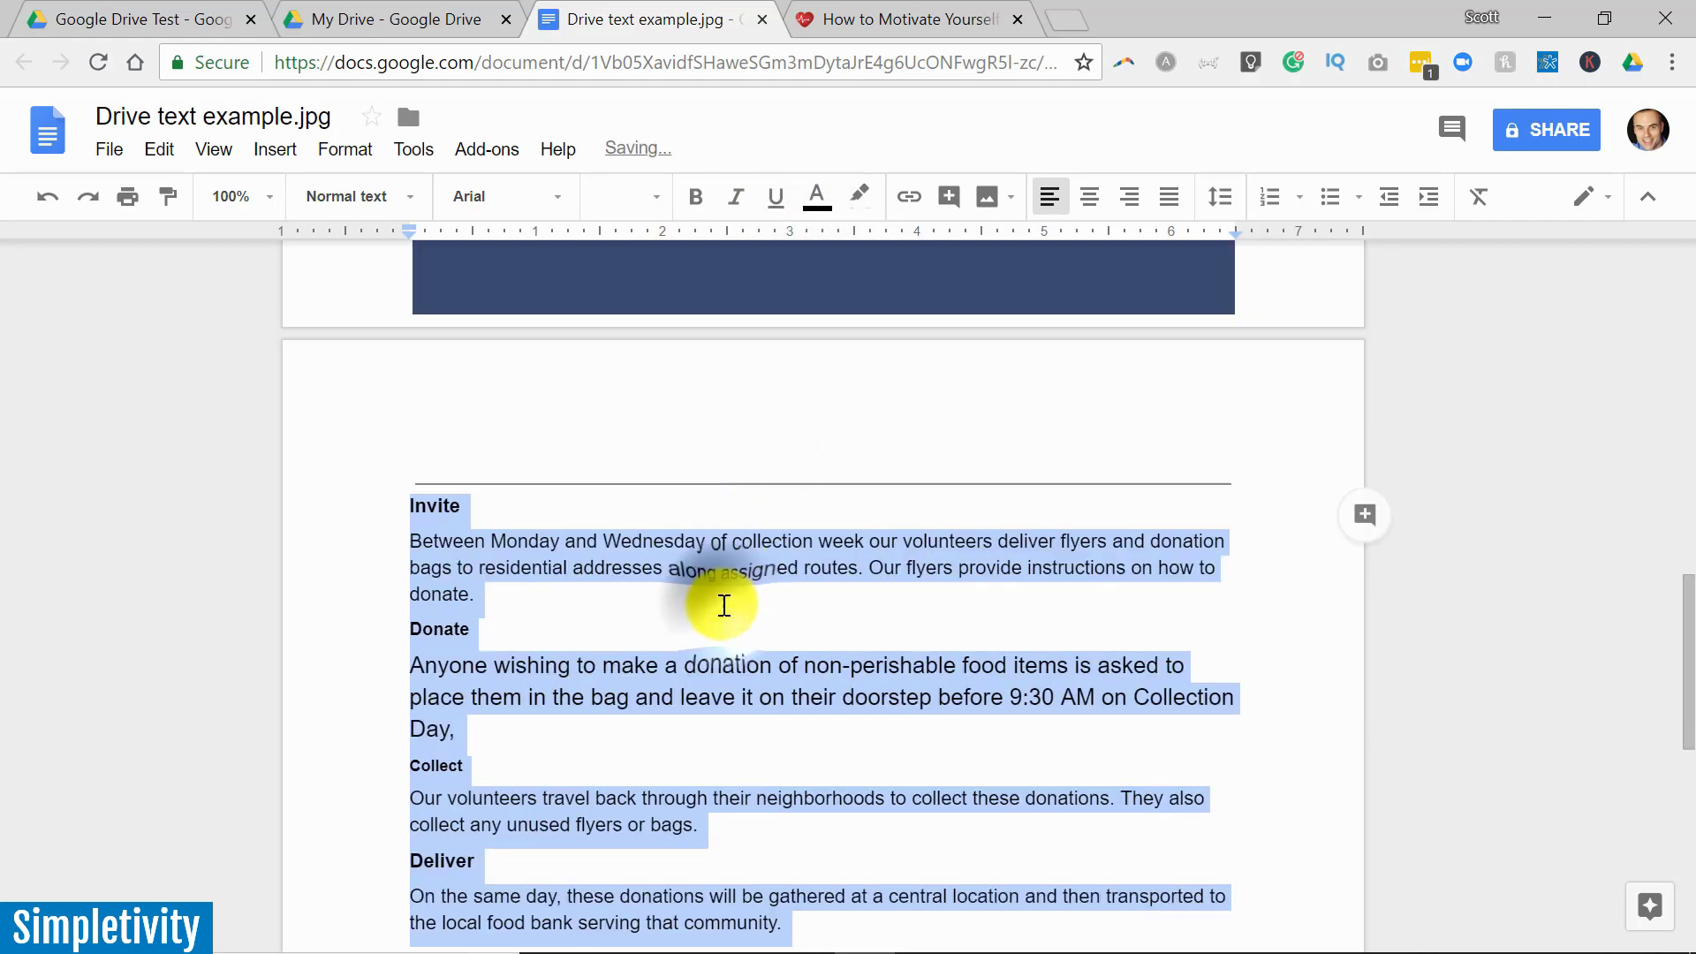
click(739, 611)
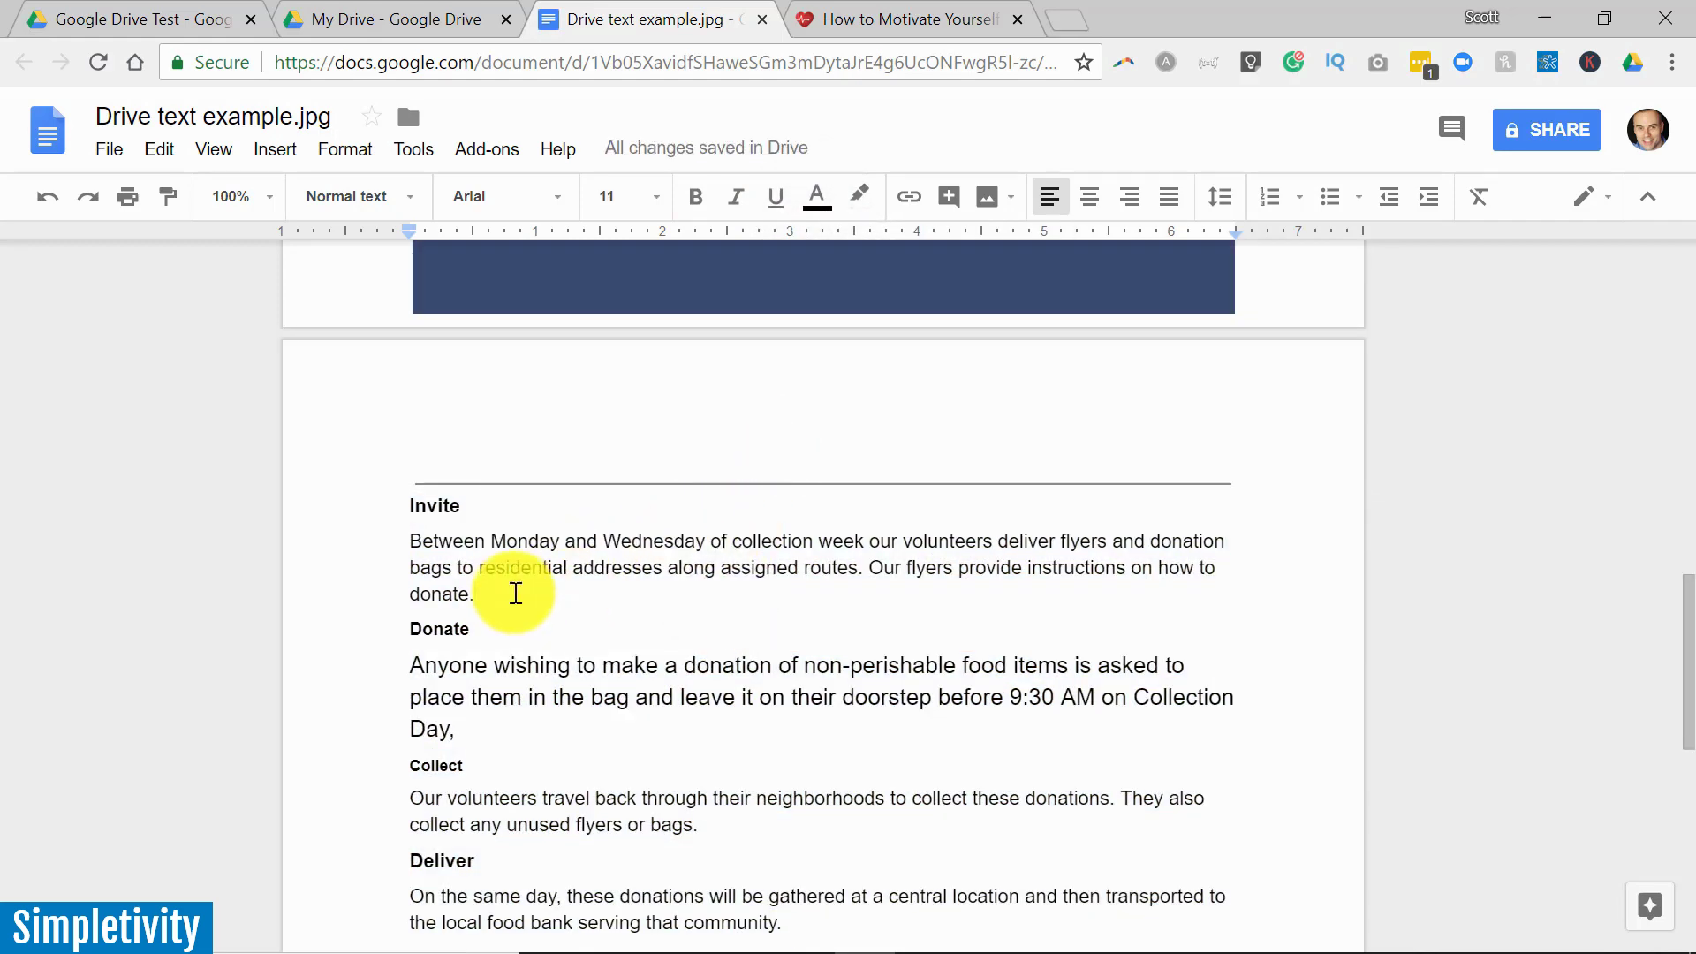
Step: Return to the My Drive file list showing the new Drive text example Doc
scroll(981, 696, up, 7)
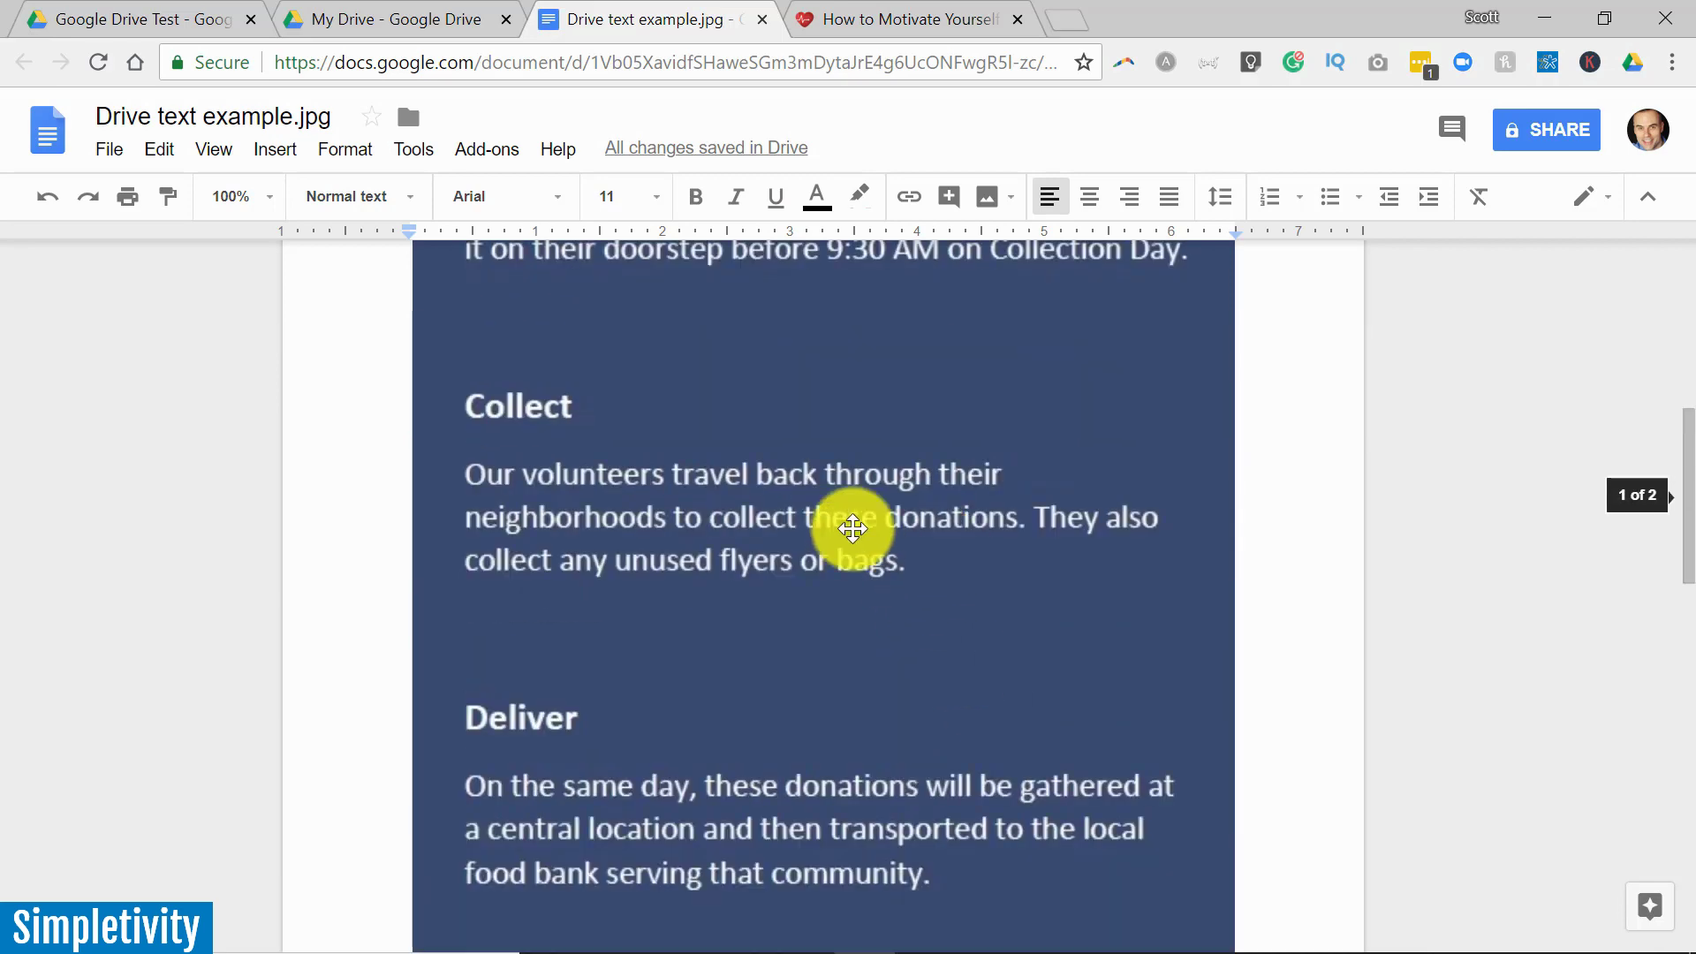
scroll(692, 526, down, 7)
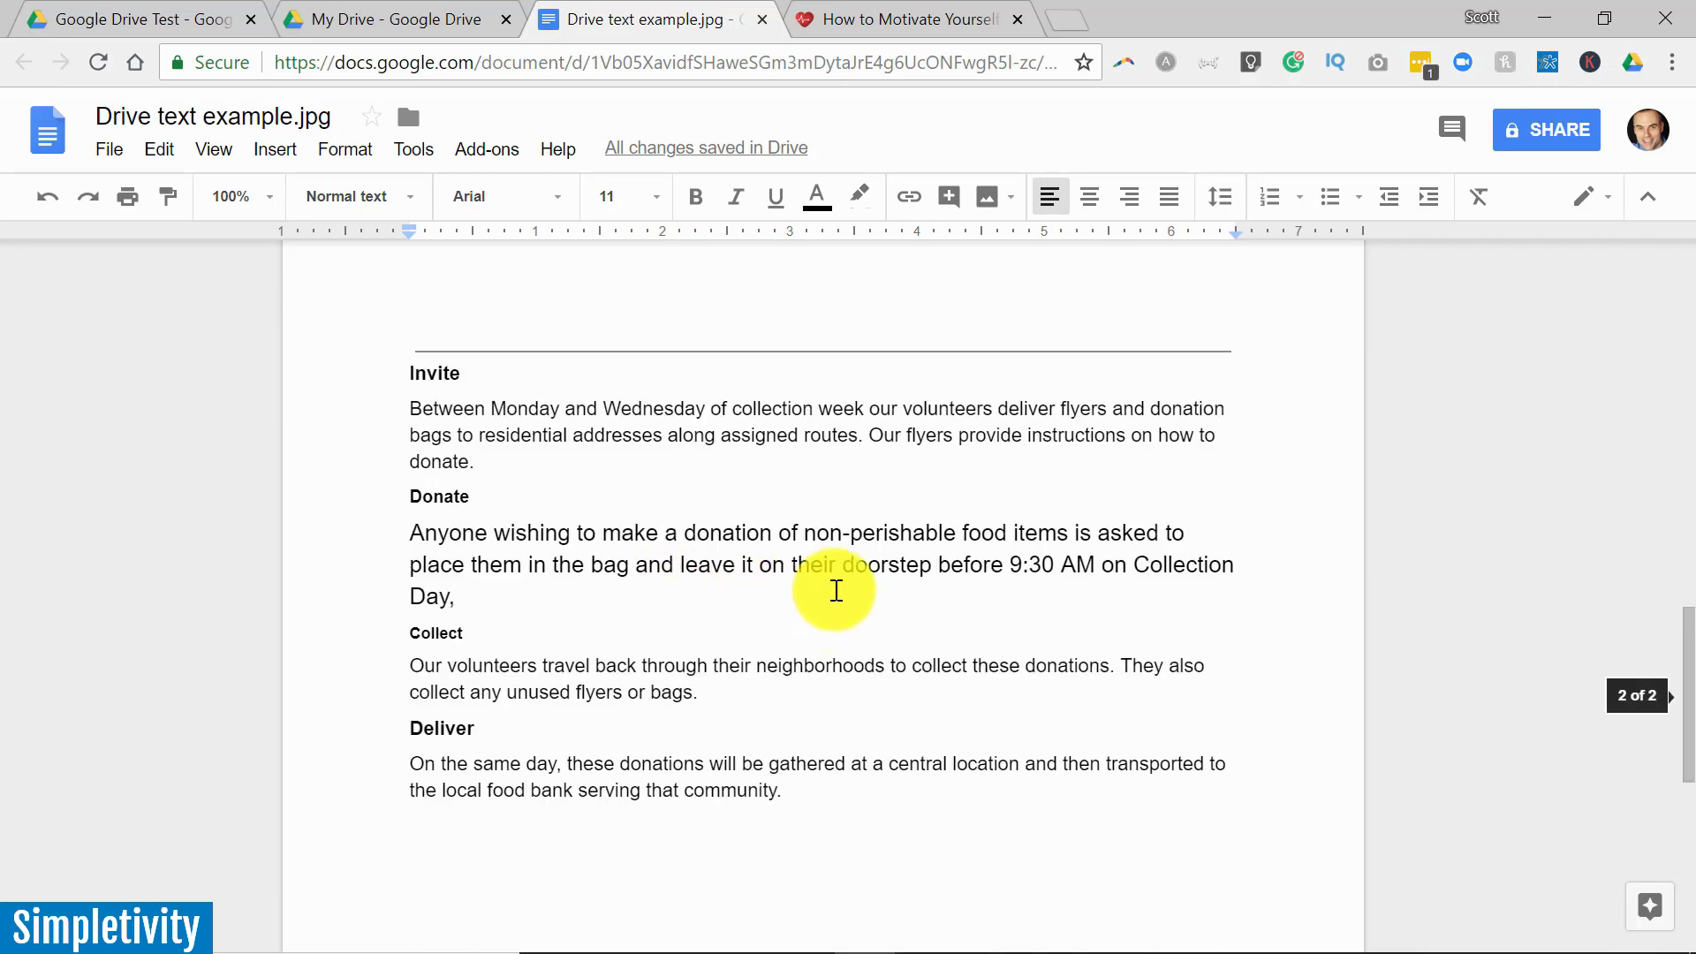
scroll(740, 697, up, 7)
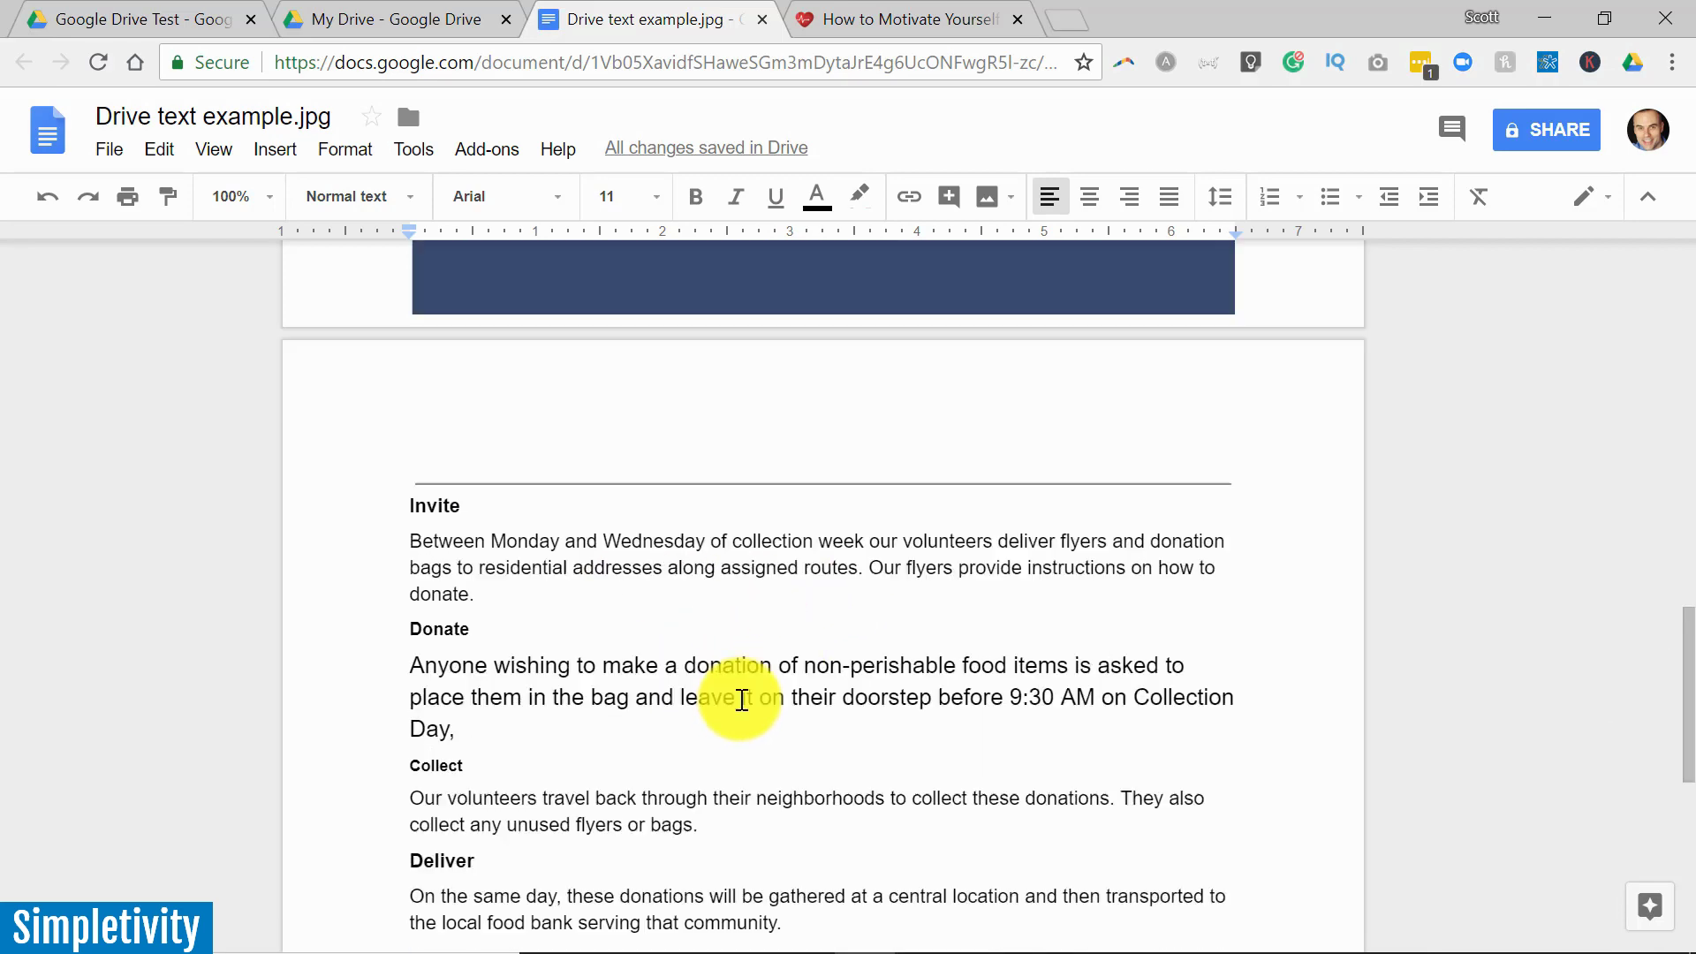
scroll(740, 697, up, 6)
click(407, 19)
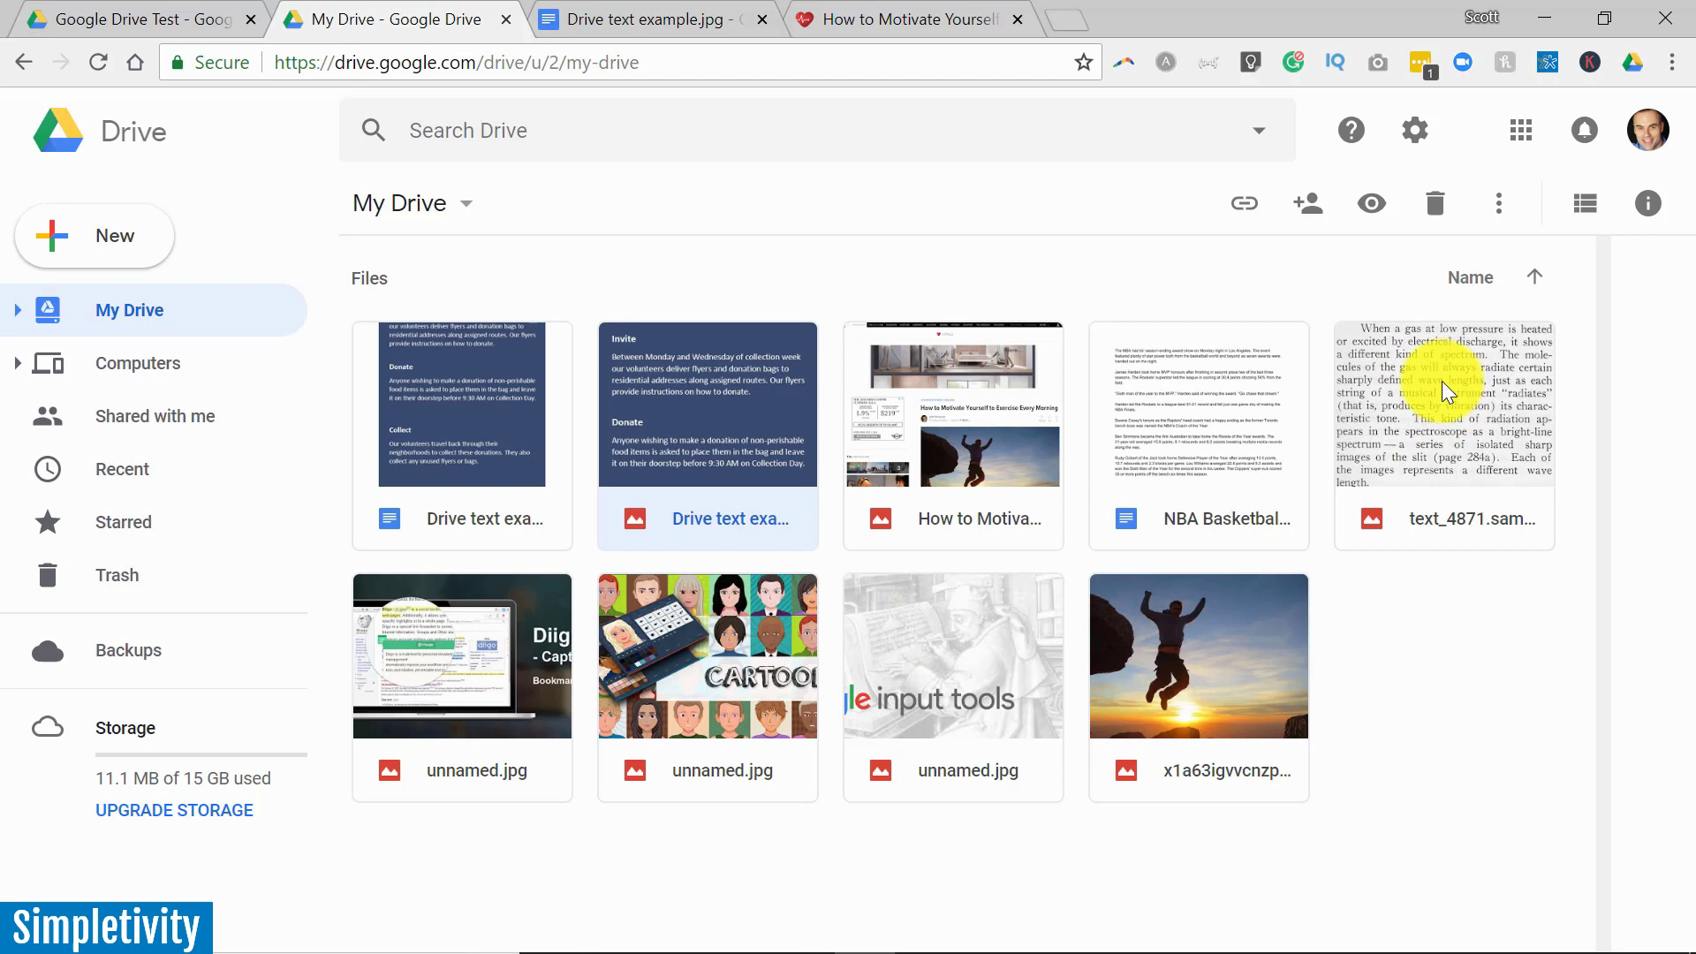
Step: Open text_4871.sample.3.jpg with Google Docs to extract its scanned text
right_click(1422, 395)
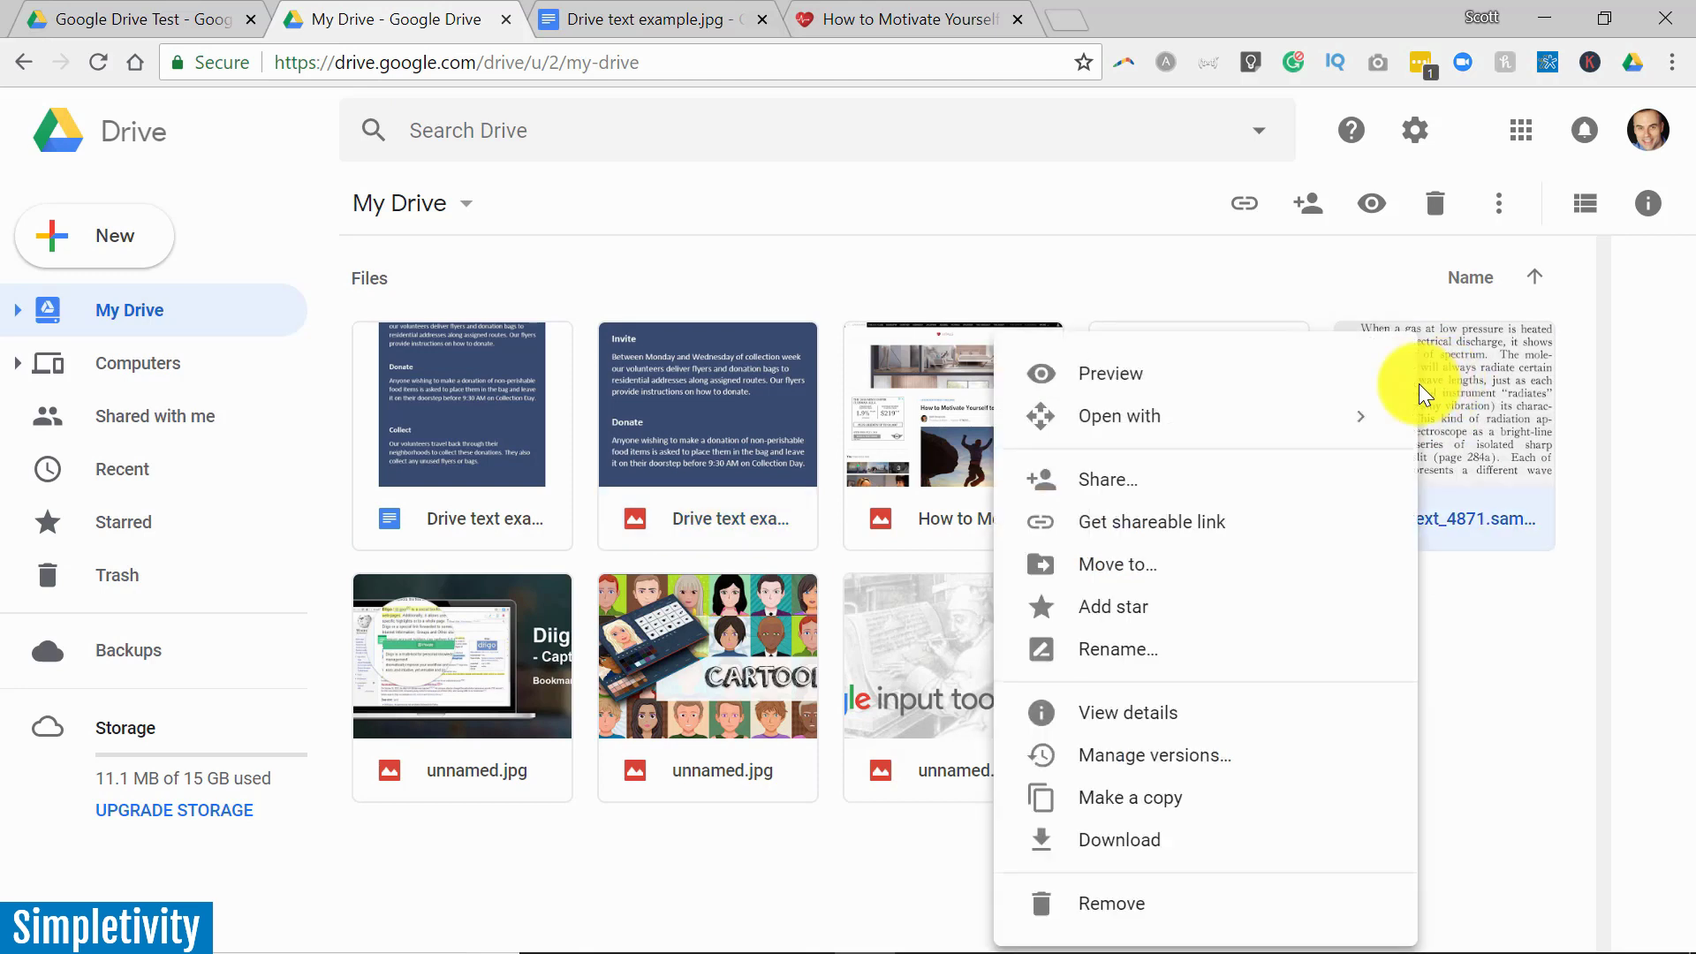
mouse_move(1220, 429)
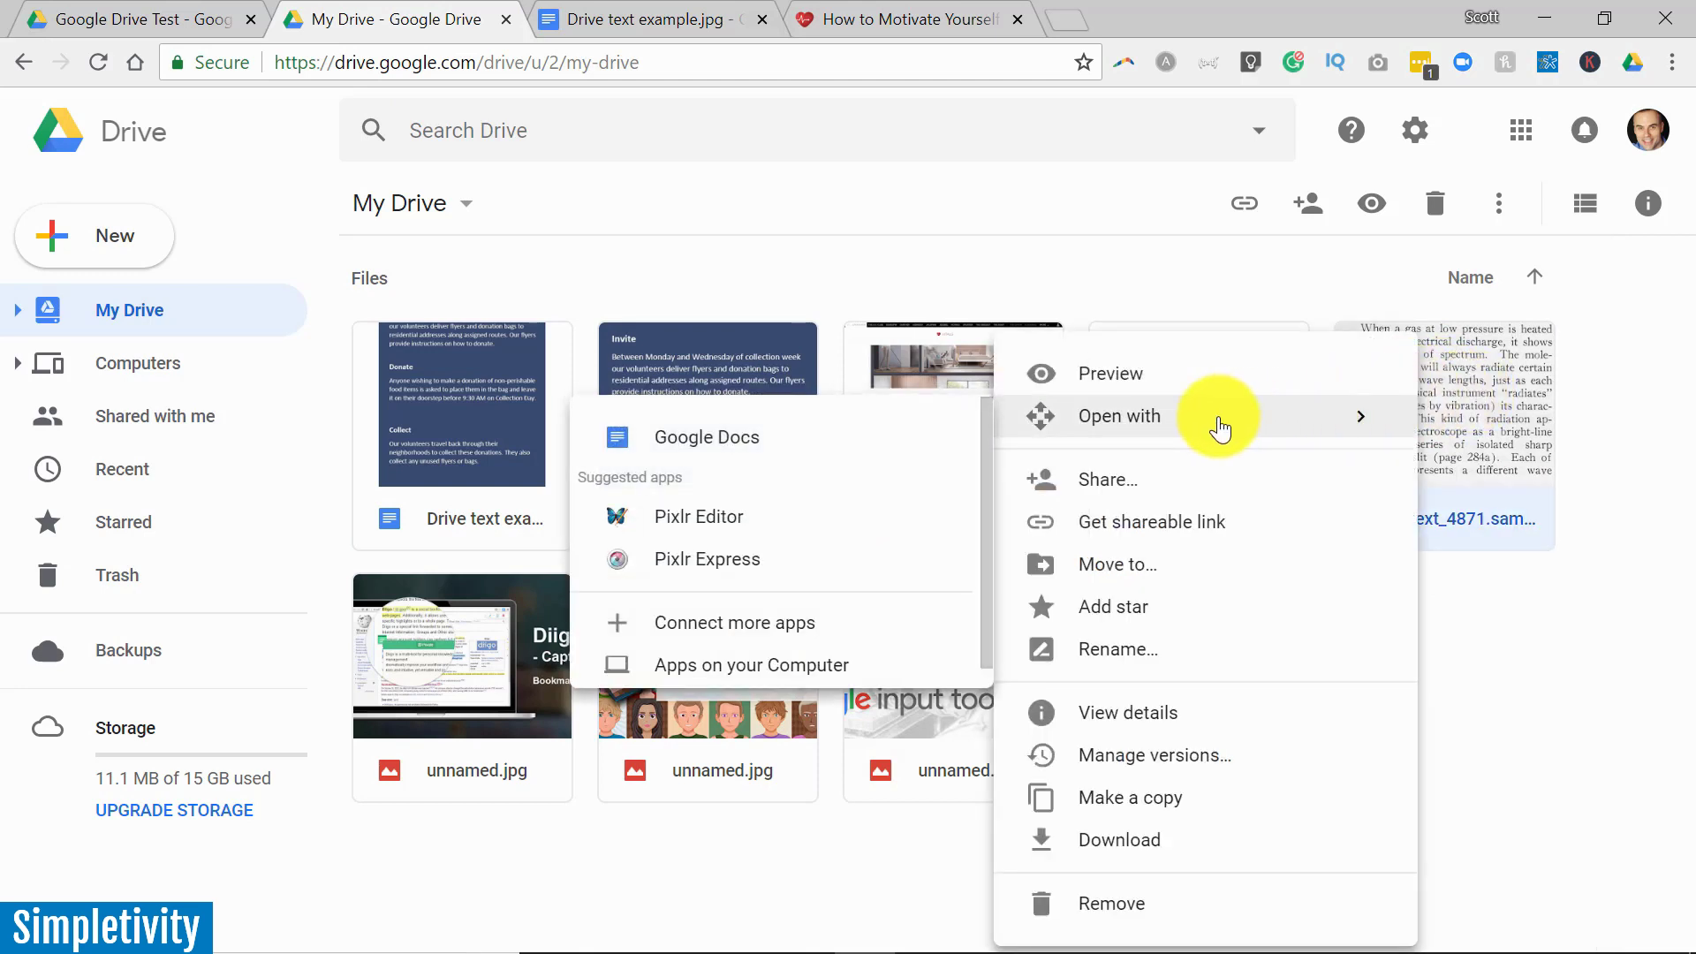
click(760, 437)
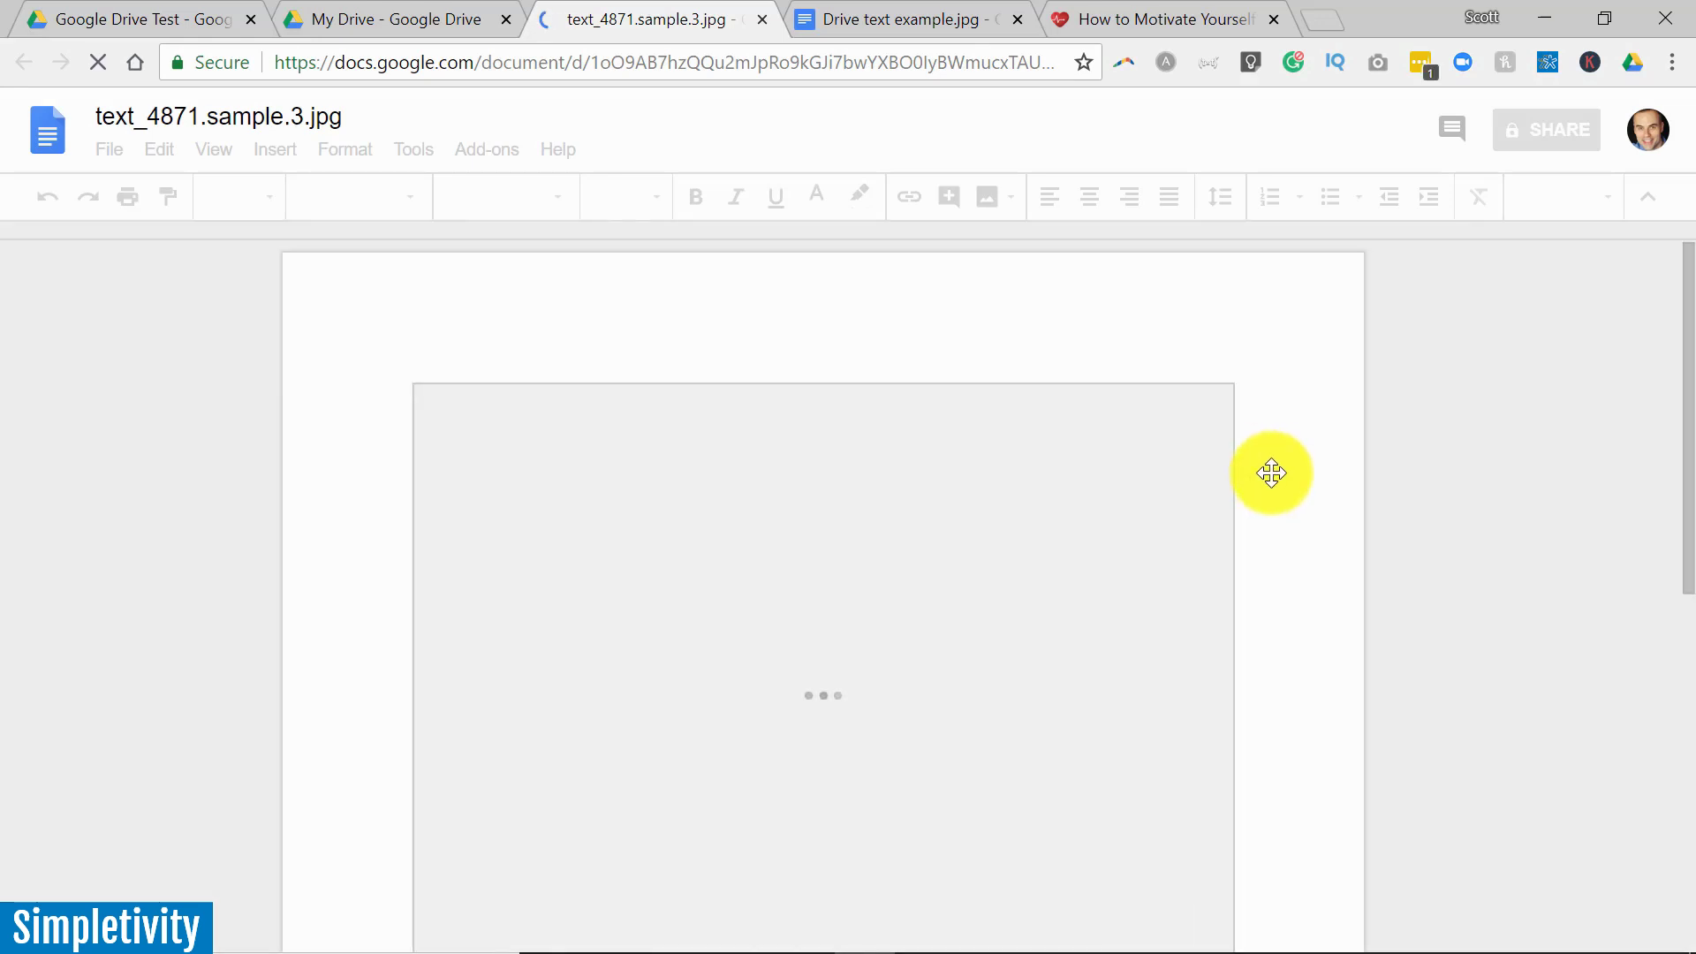
Step: Scroll to the OCR text beneath the scanned picture and select it to check its font size
scroll(1253, 477, down, 3)
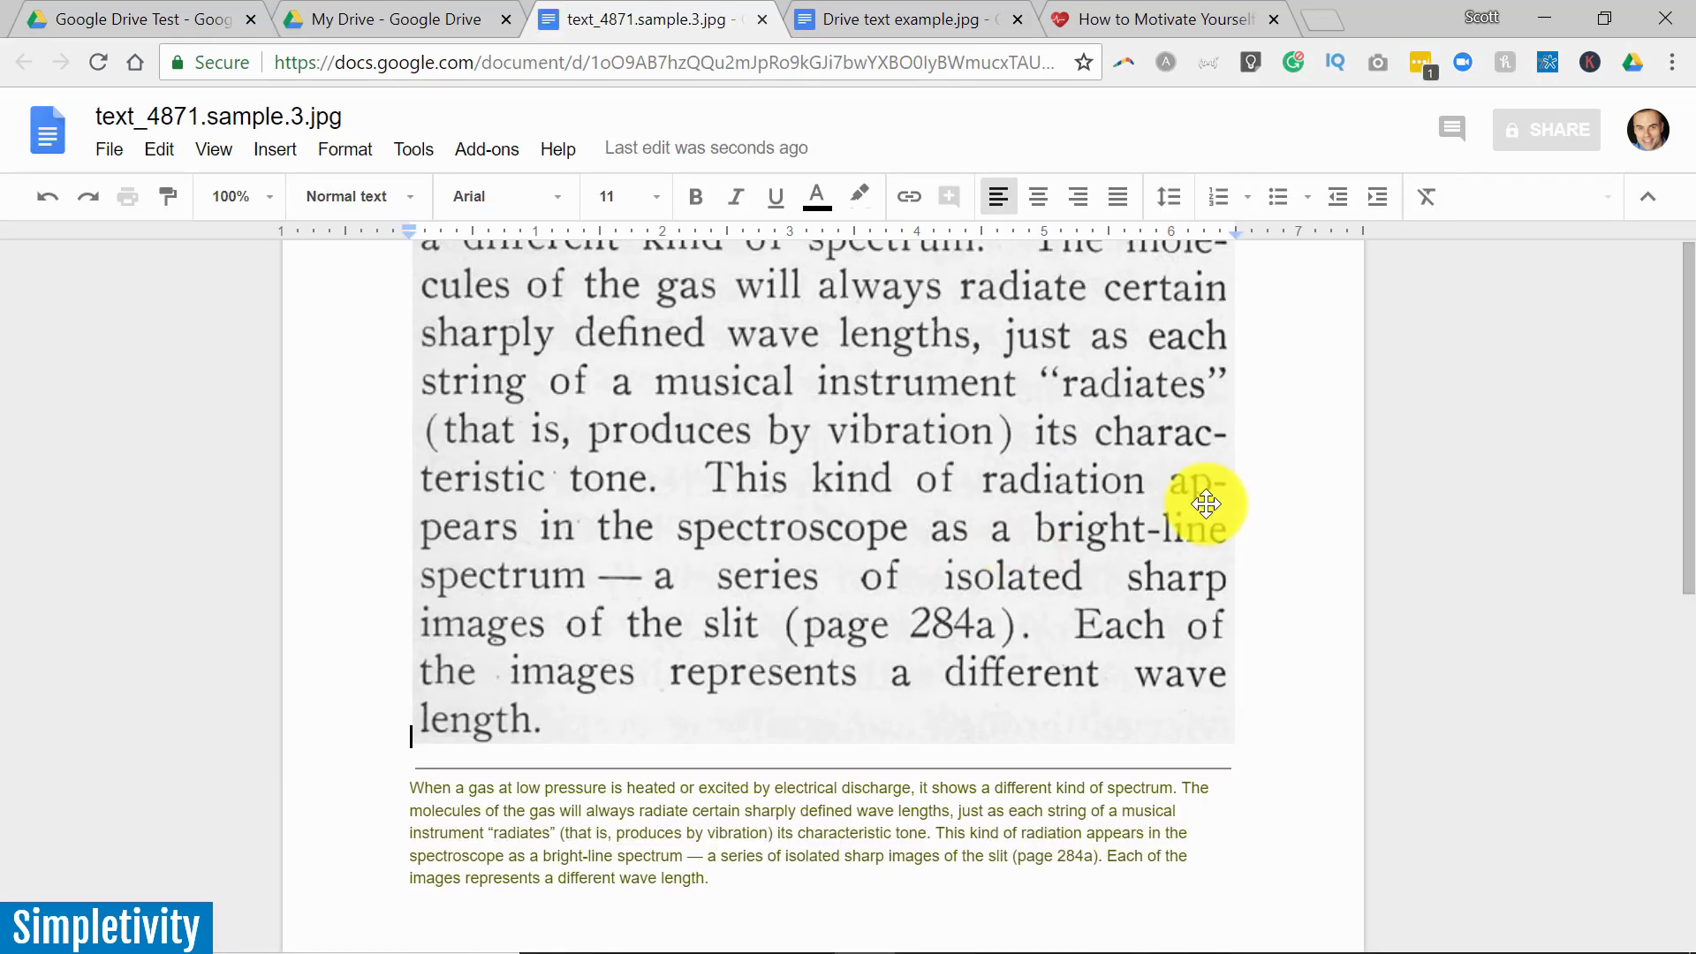
scroll(1016, 667, down, 3)
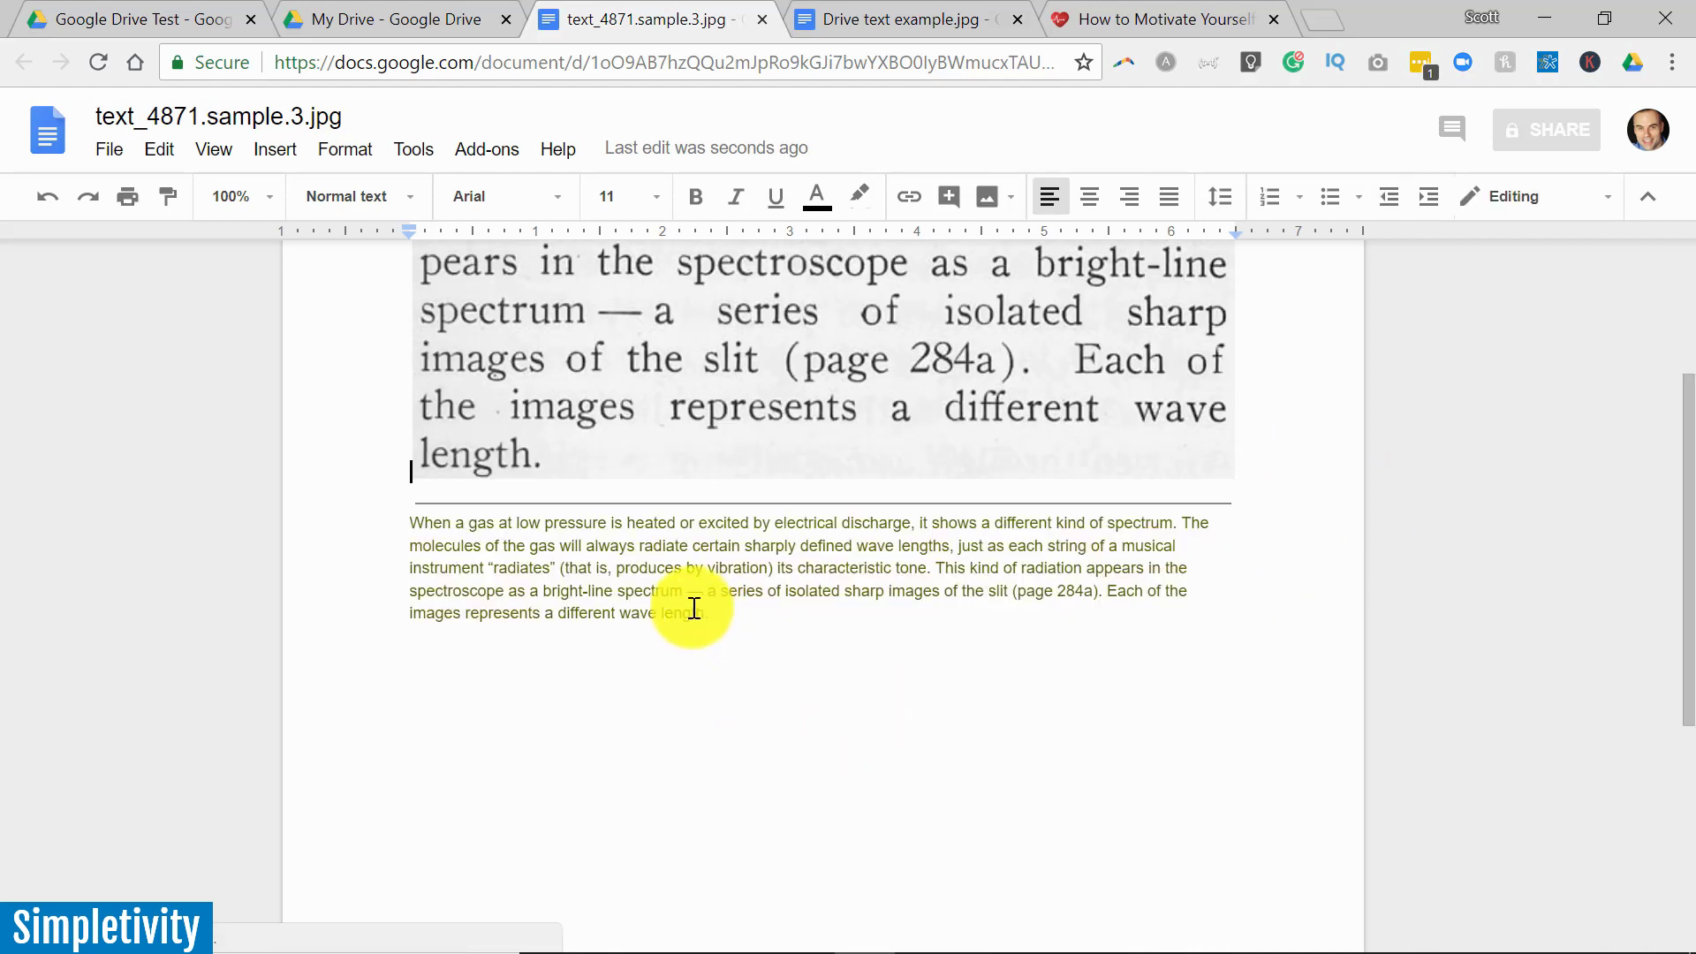
drag(731, 607, 404, 522)
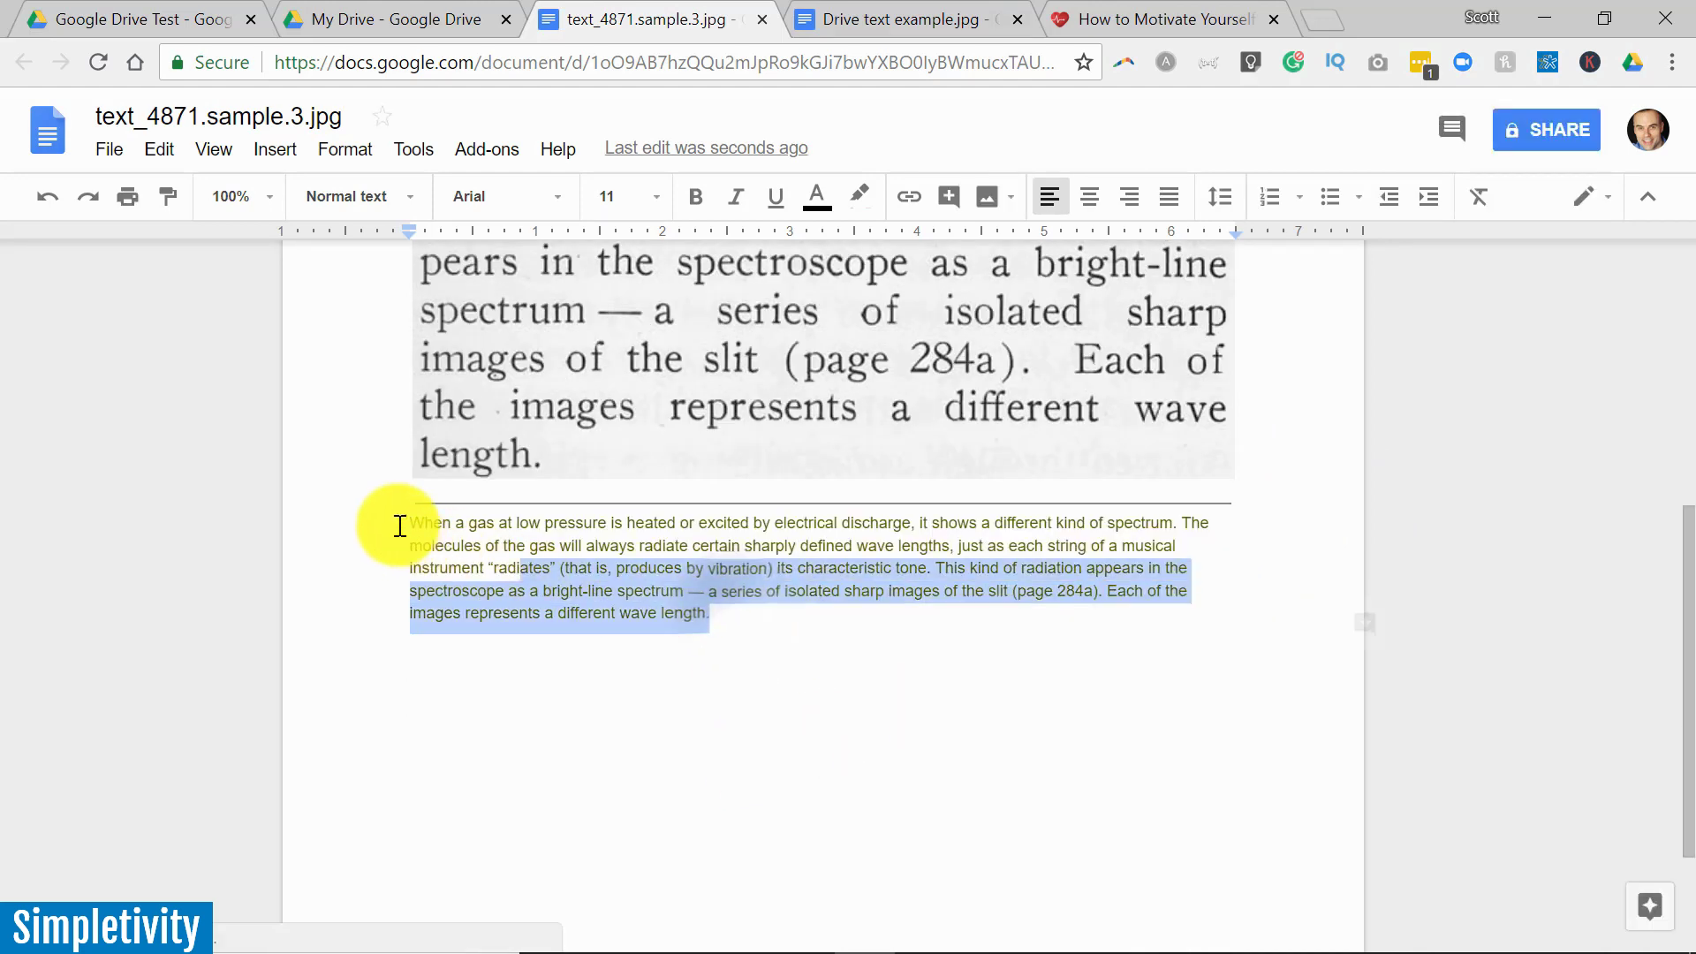
click(853, 665)
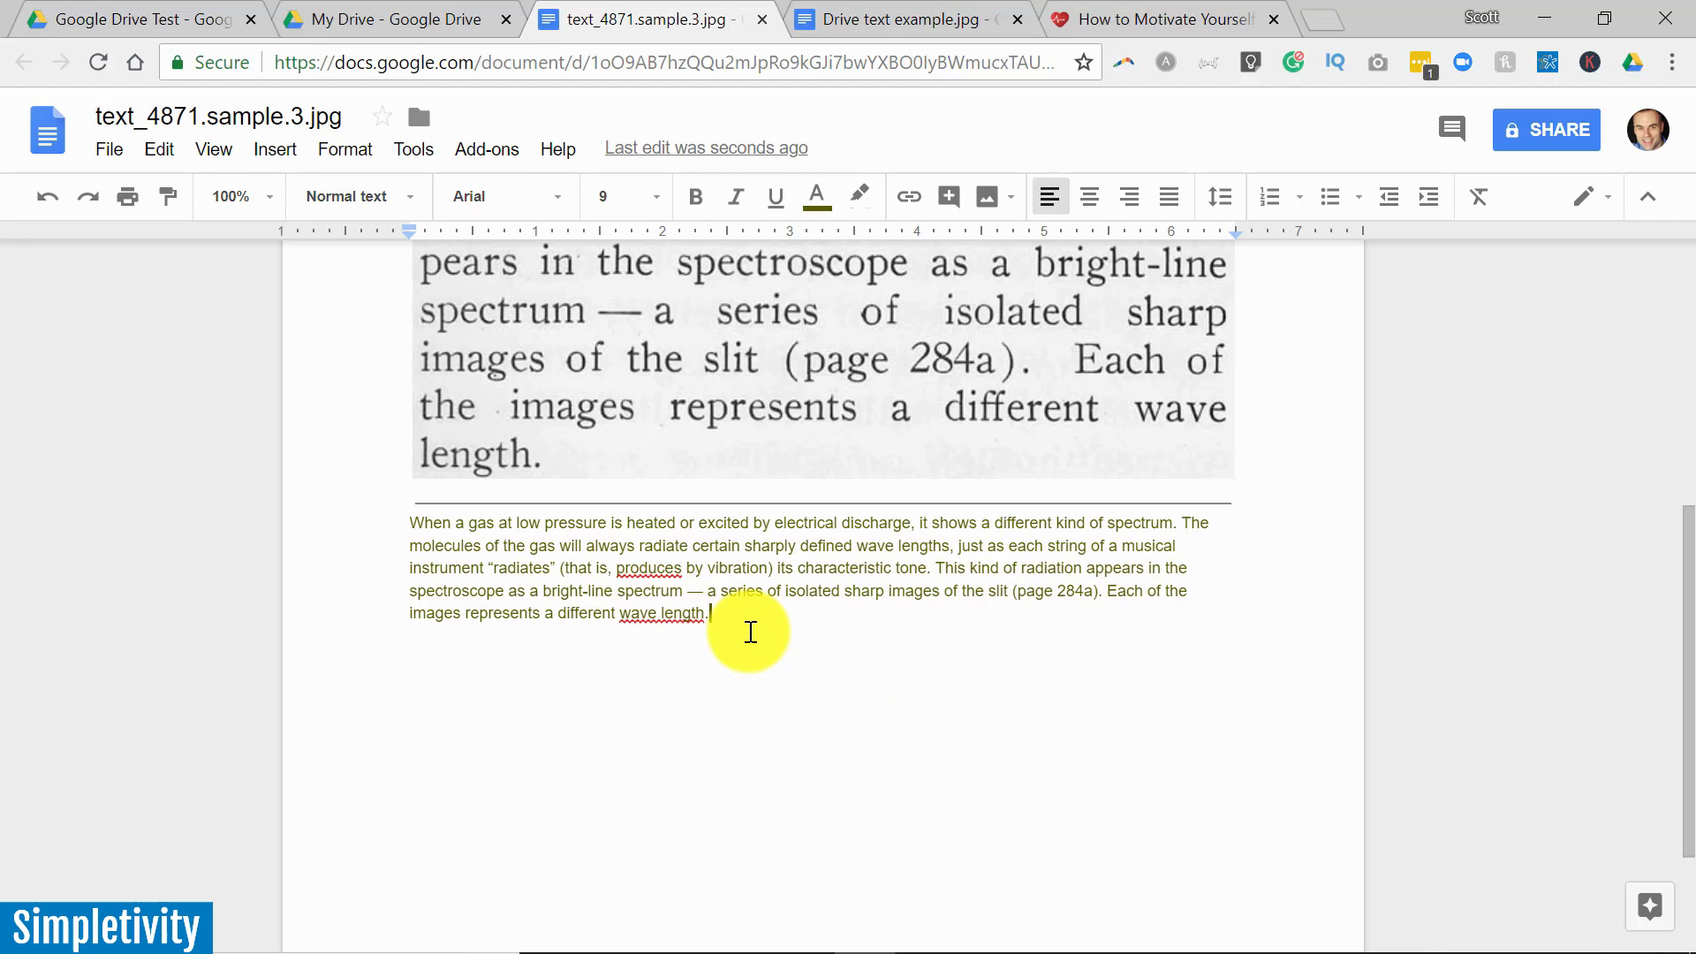
scroll(750, 633, up, 5)
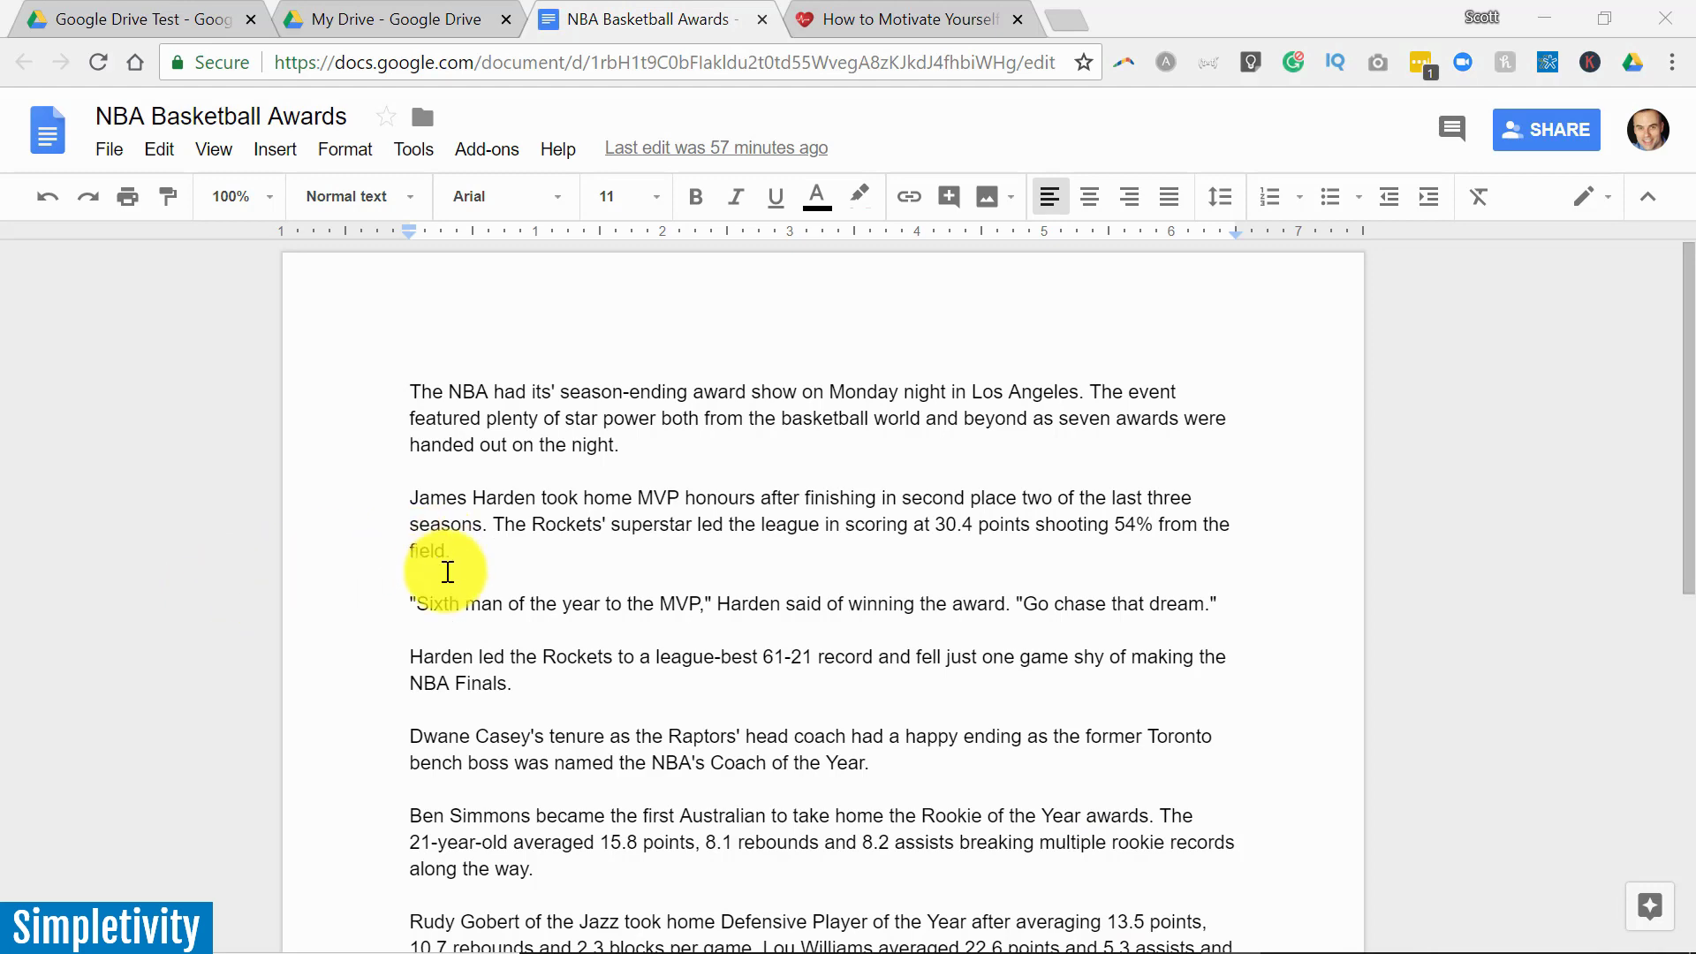
Step: Scroll through the NBA Basketball Awards article
scroll(447, 570, down, 7)
scroll(447, 572, up, 7)
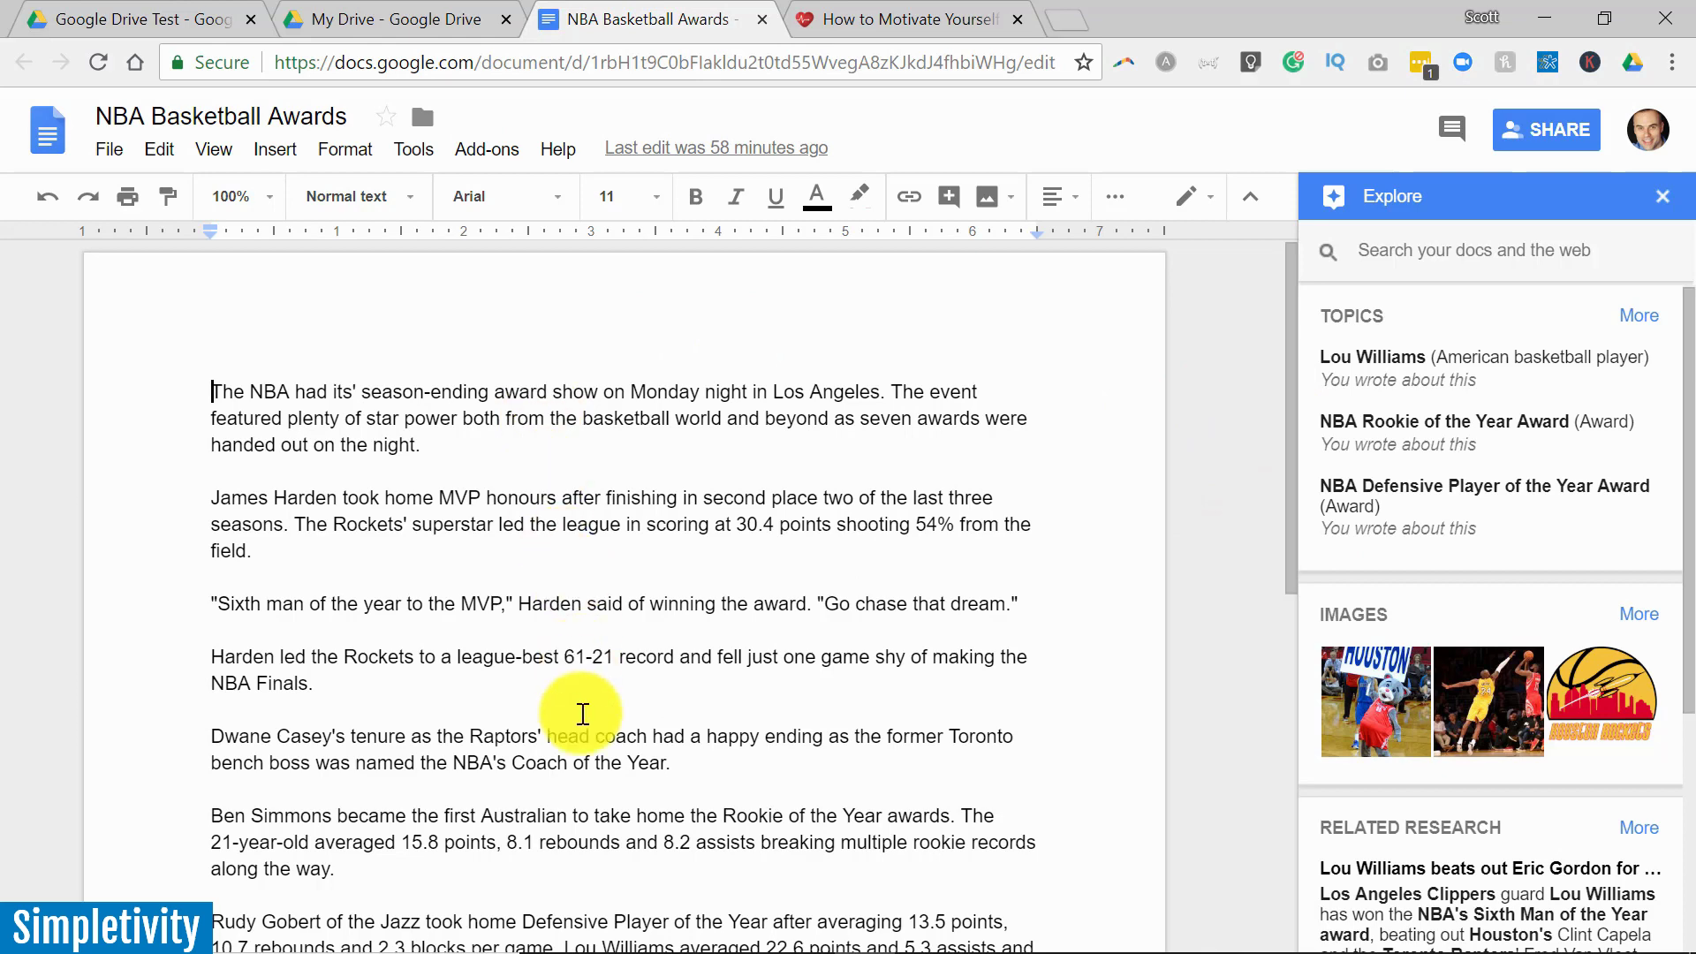
Step: Search Explore topics, check Lou Williams, then show NBA Rookie of the Year Award images
scroll(575, 712, down, 5)
scroll(588, 600, up, 5)
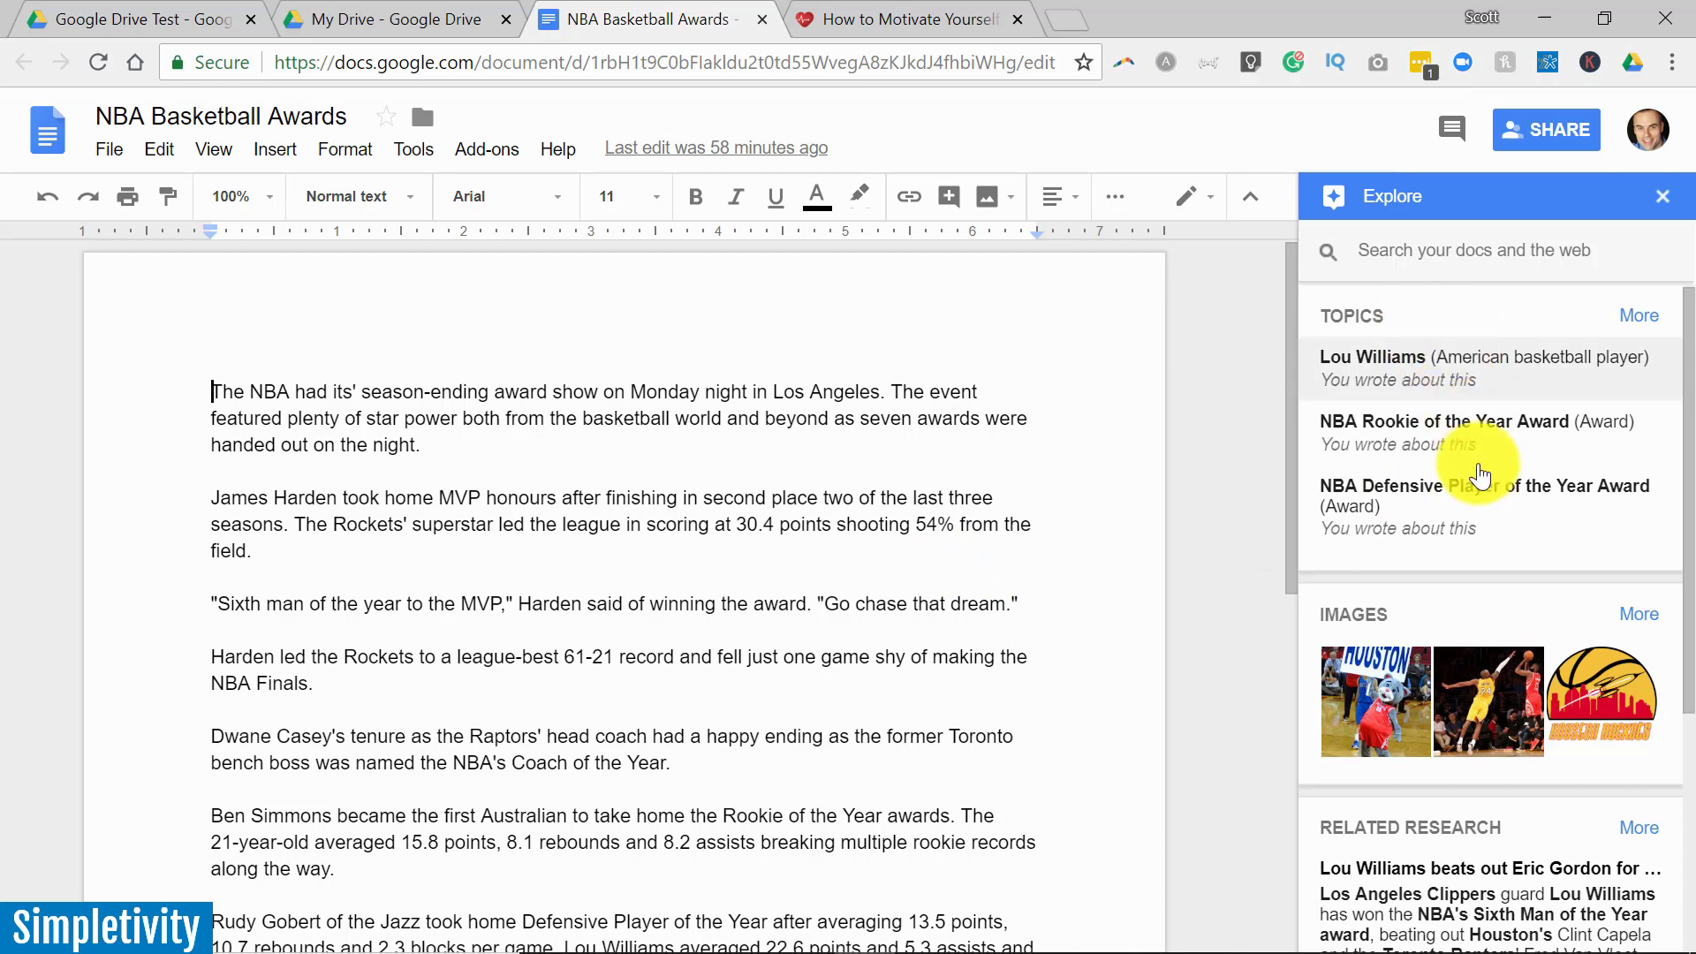
scroll(1469, 674, down, 4)
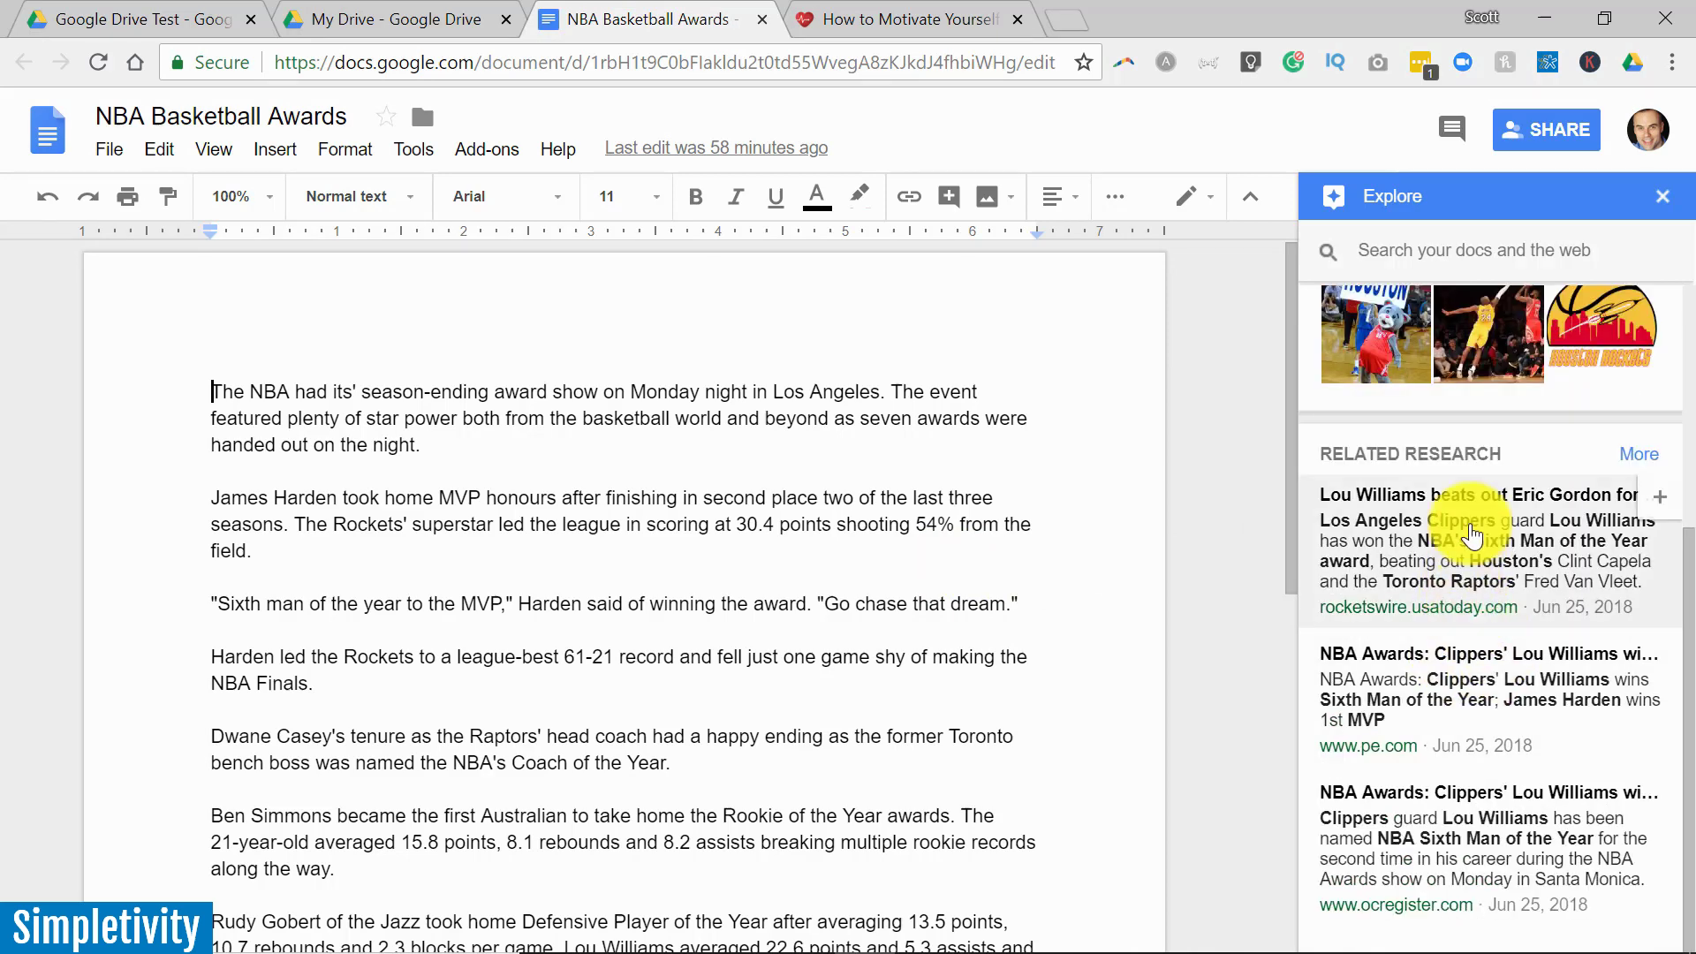
scroll(1464, 613, up, 4)
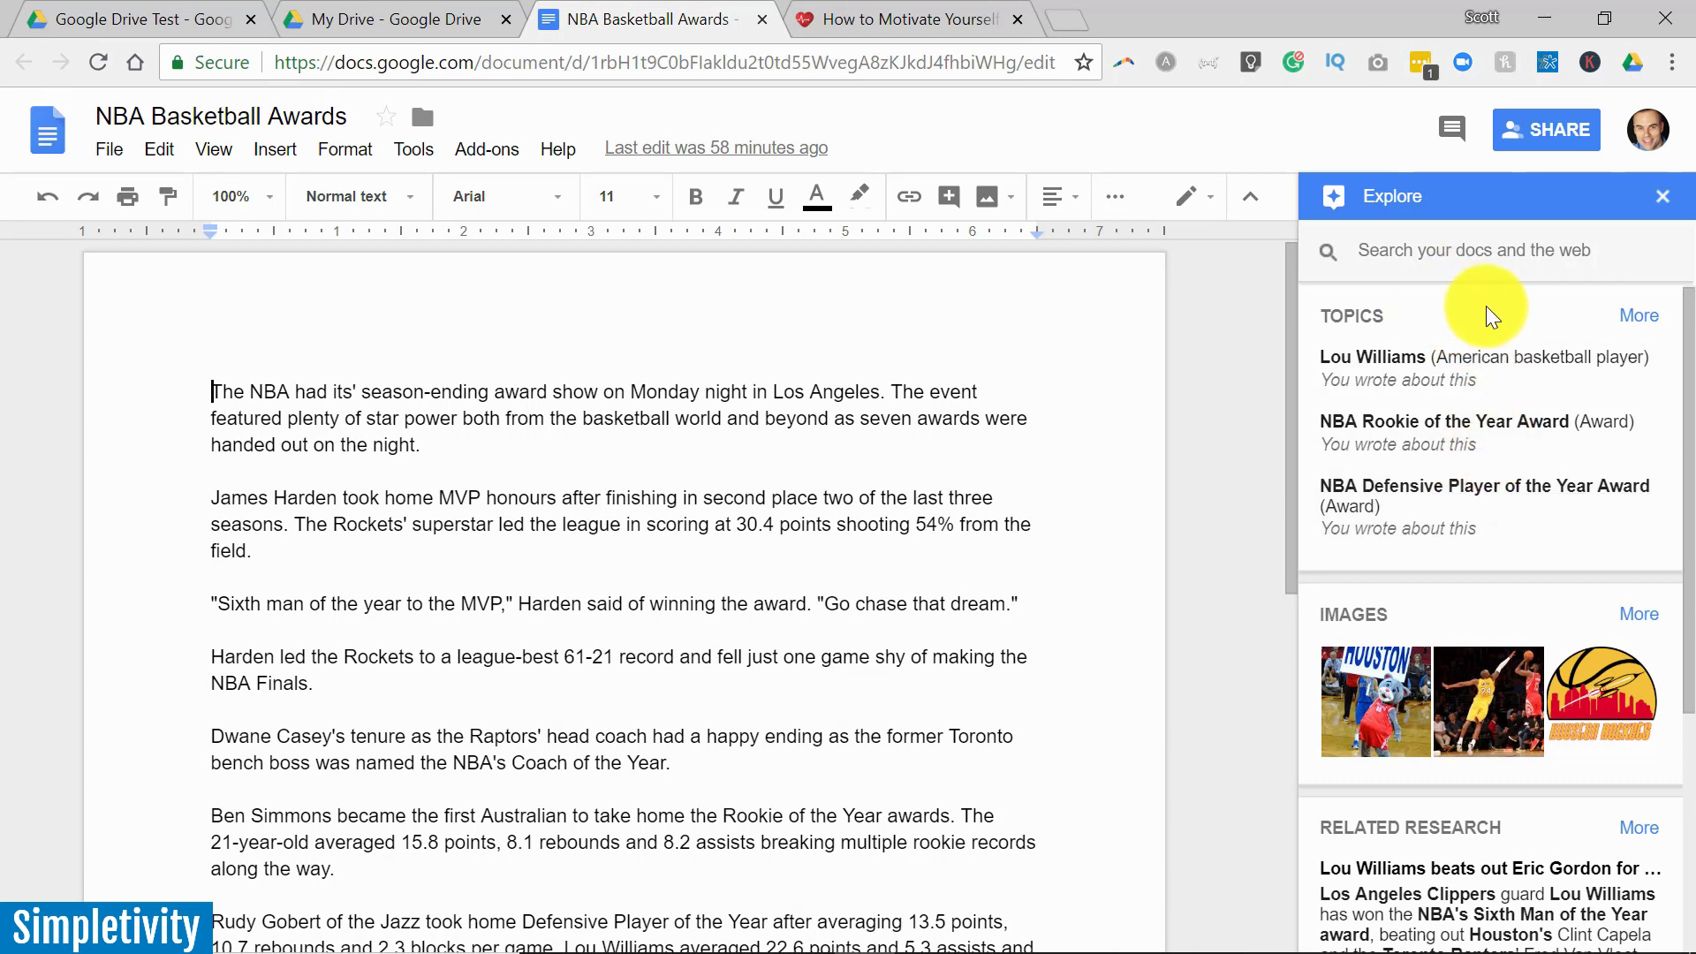
click(1431, 255)
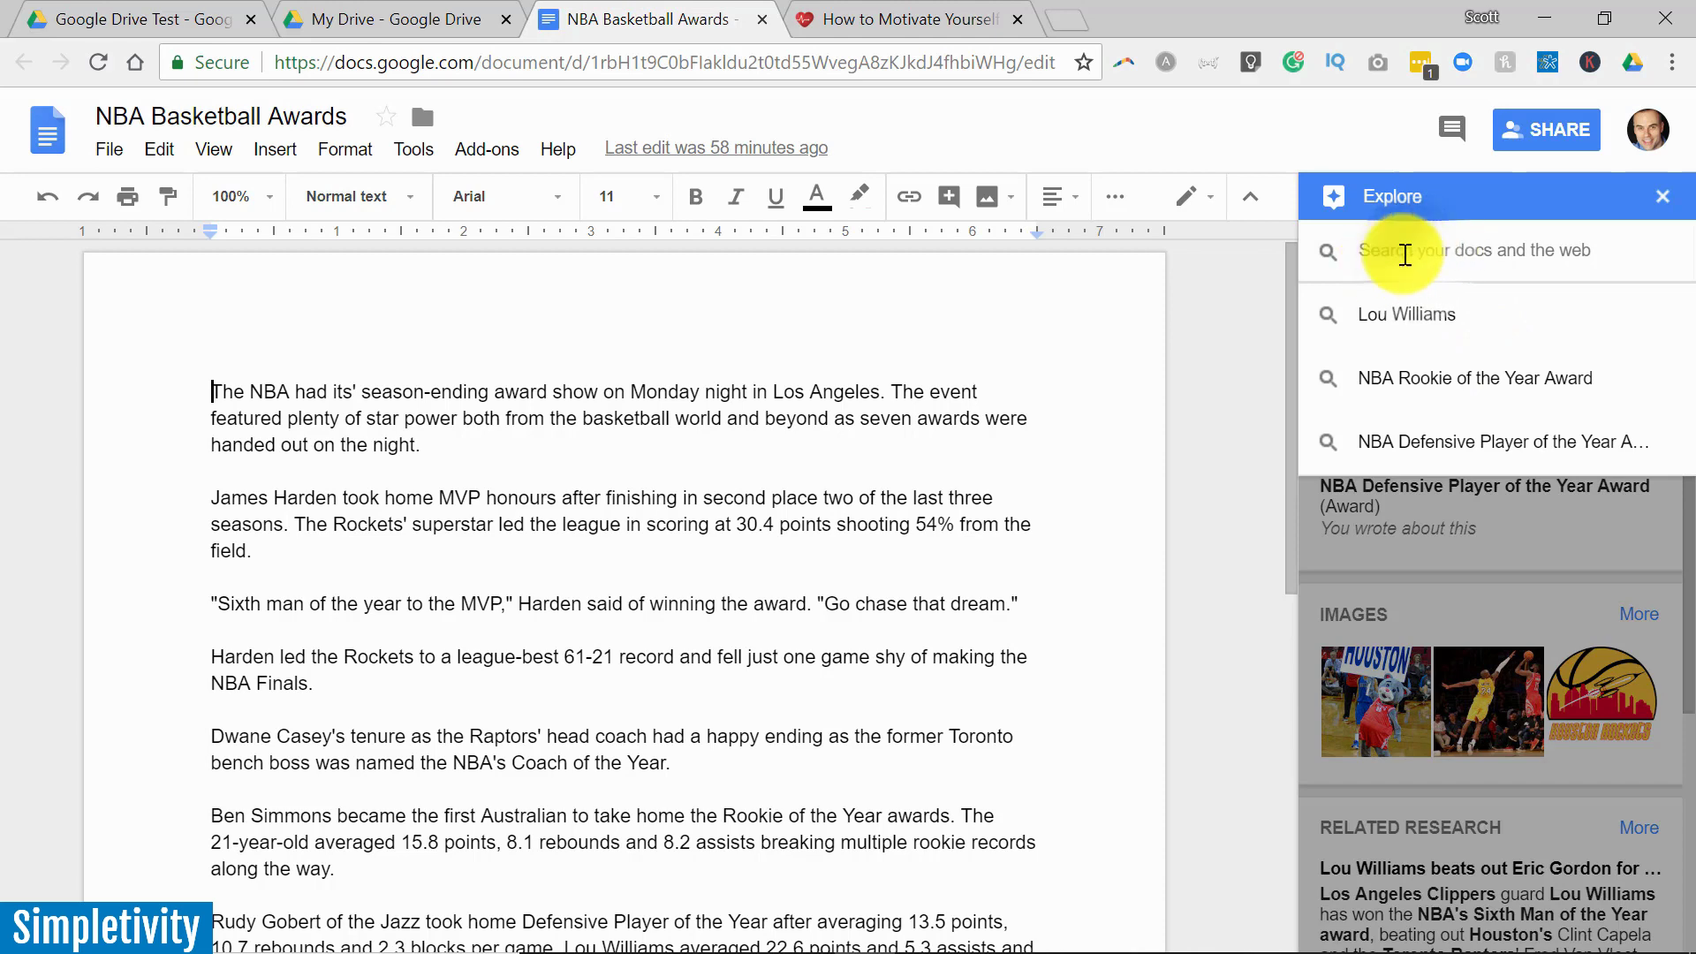
click(1406, 314)
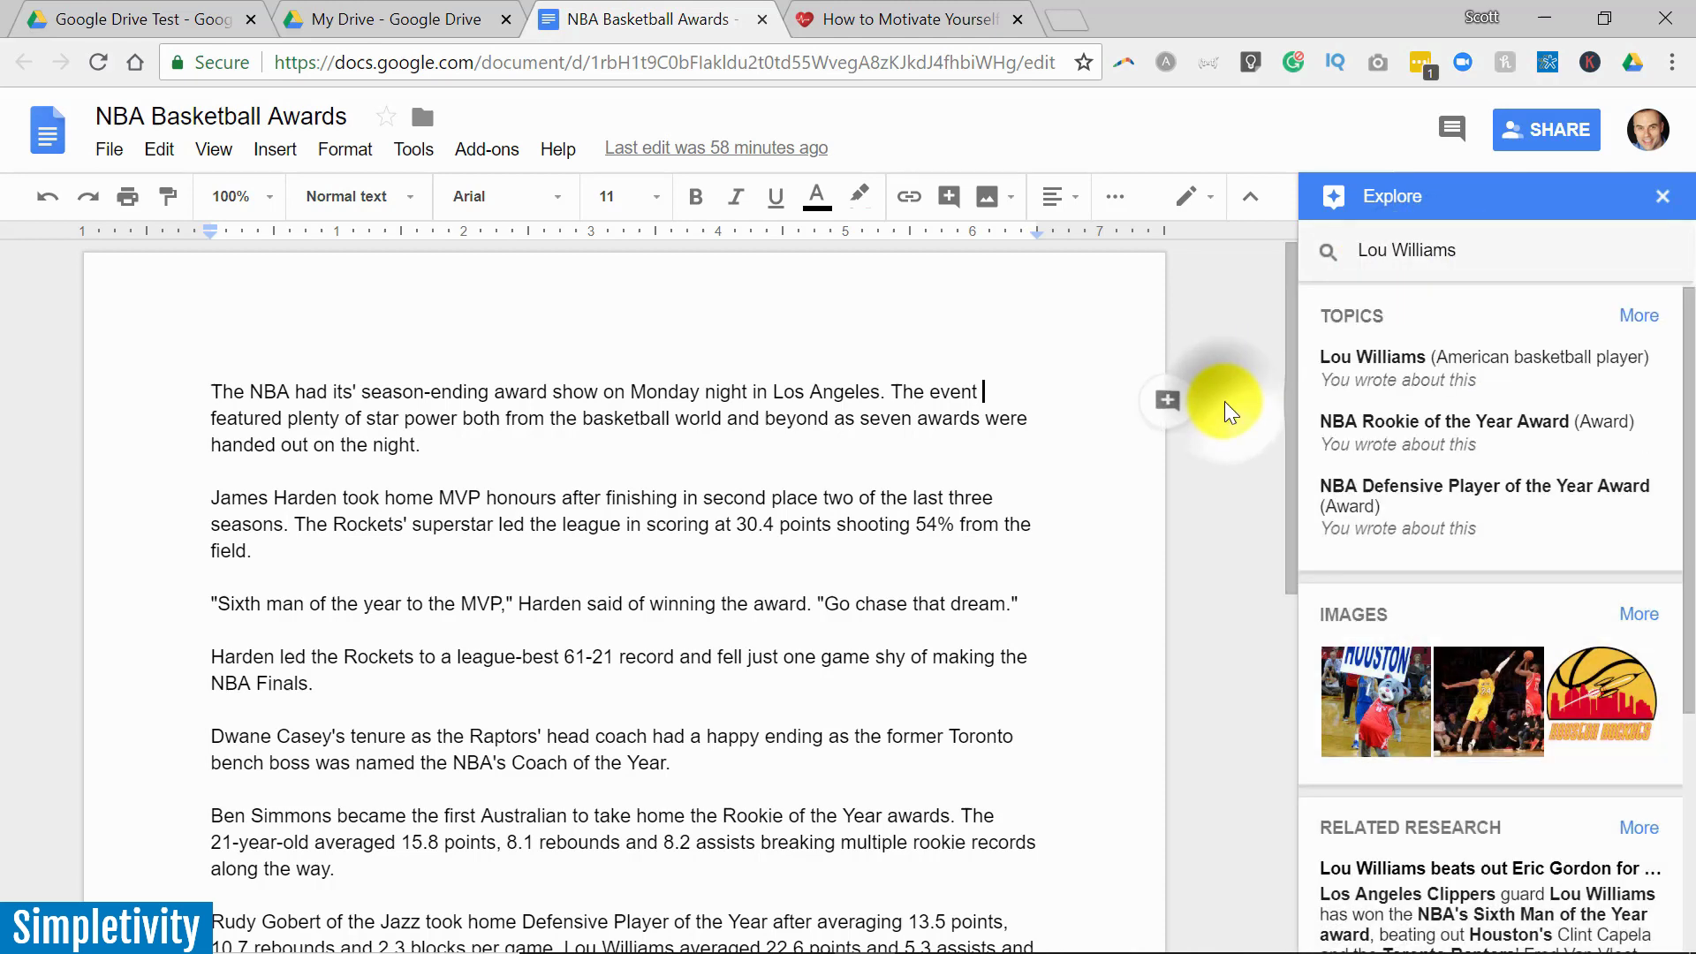
click(1380, 433)
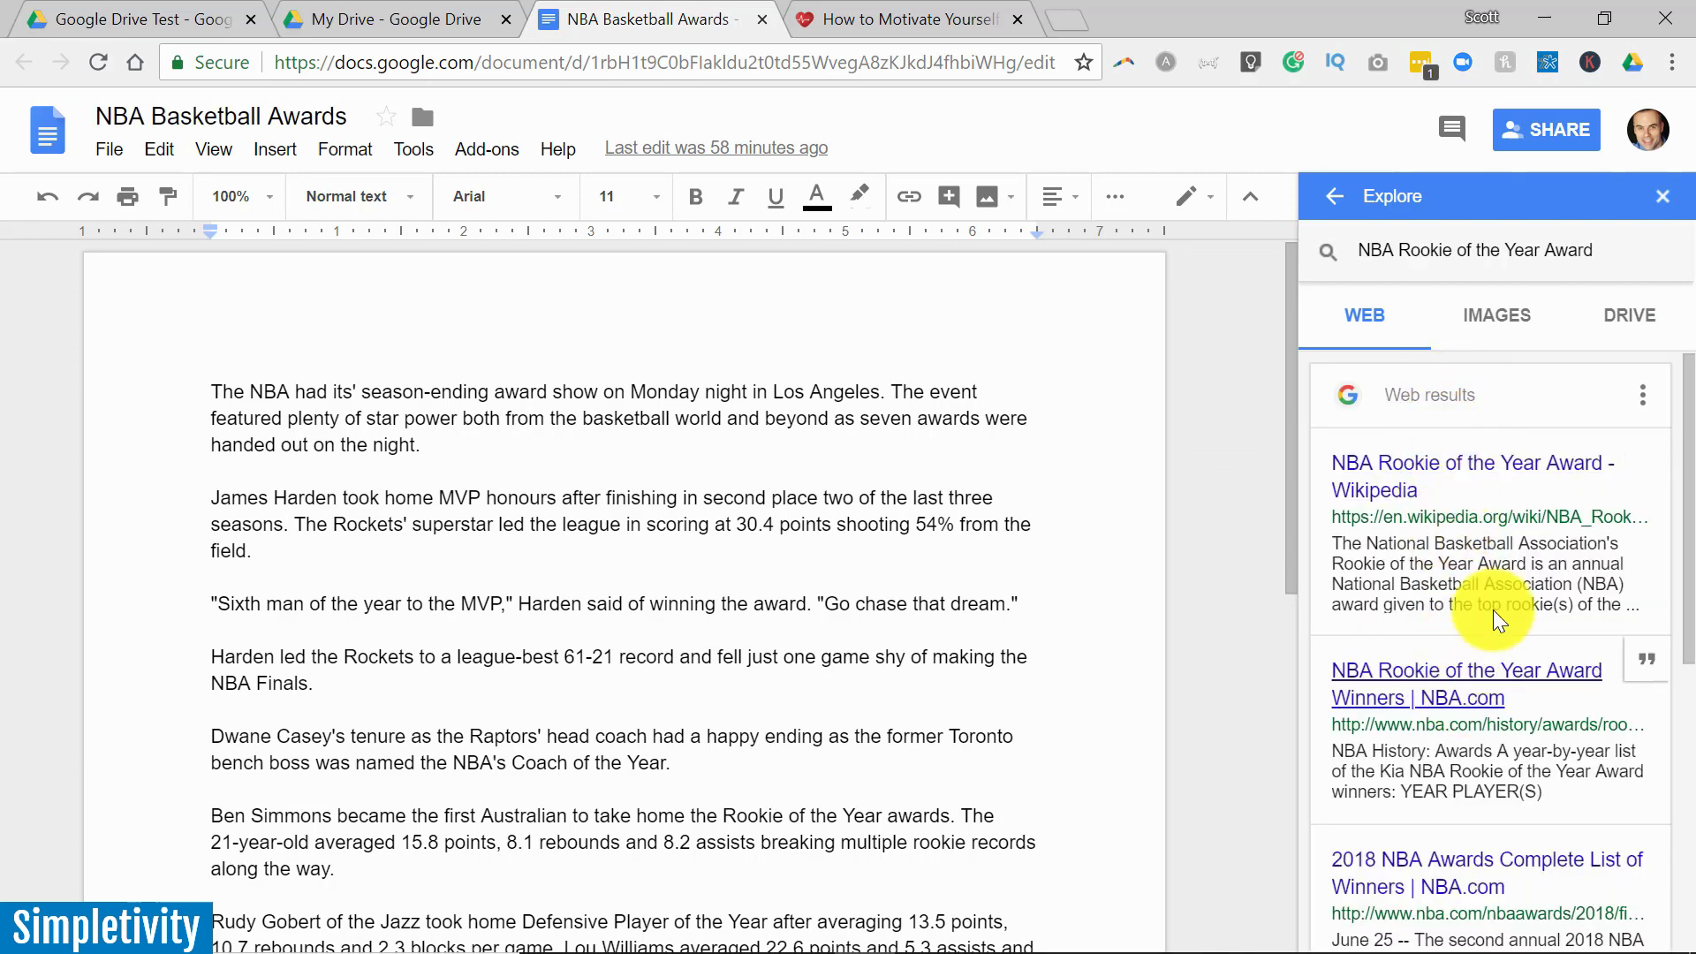
click(1504, 327)
Step: Drag the first award player photo into the article's opening paragraph
mouse_move(1421, 416)
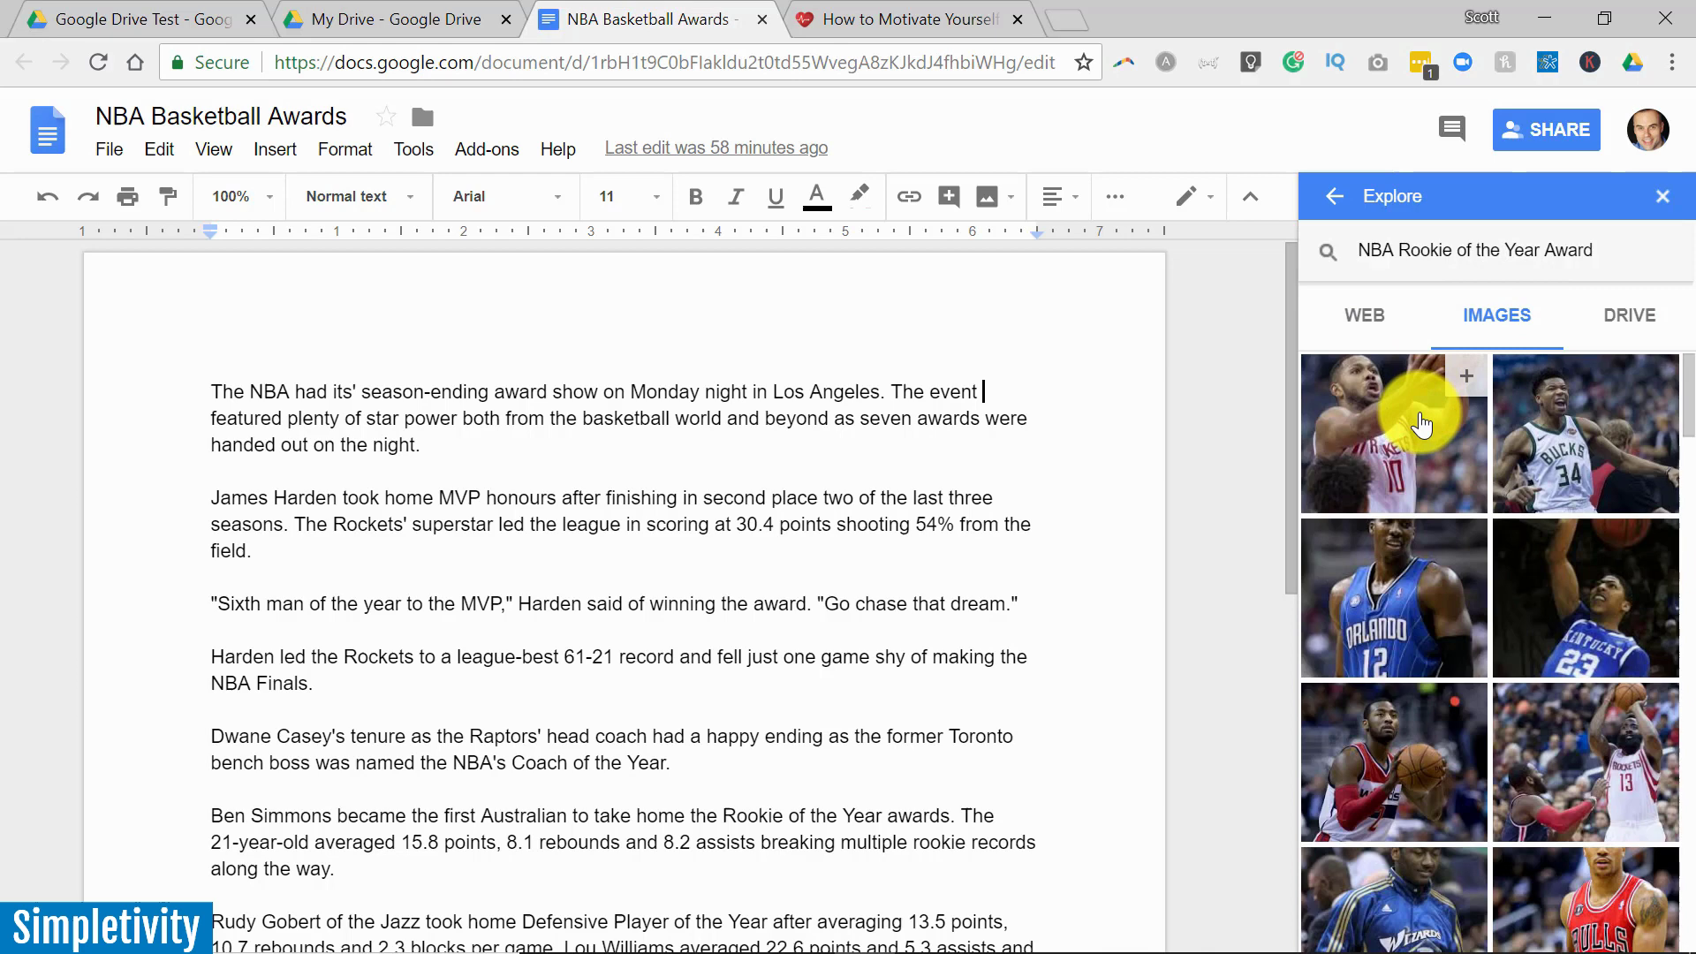
drag(1421, 429, 449, 425)
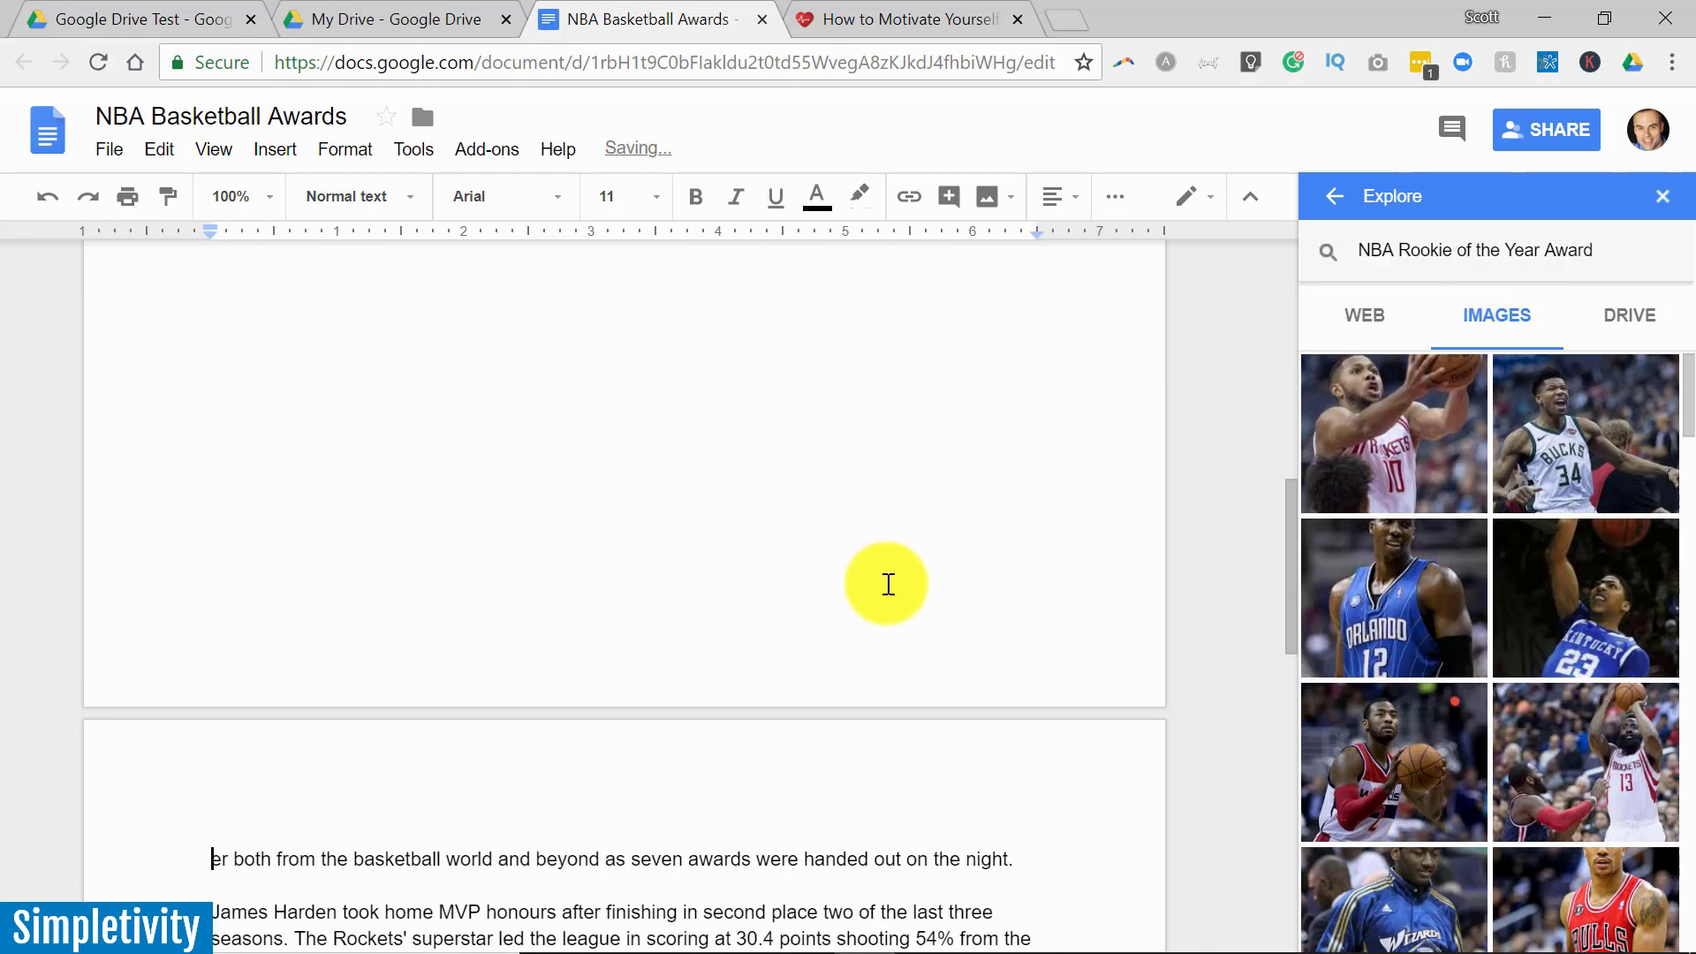
scroll(887, 584, up, 5)
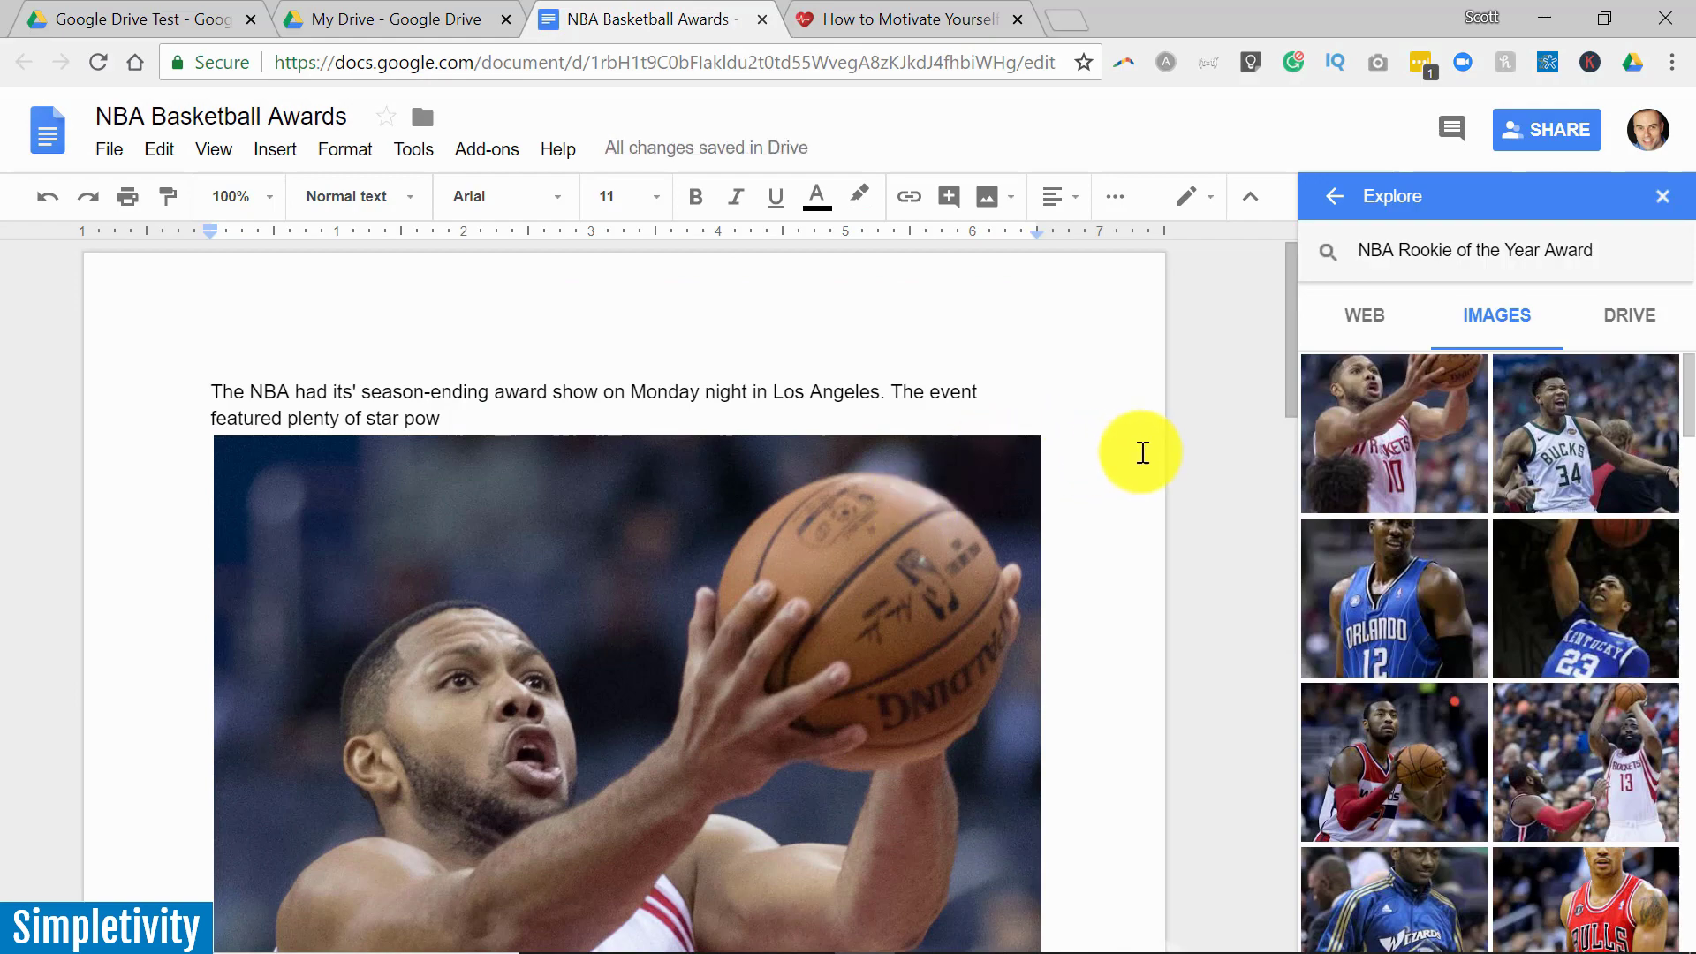
scroll(1162, 508, down, 8)
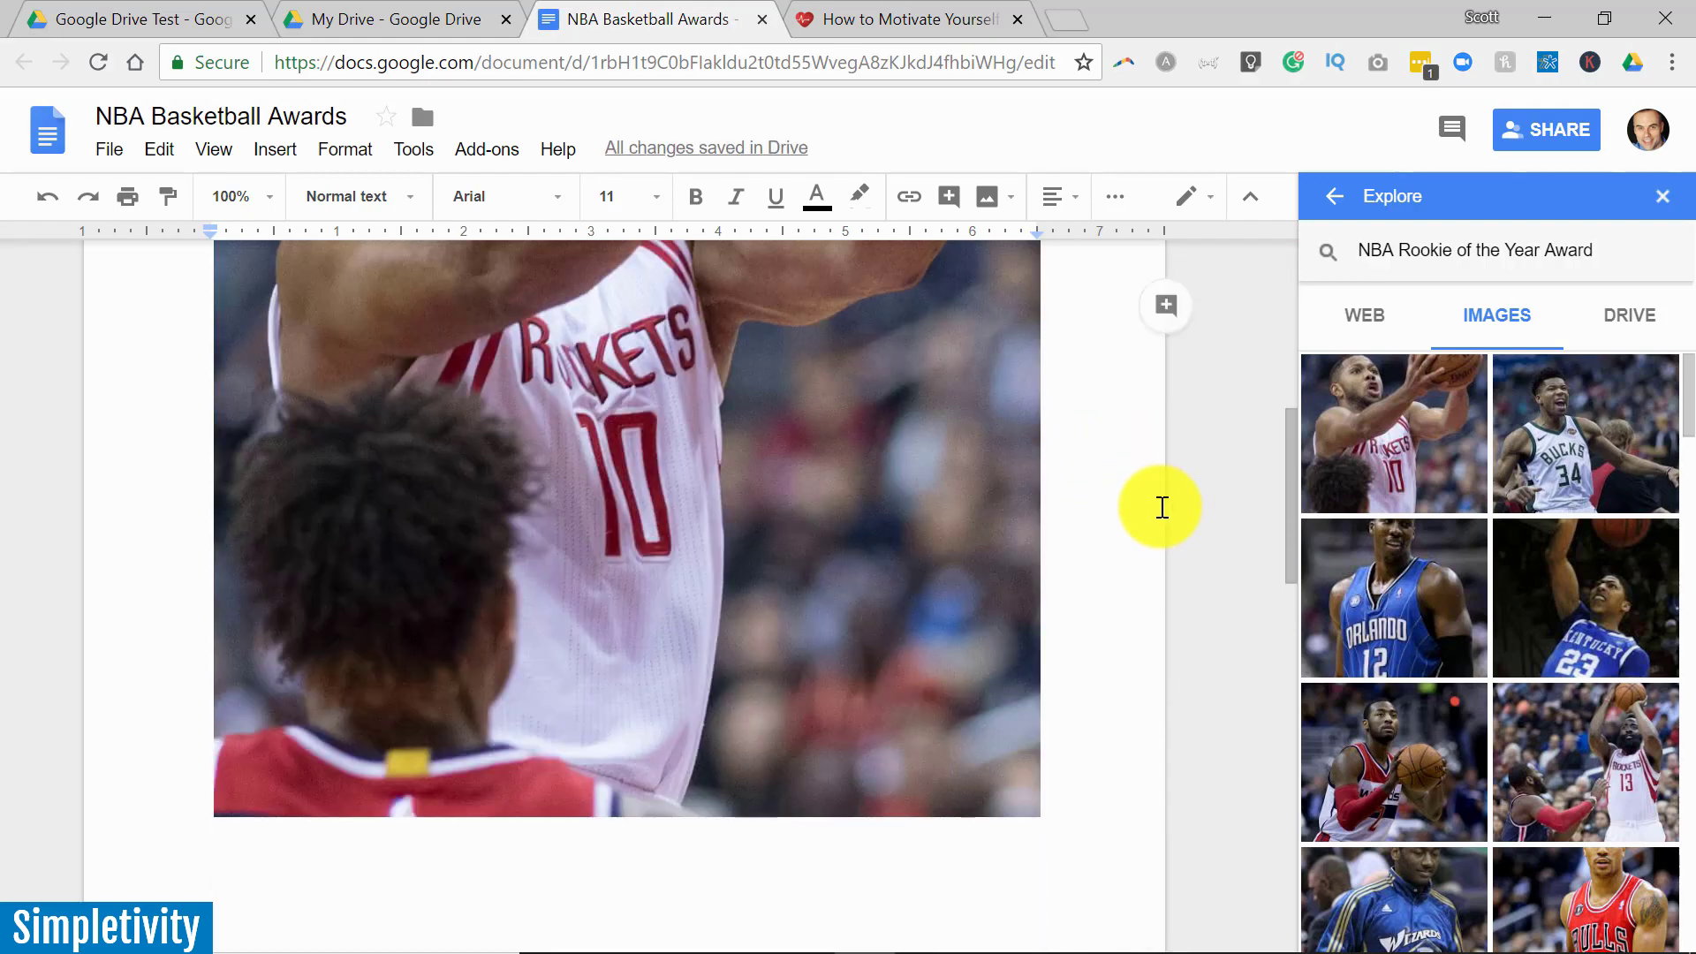
scroll(1162, 508, down, 7)
scroll(1163, 508, down, 4)
scroll(1157, 503, up, 2)
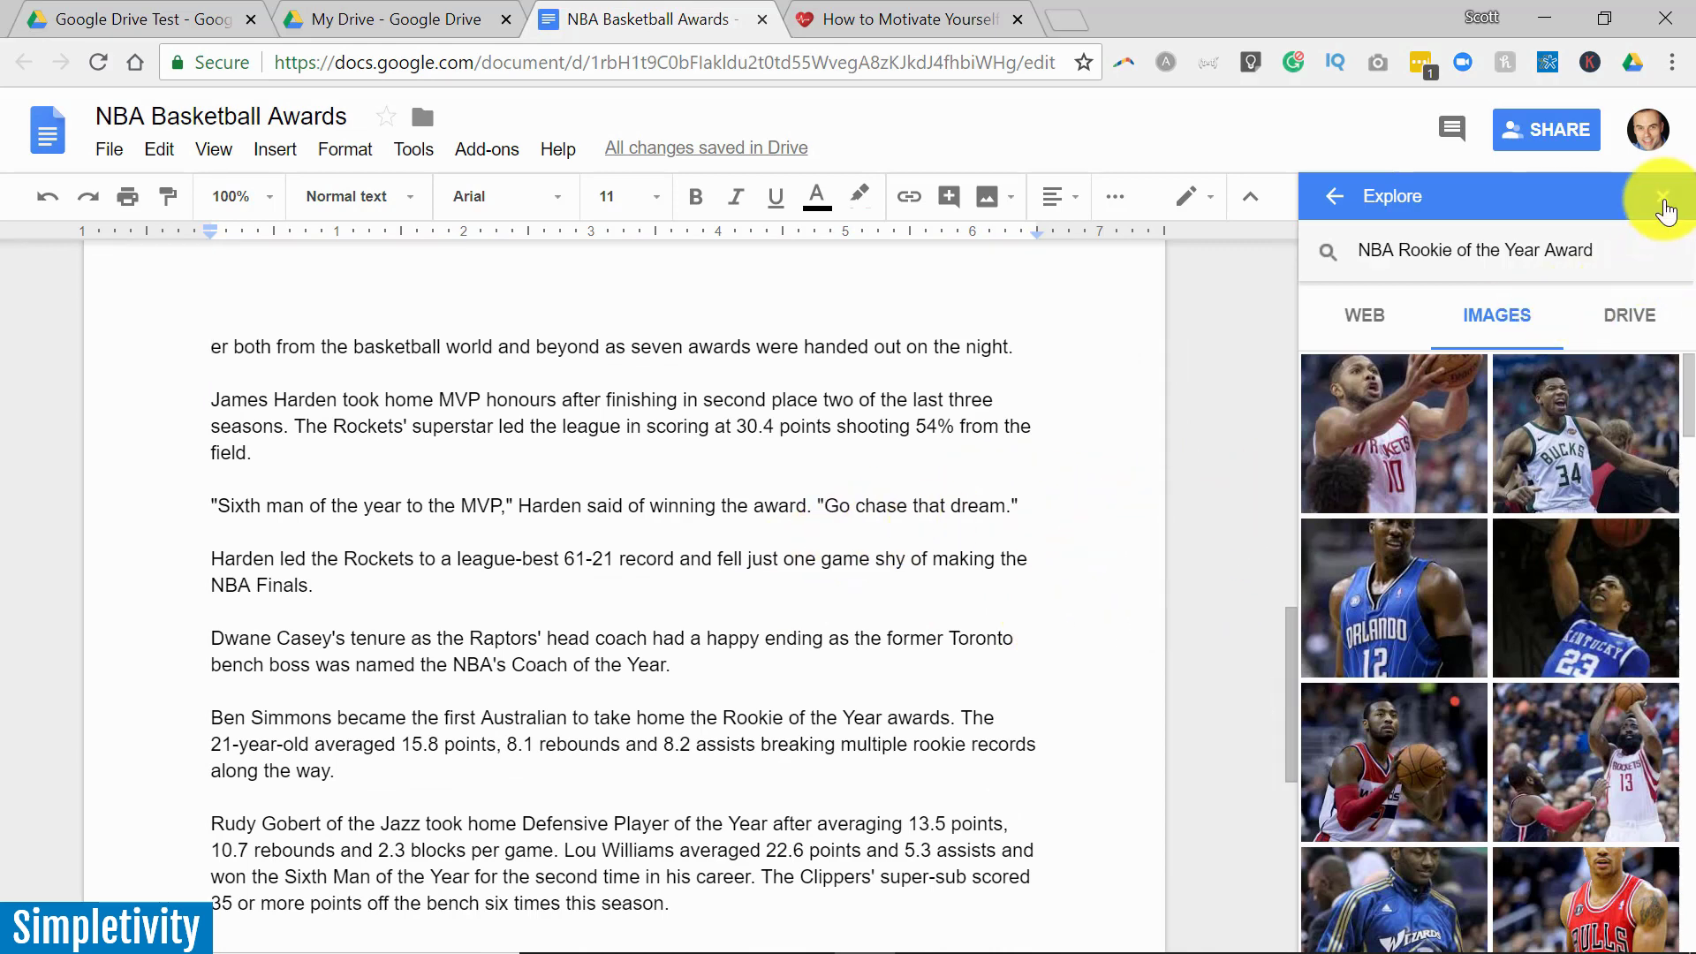
Step: Close the Explore panel and reopen it from the Tools menu
click(1663, 195)
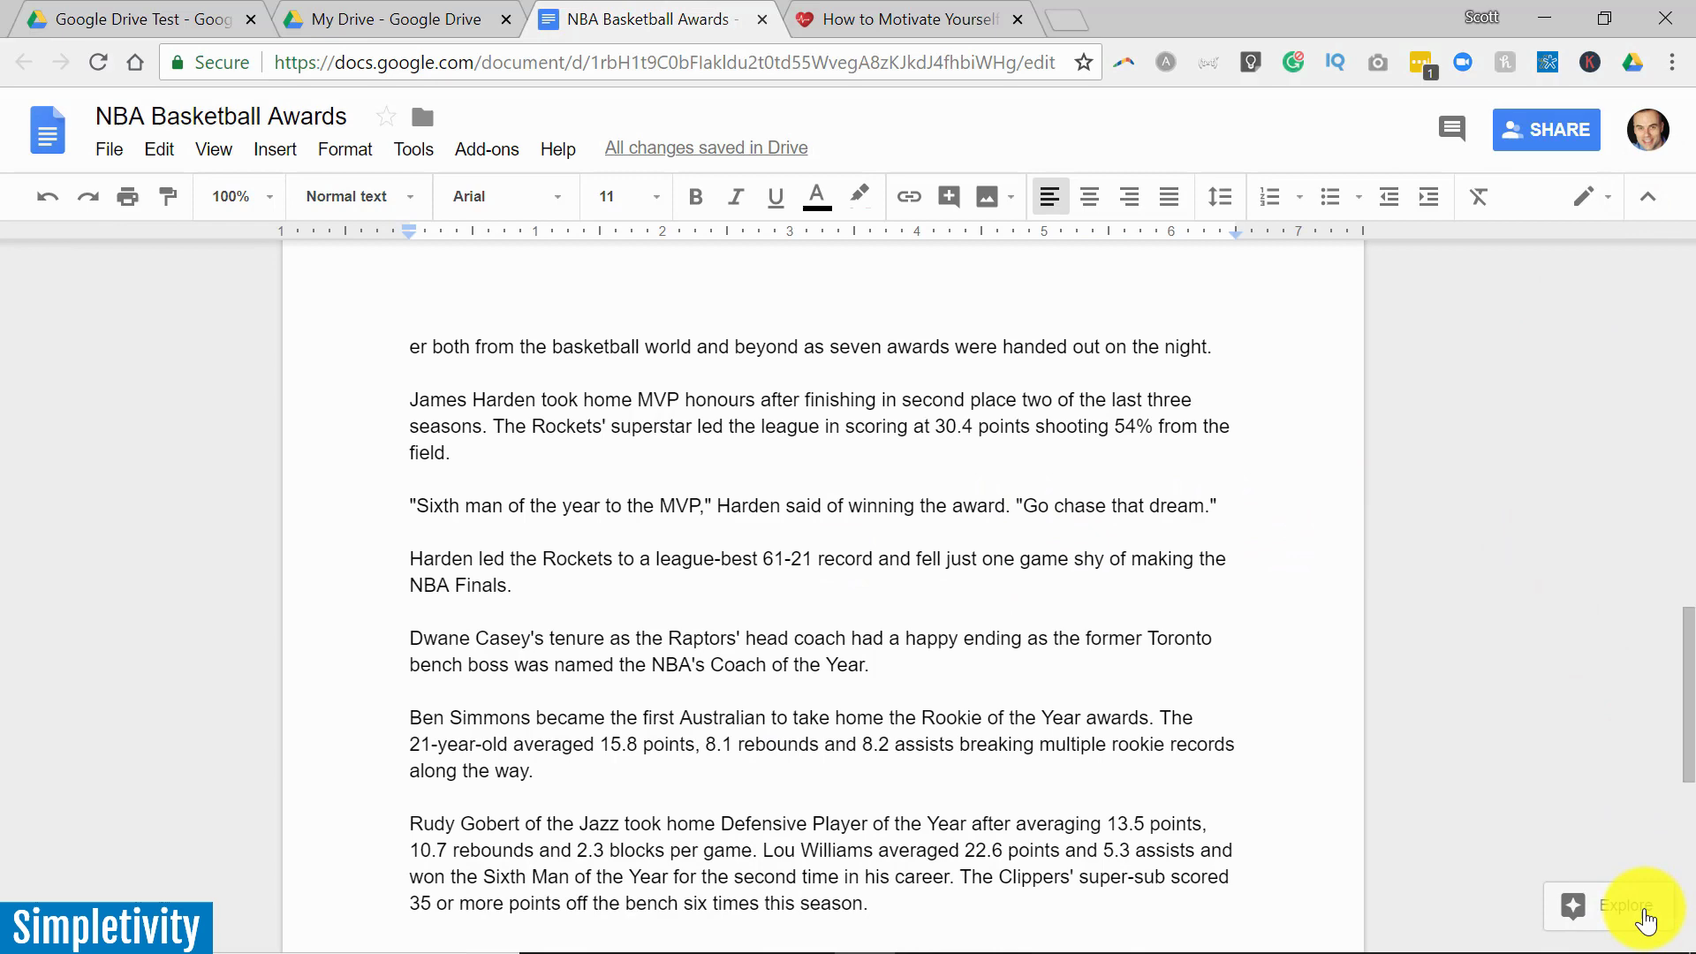
click(414, 149)
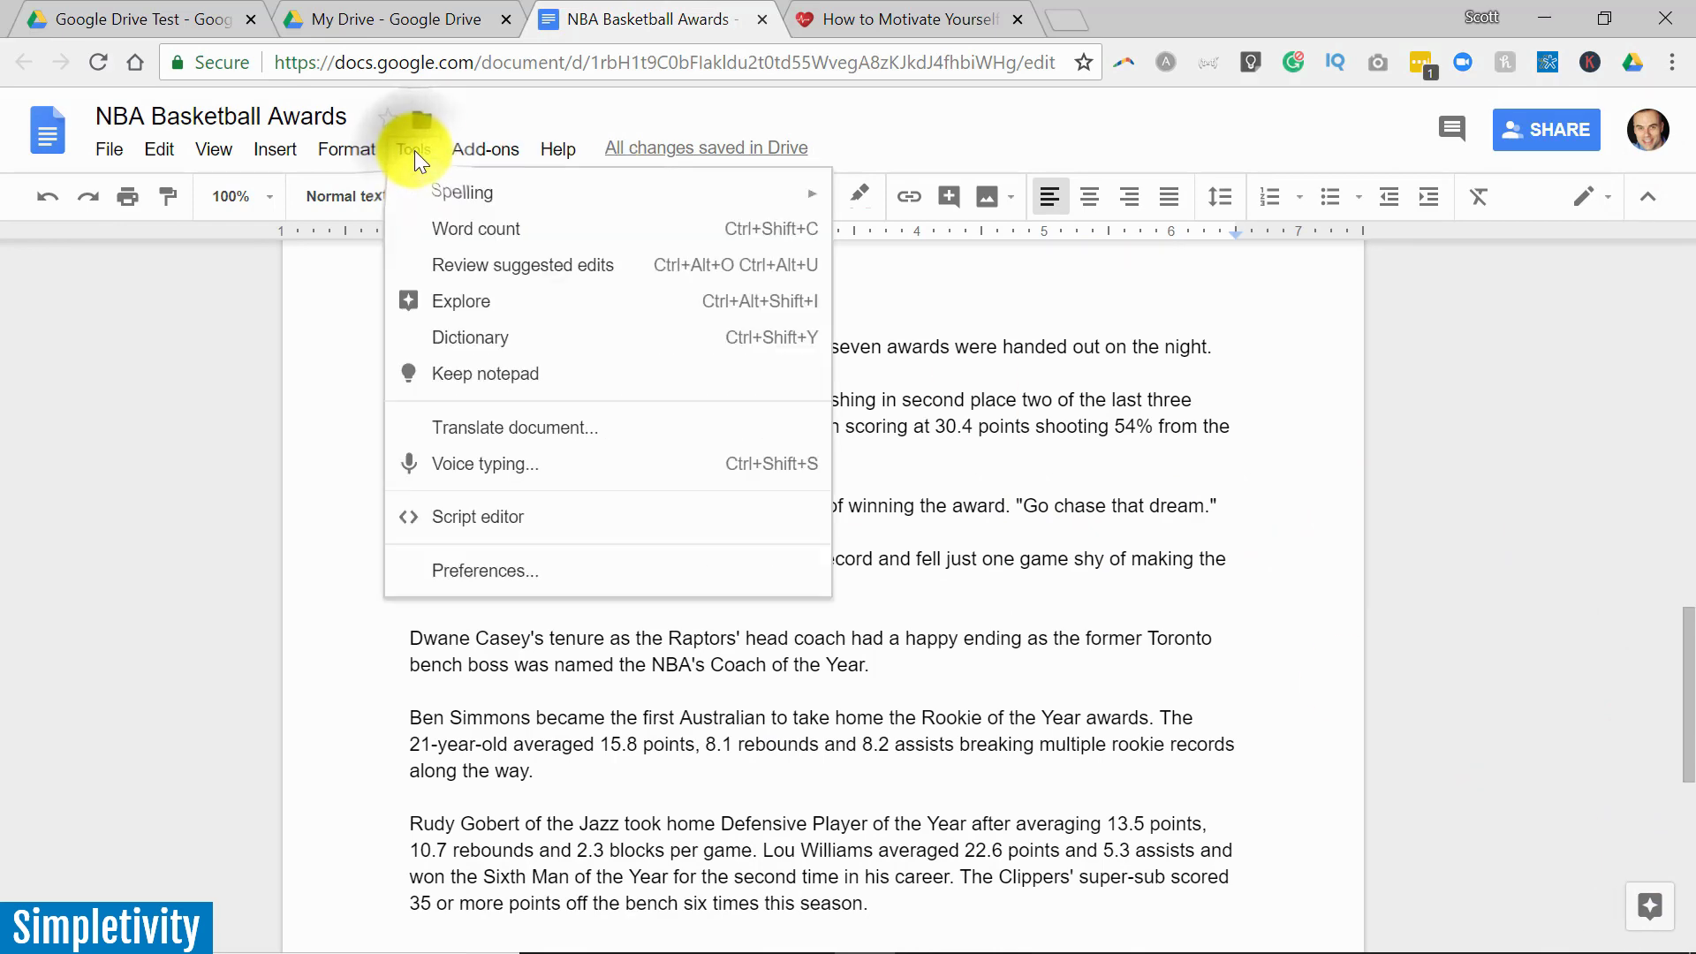
click(429, 298)
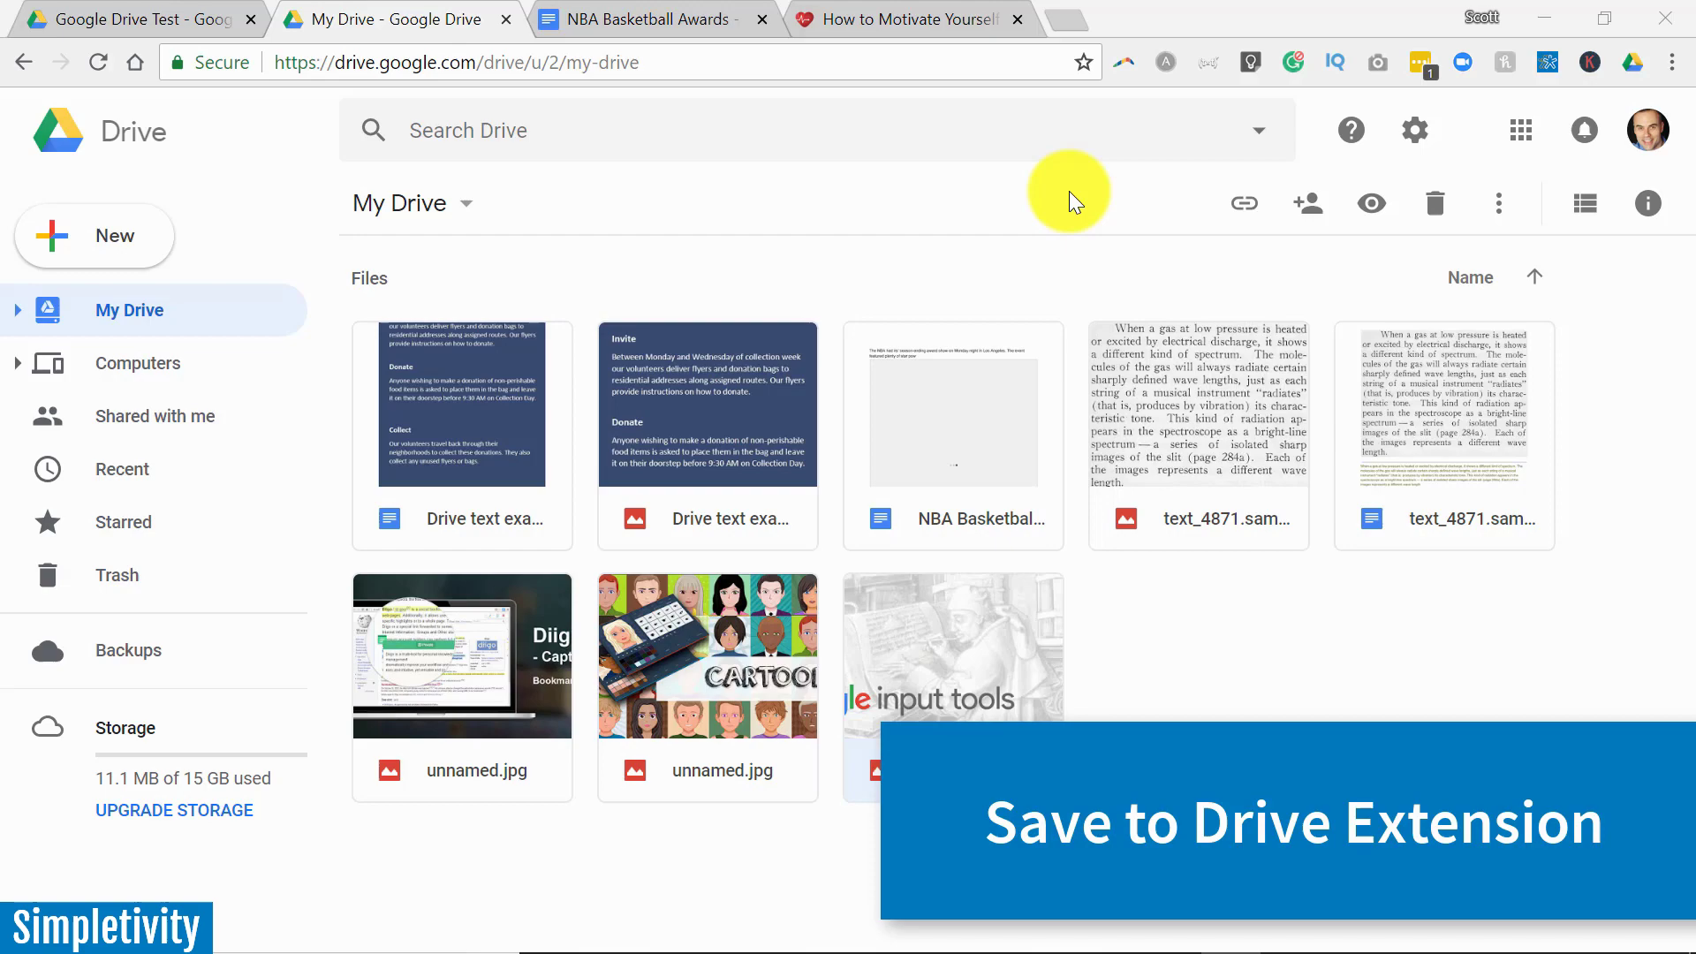
Step: Save the Lifehacker article's sunset-leap header photo to Google Drive from its context menu
click(924, 14)
scroll(1400, 450, down, 20)
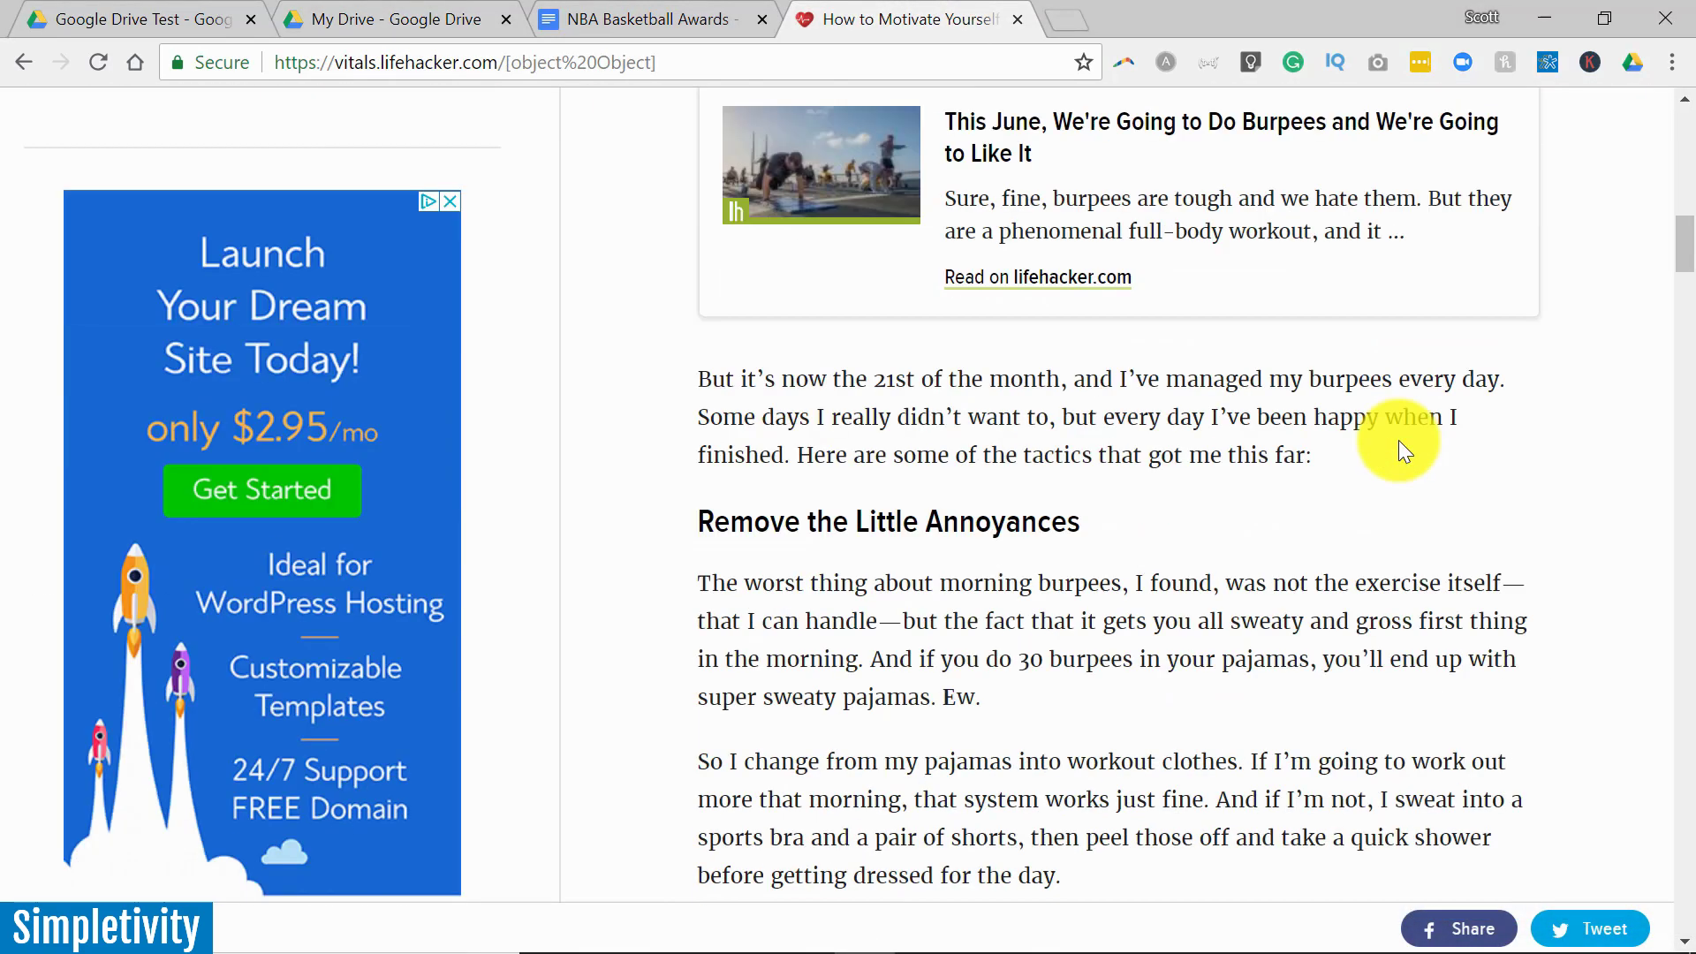
scroll(1399, 442, up, 20)
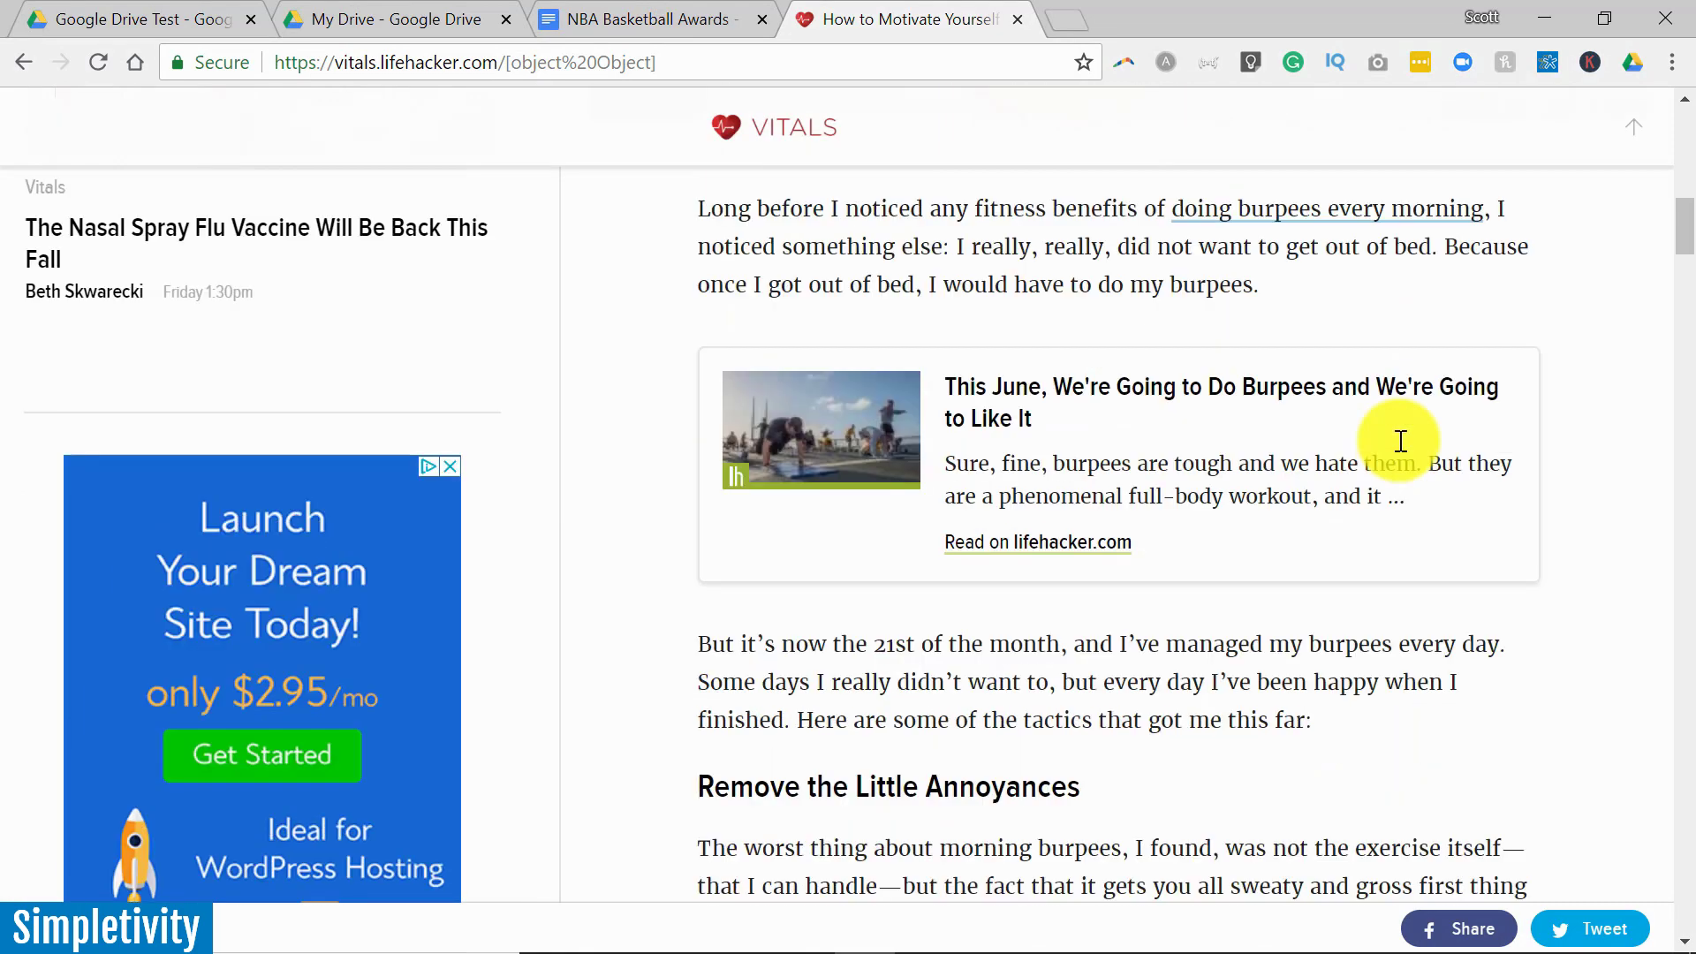
scroll(1400, 450, down, 2)
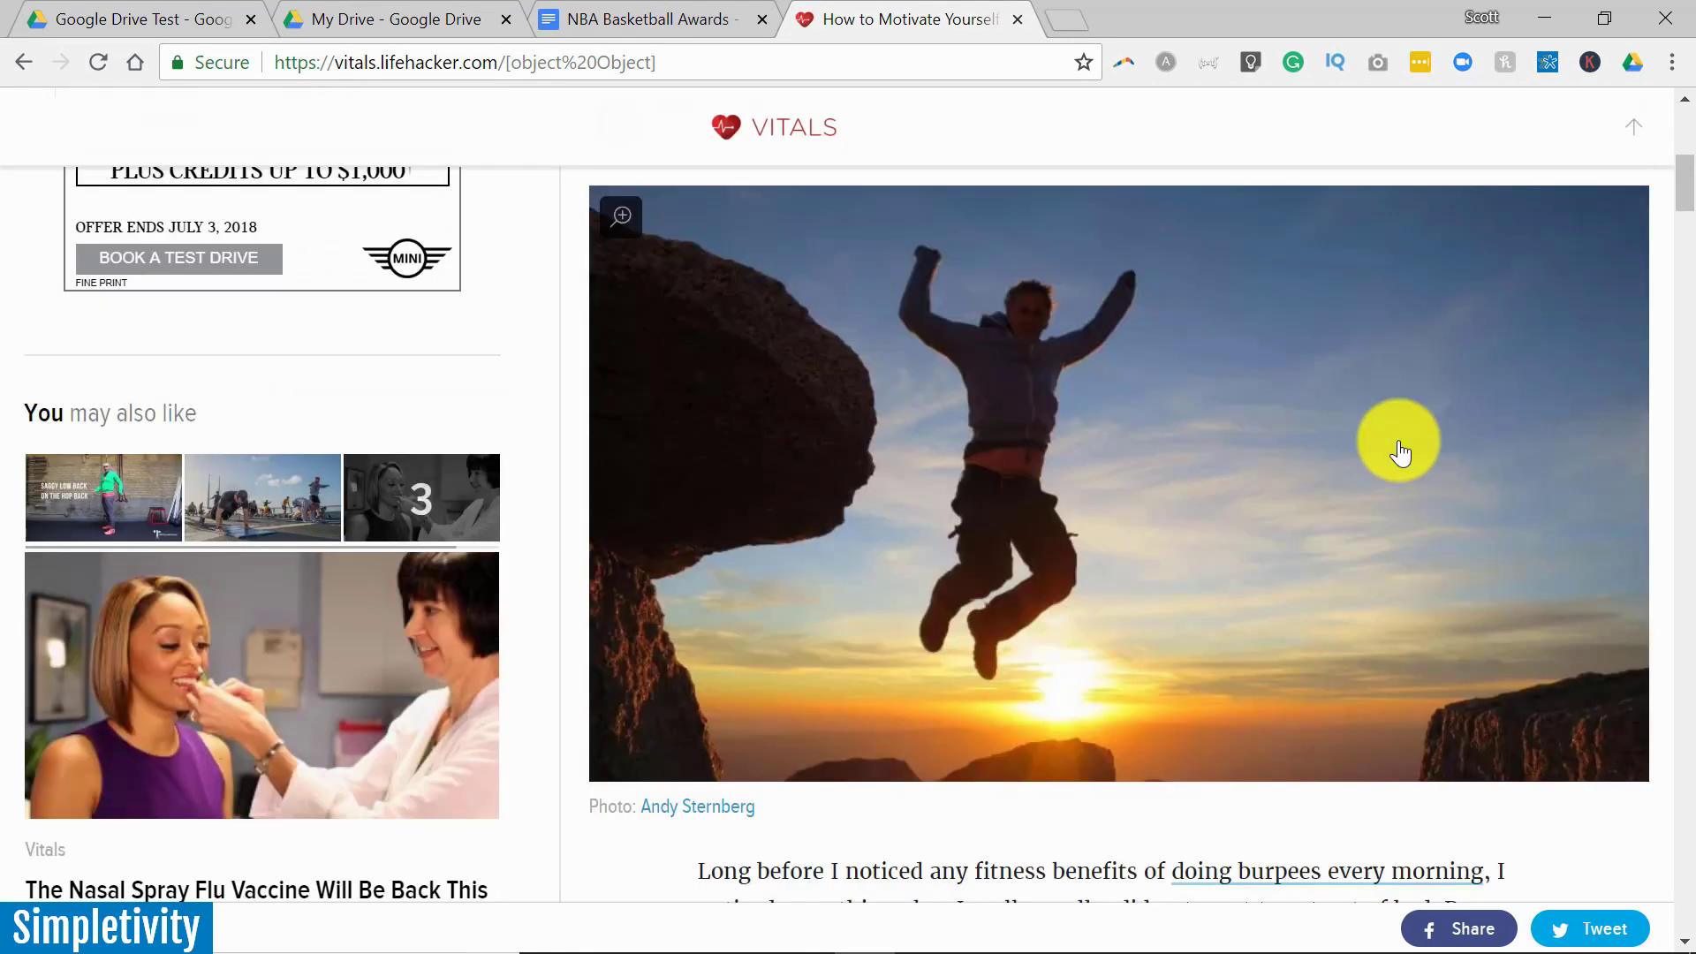
scroll(1400, 451, up, 2)
scroll(1400, 451, down, 2)
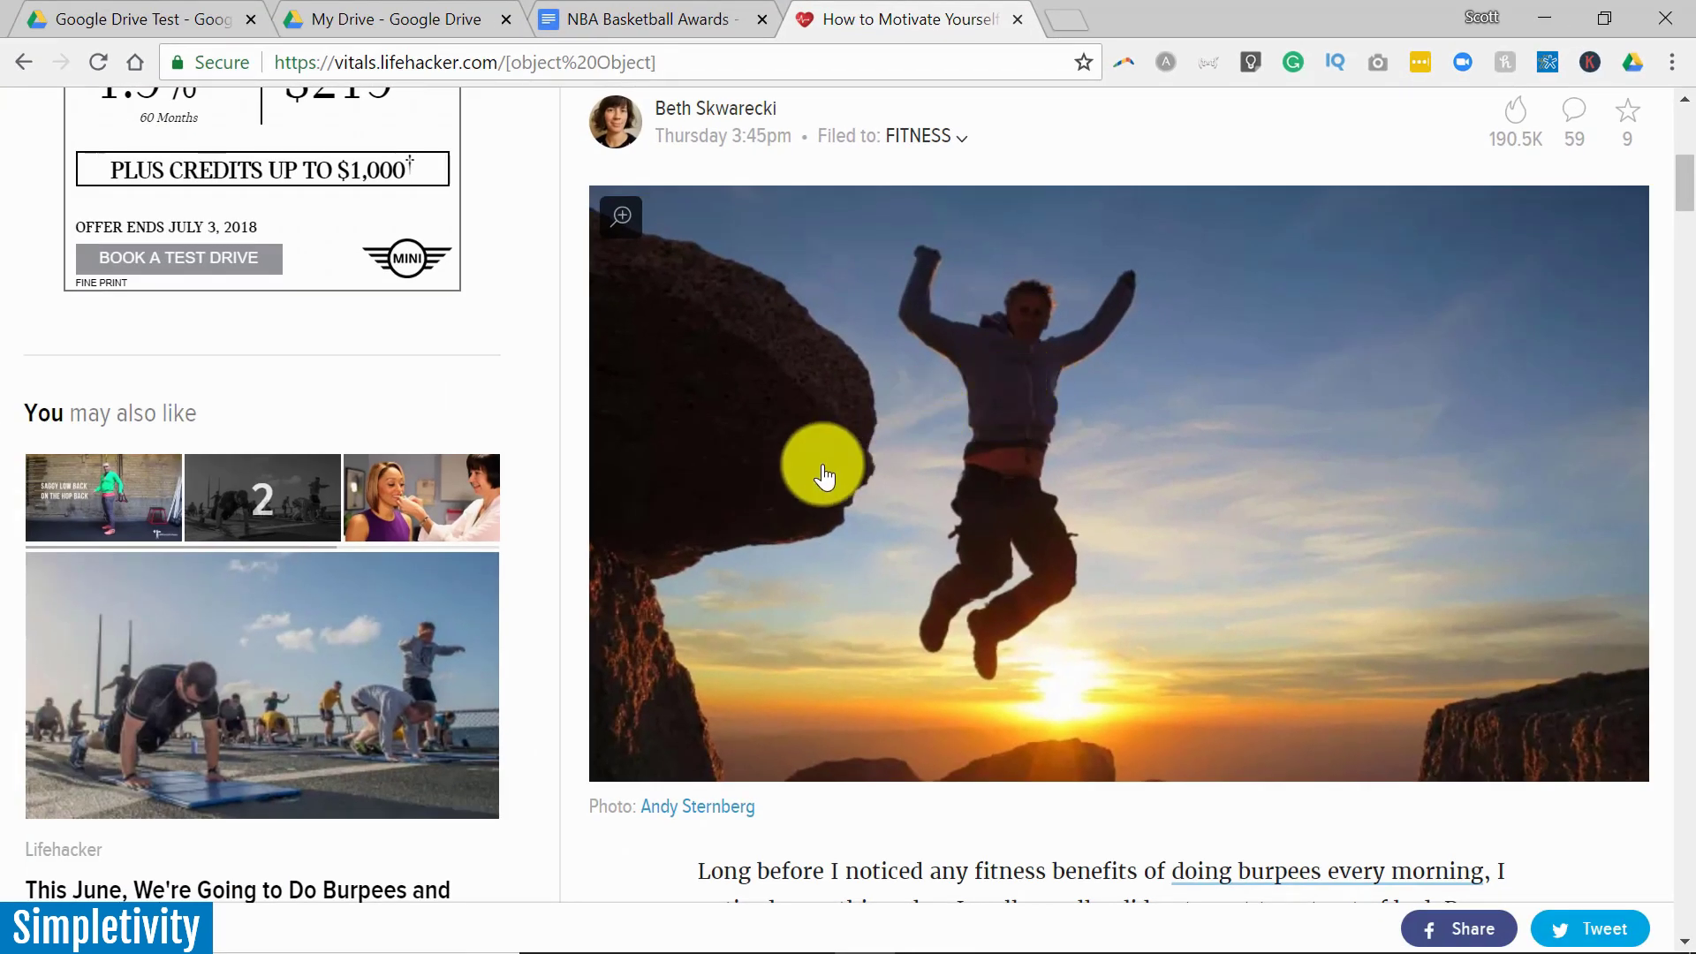
right_click(821, 466)
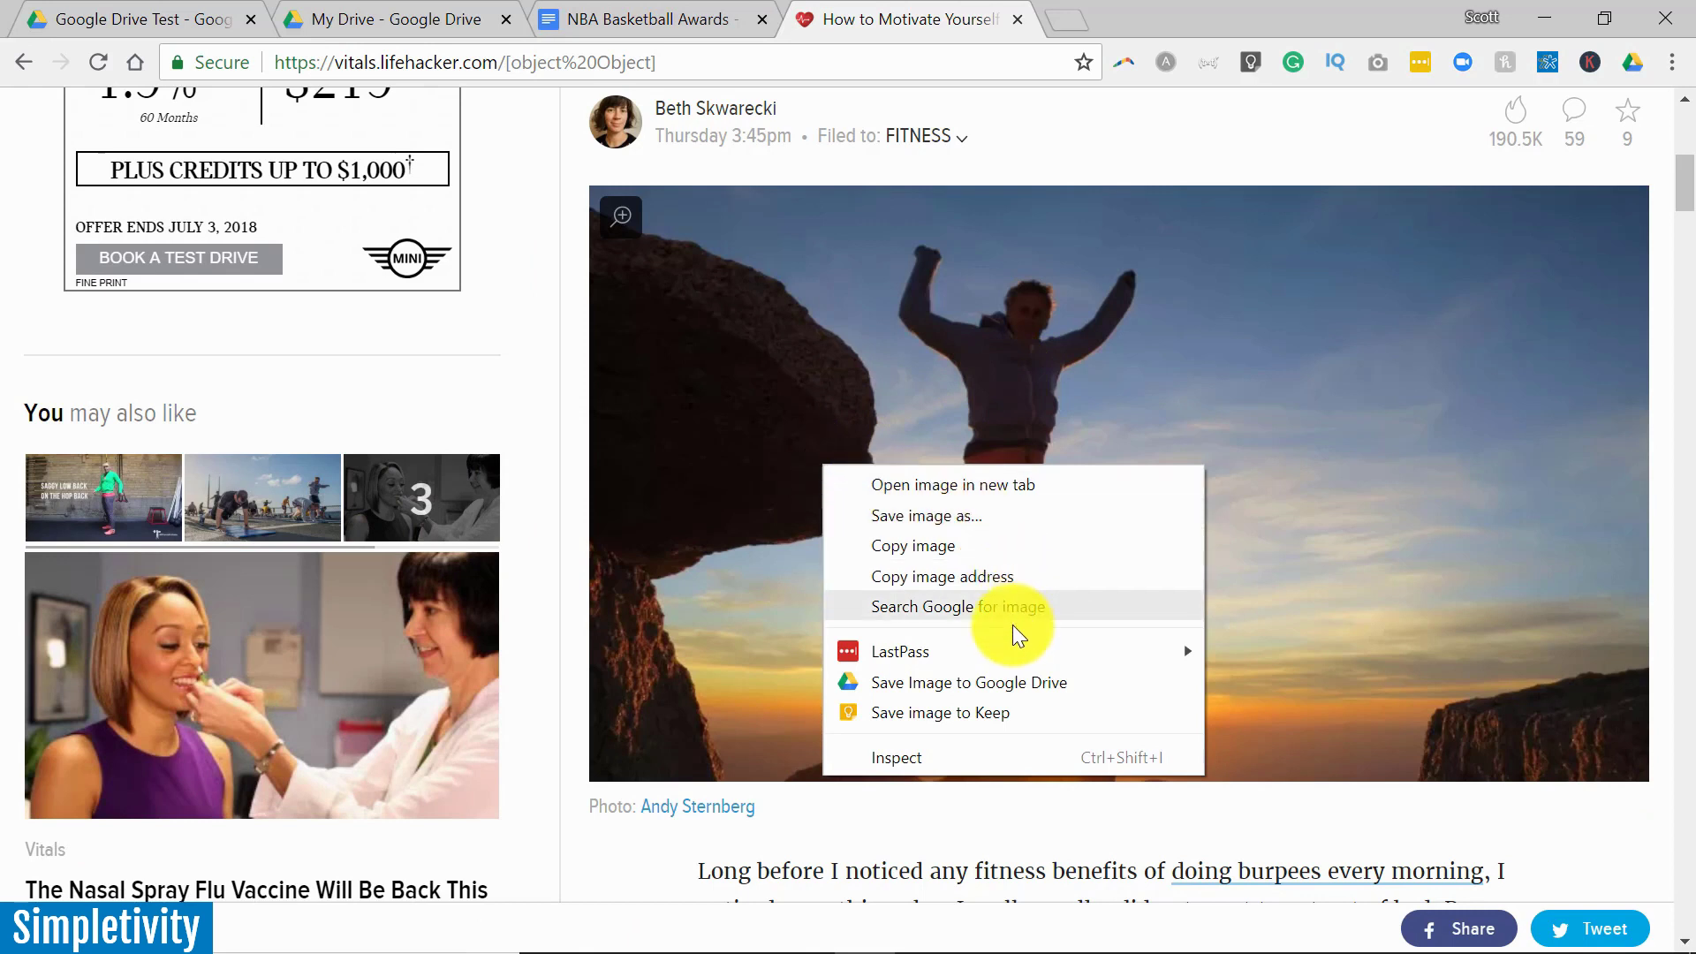
click(1098, 676)
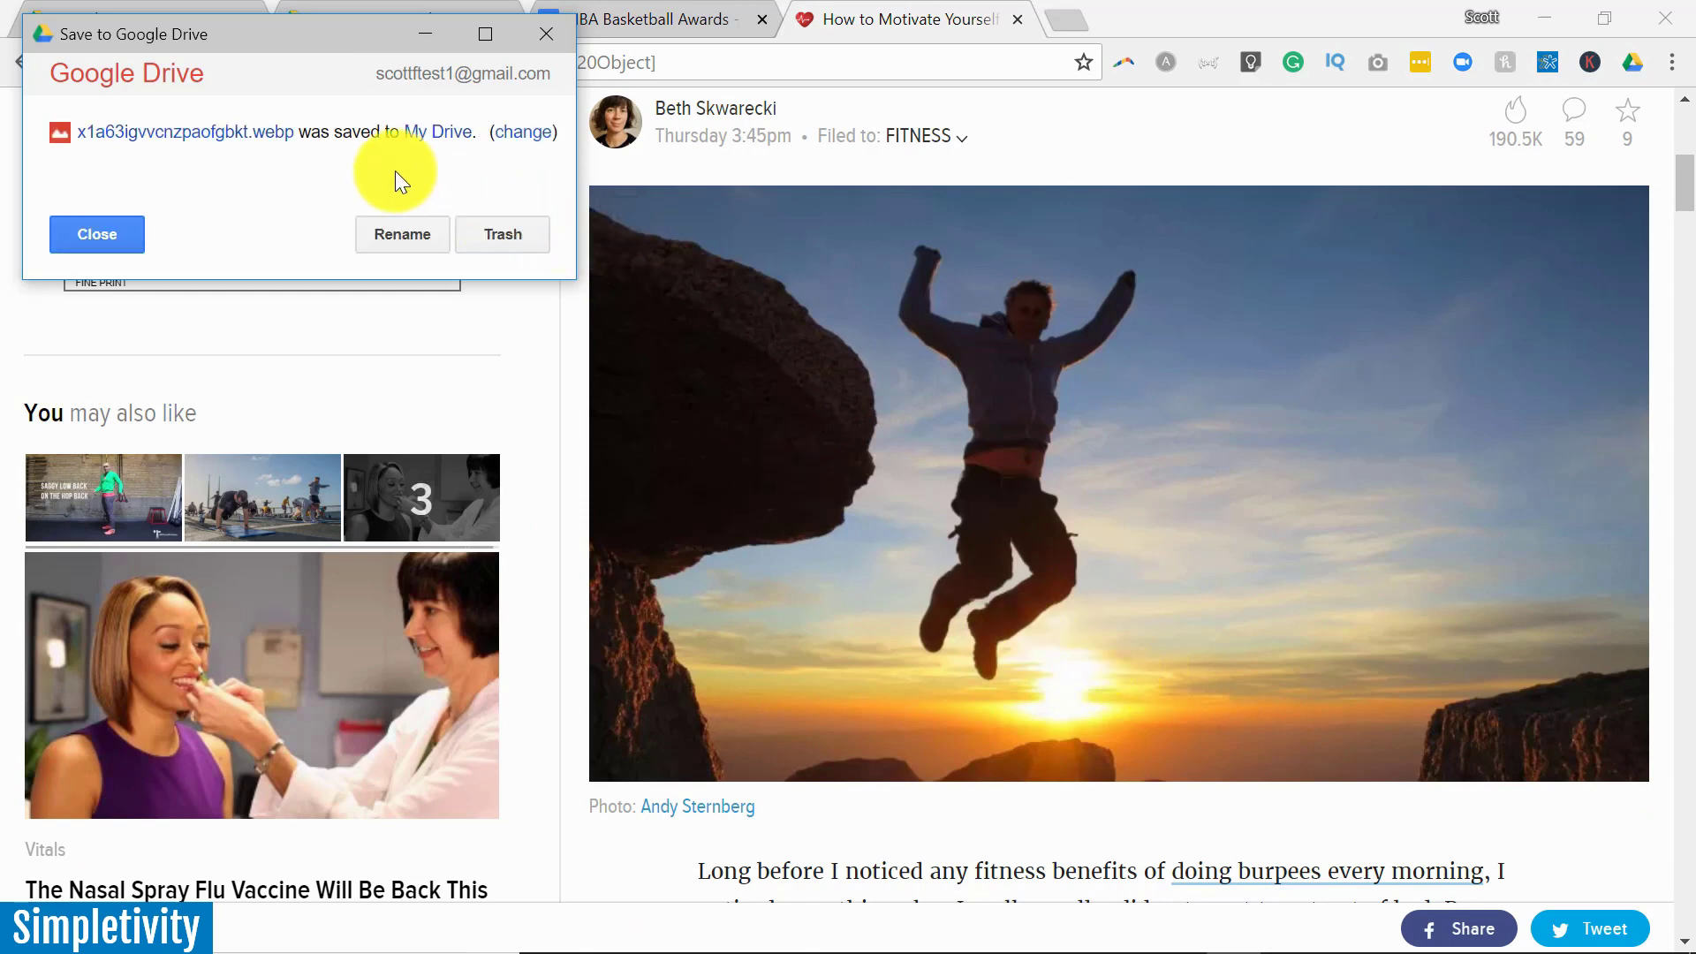
Step: Preview the newly saved sunset photo in My Drive, then return to the Lifehacker article
click(92, 232)
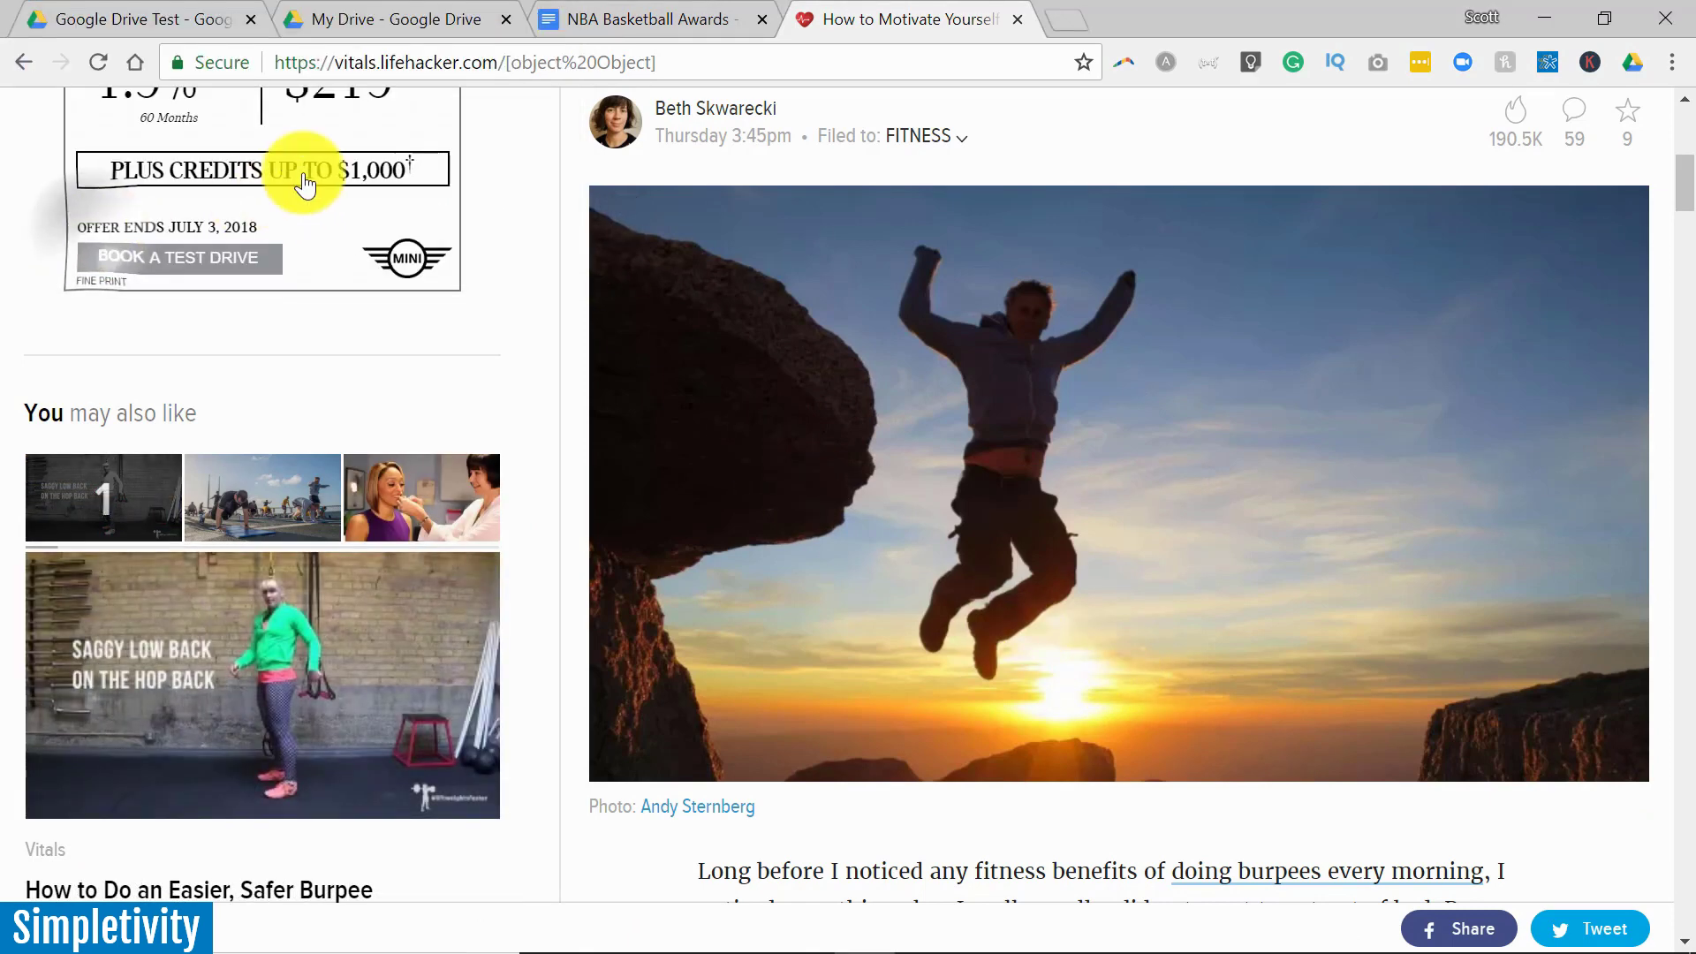
click(428, 18)
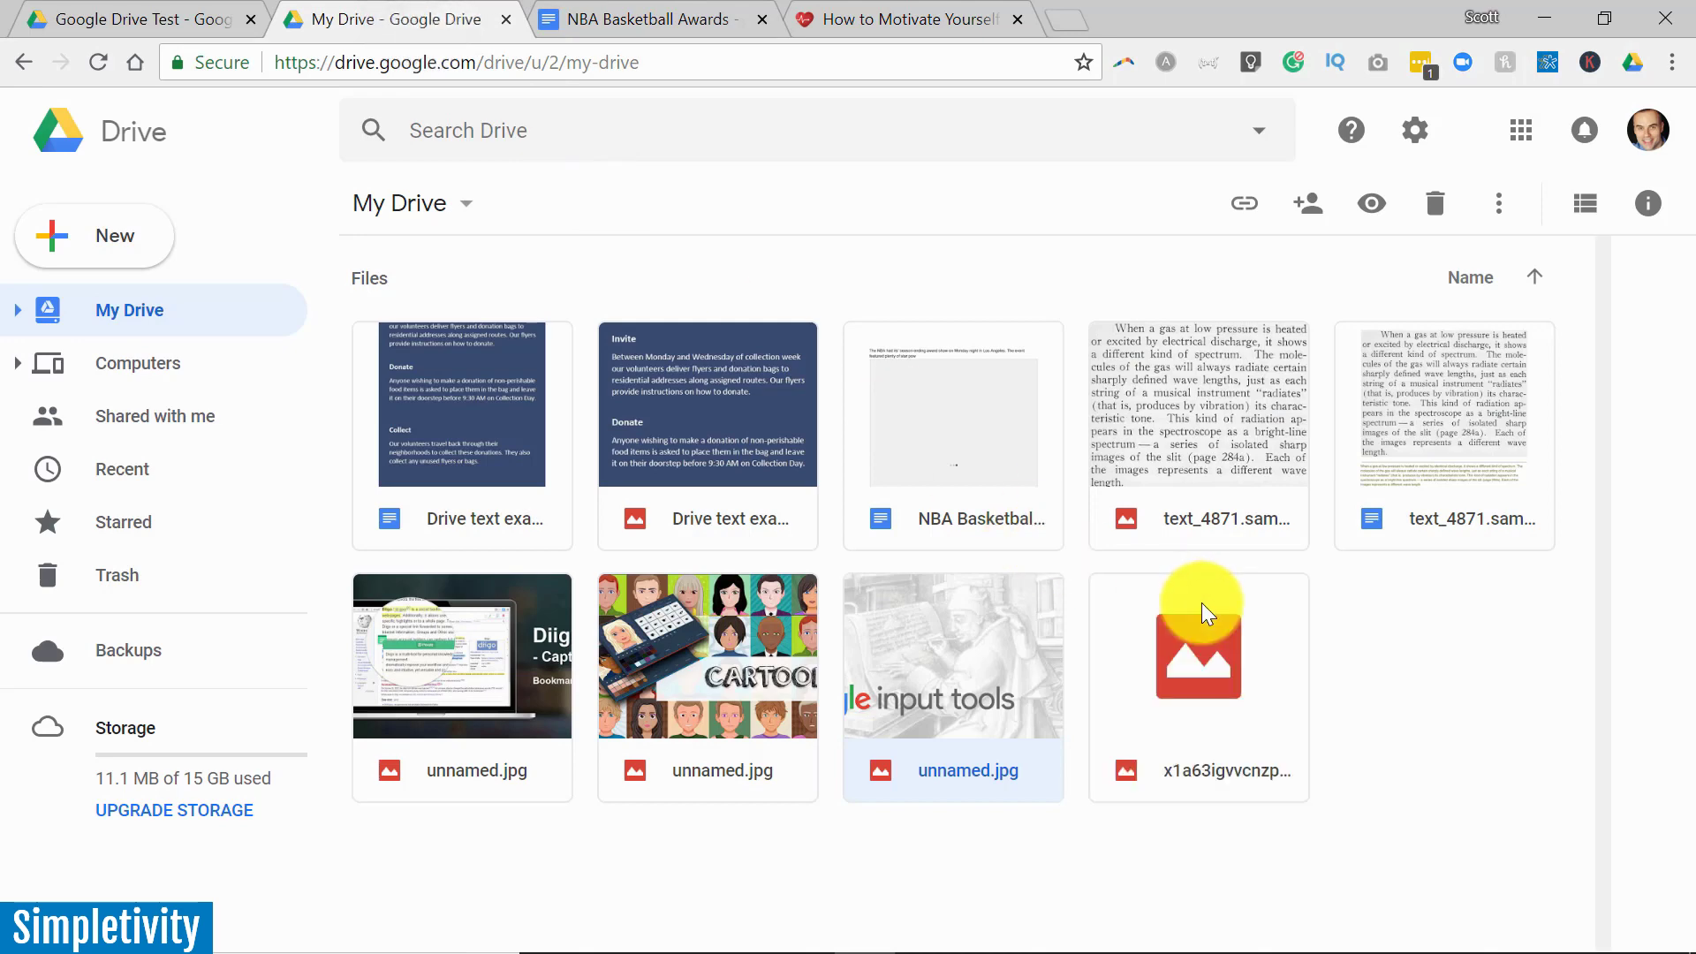
double_click(1226, 679)
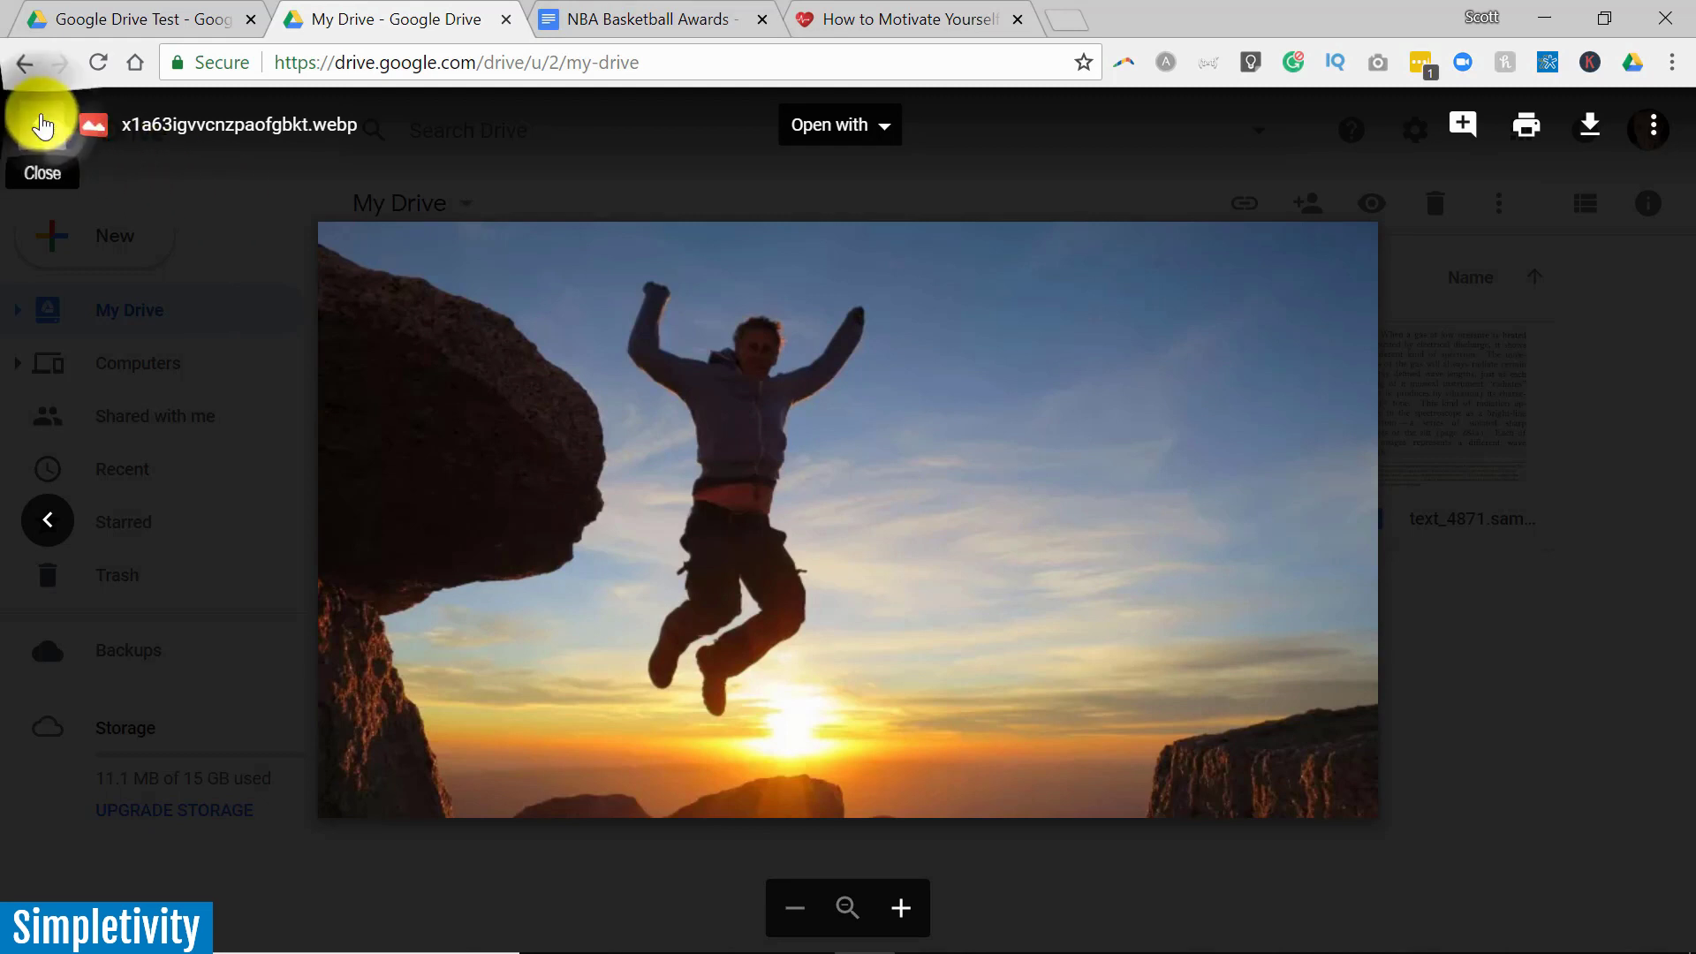
click(41, 127)
click(884, 23)
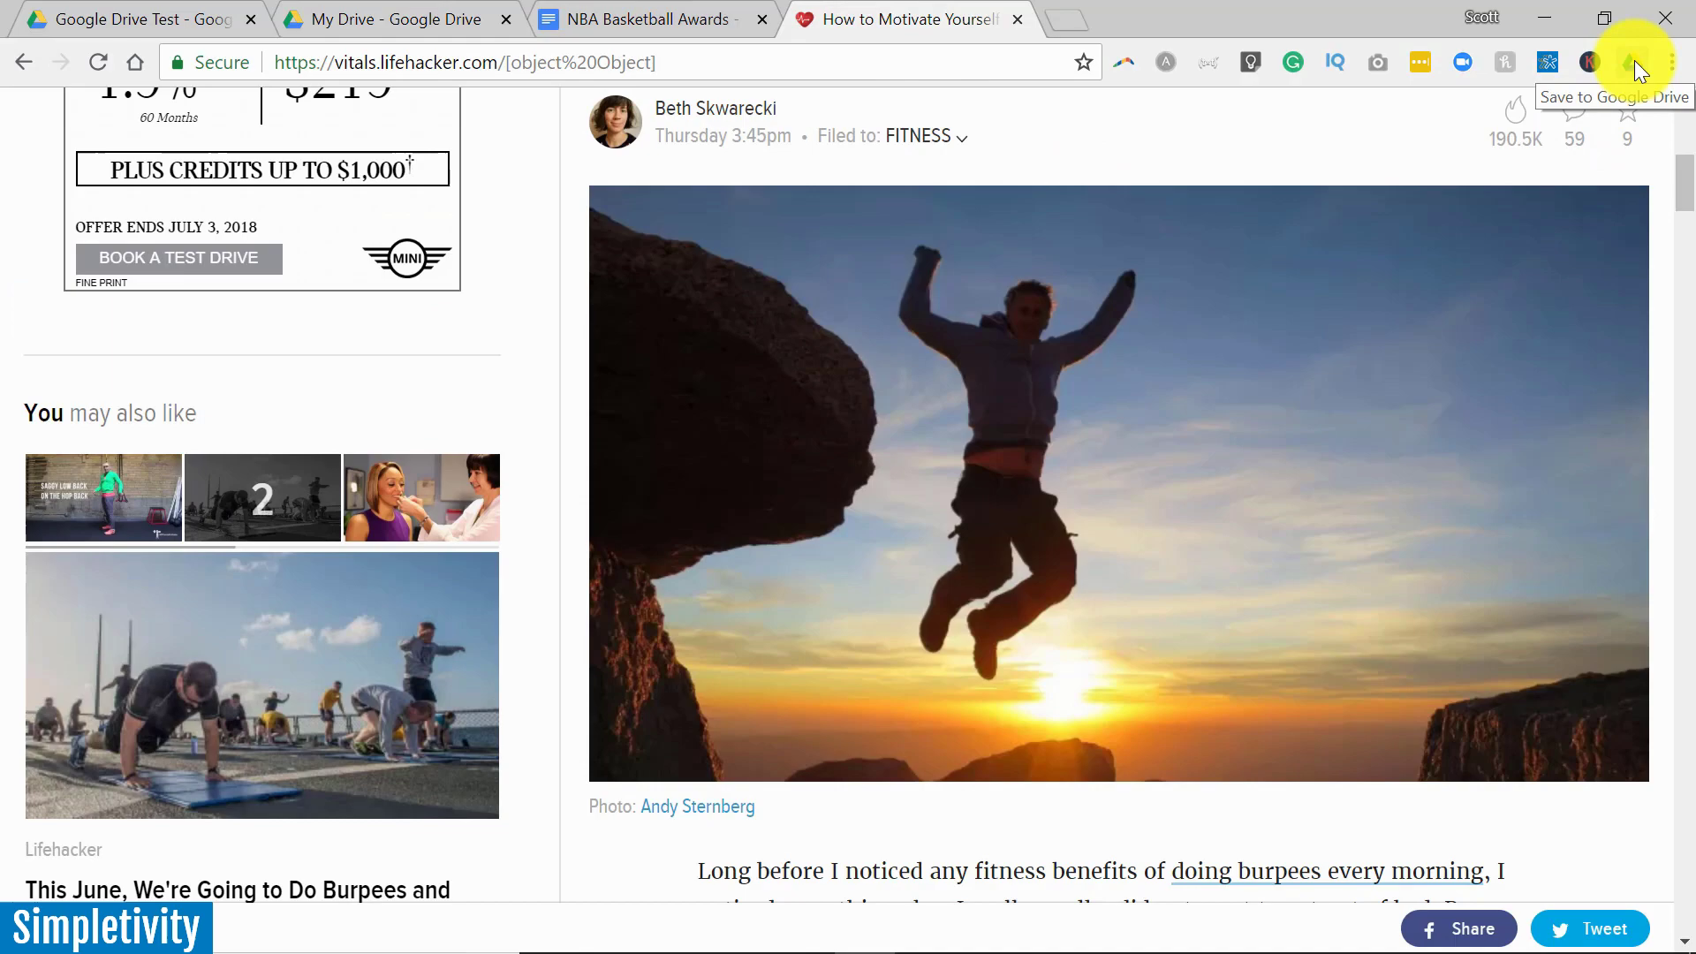
Step: Scroll down the article to the burpee chart and back up to the title
scroll(1390, 409, up, 8)
scroll(1107, 514, down, 12)
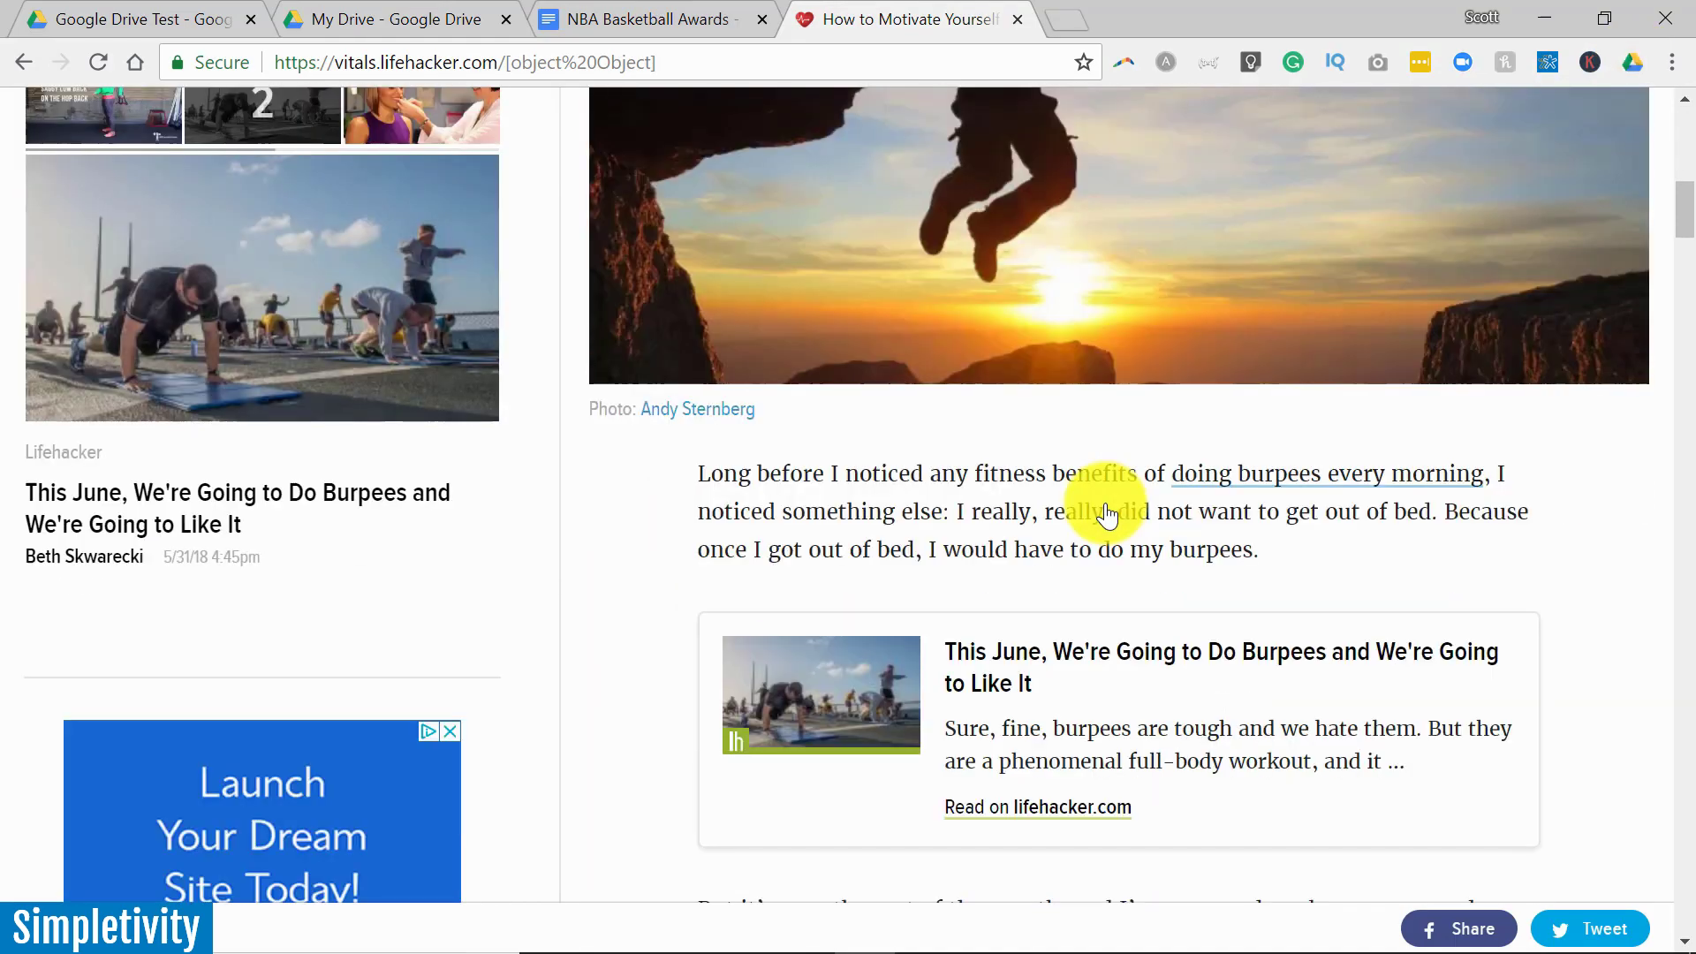
scroll(1107, 514, down, 20)
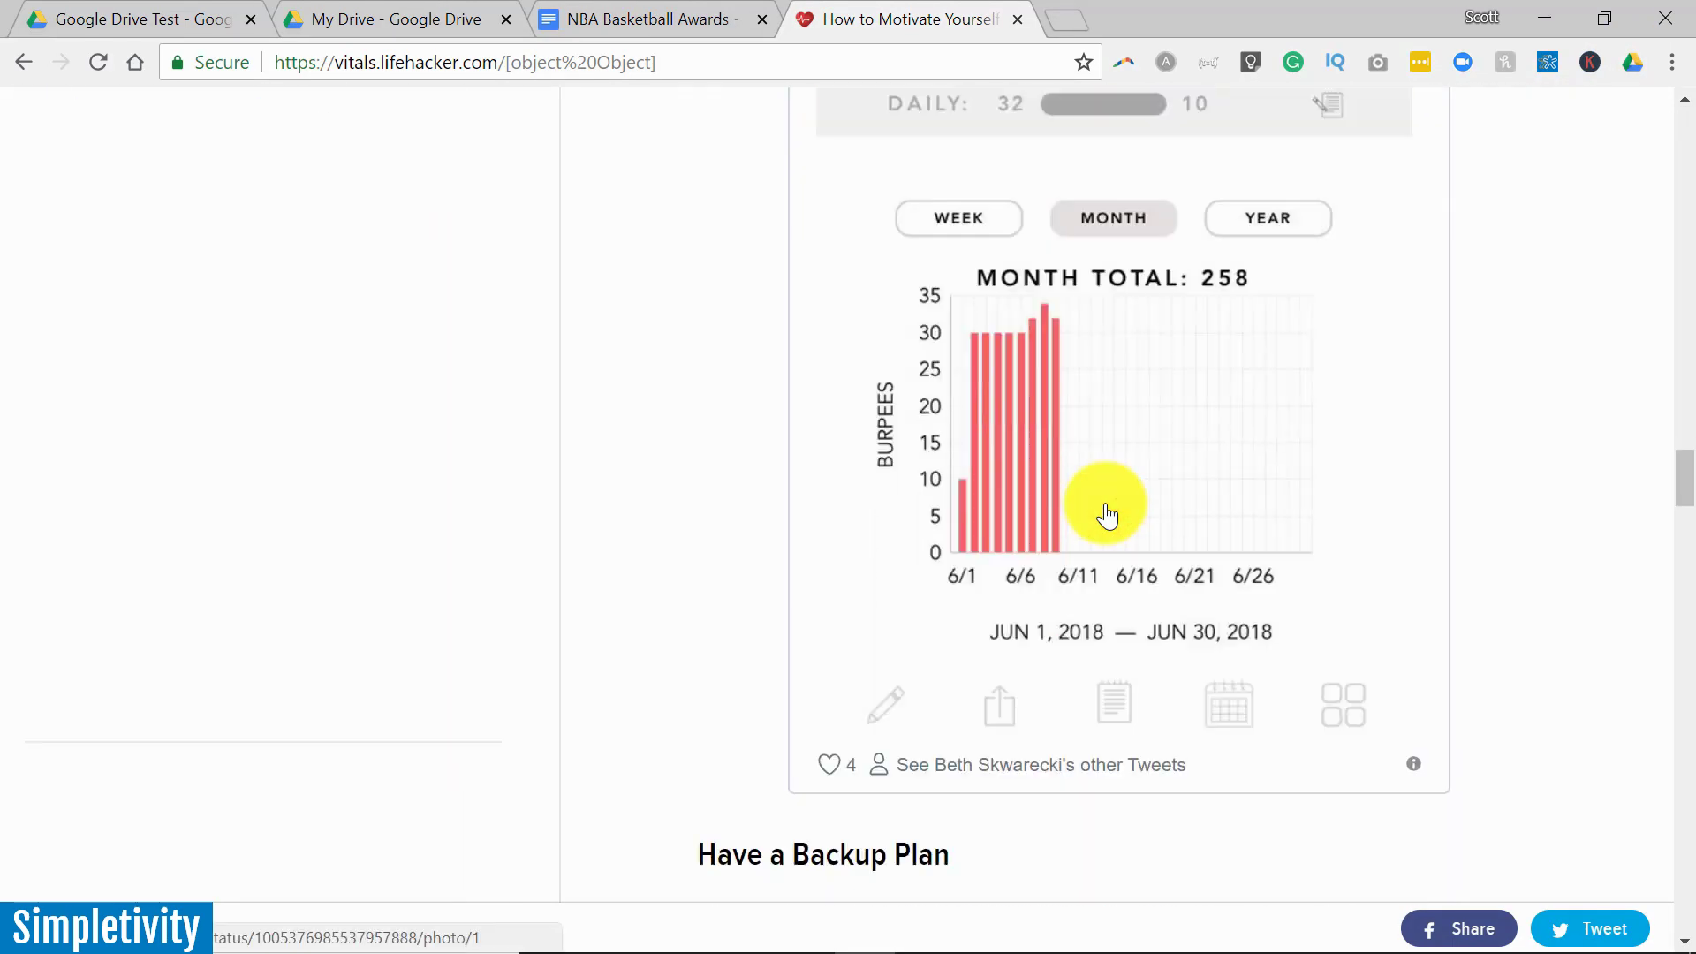
scroll(1106, 514, up, 20)
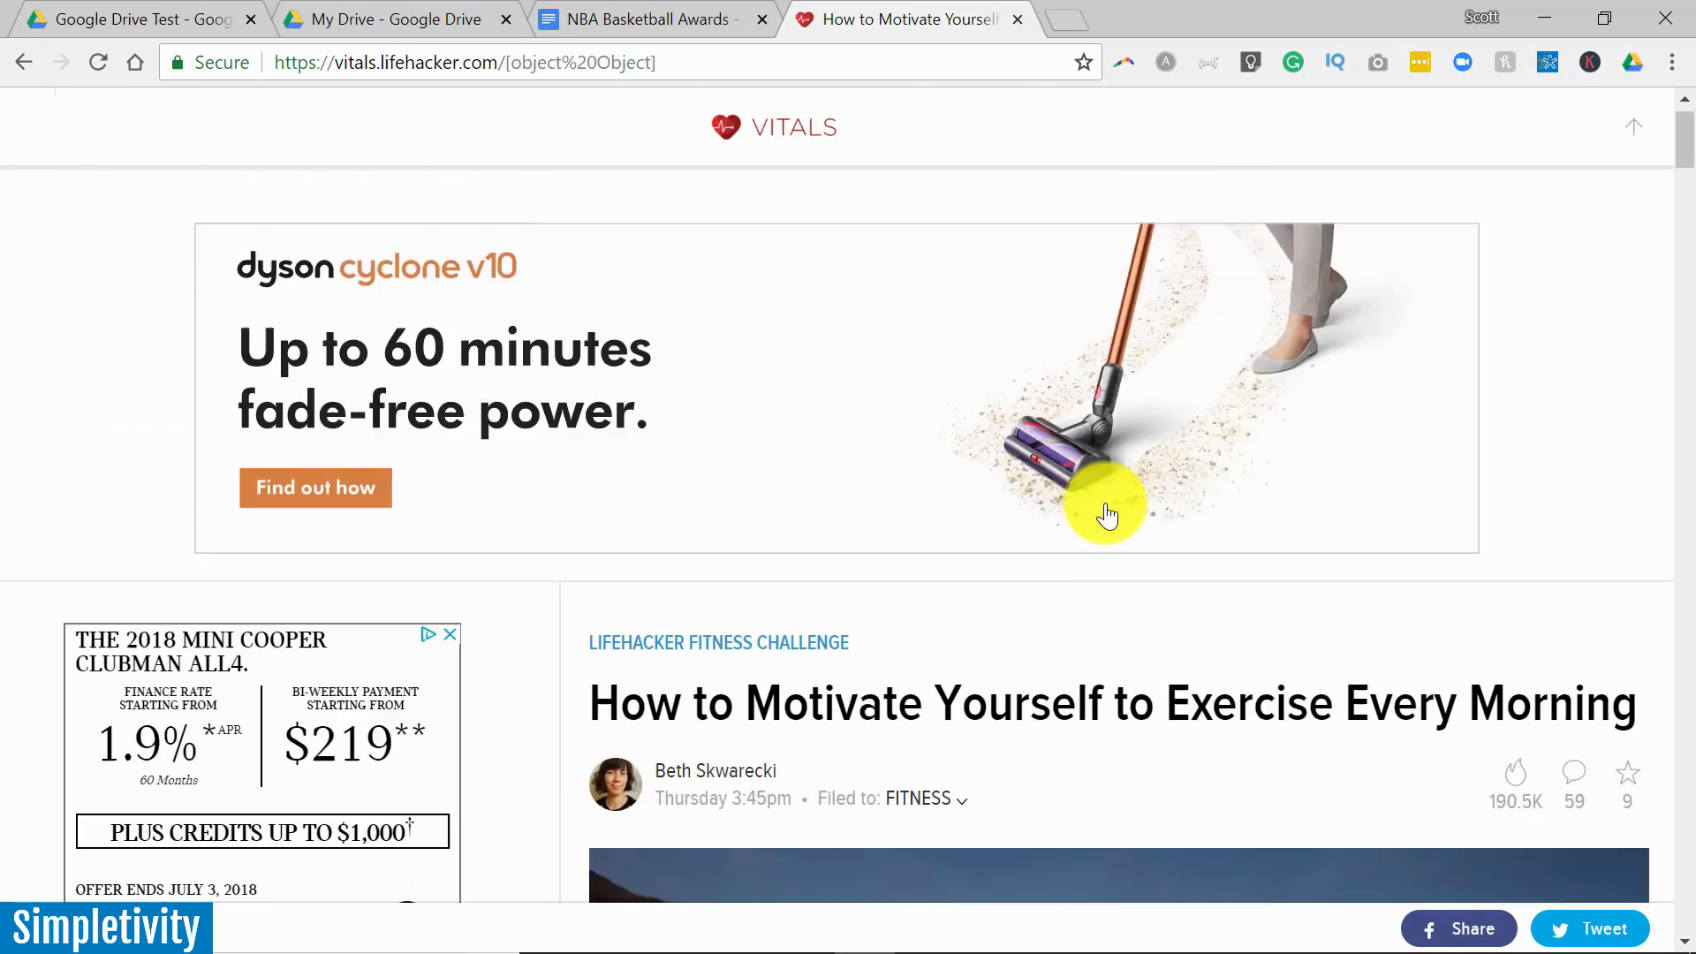
scroll(1104, 511, down, 5)
scroll(1360, 439, up, 4)
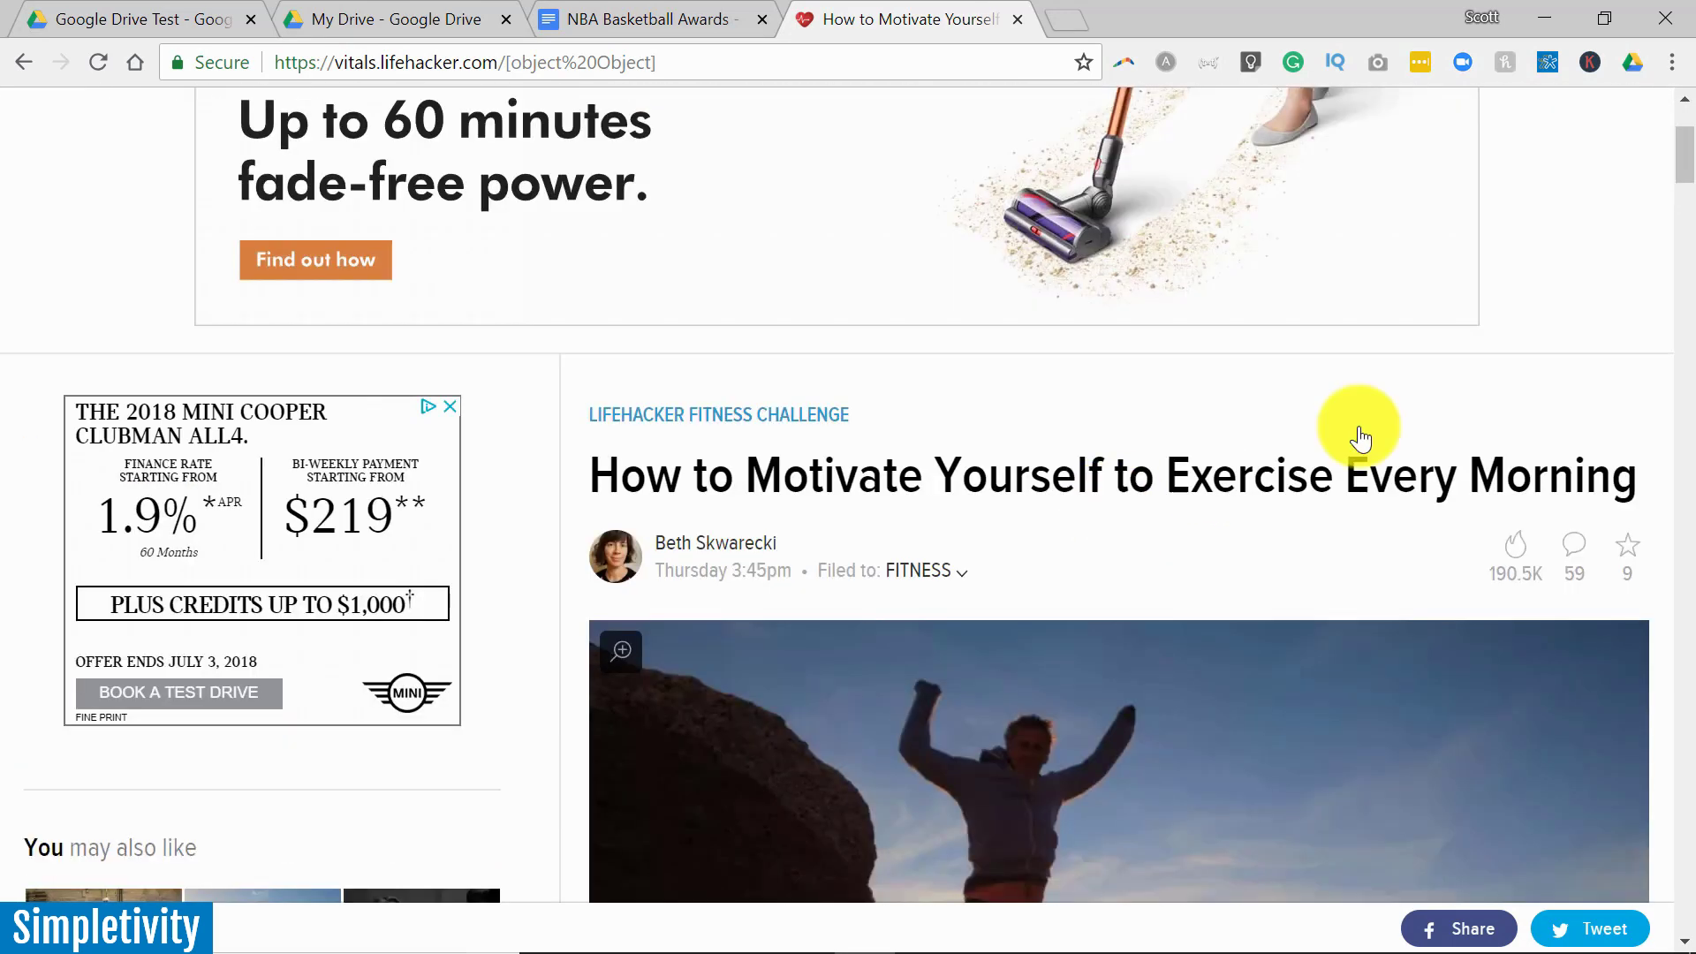
Step: Save the full exercise article page to My Drive as a PNG, then return to My Drive
click(1632, 62)
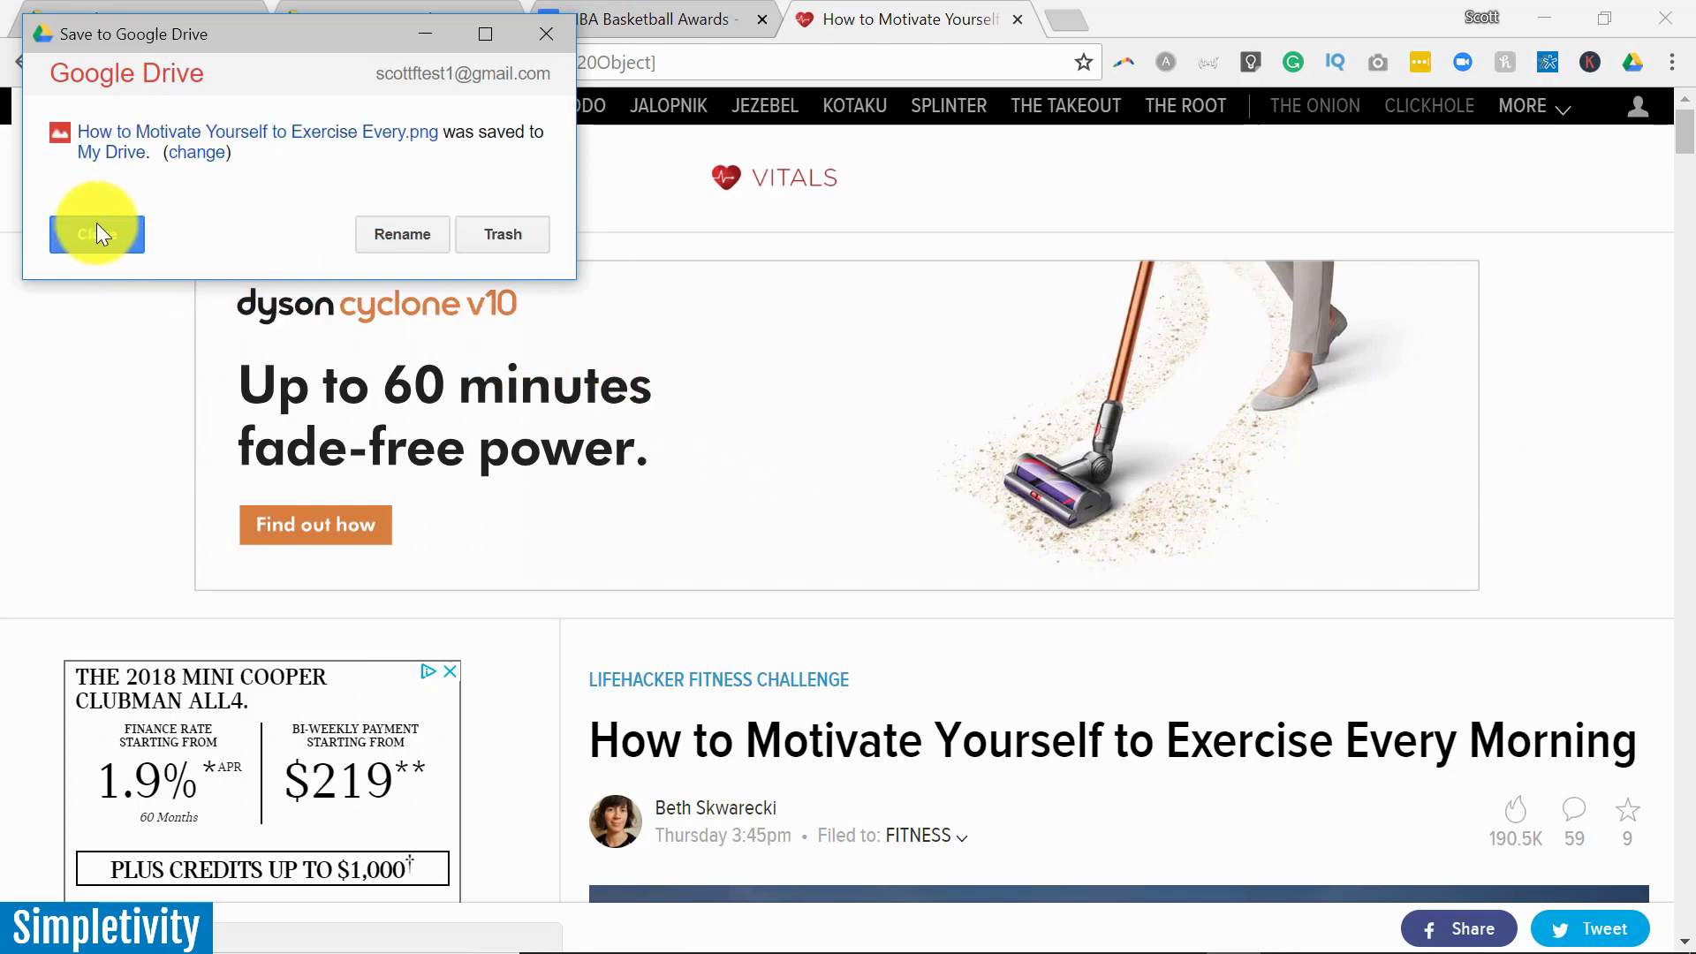
click(97, 225)
click(415, 18)
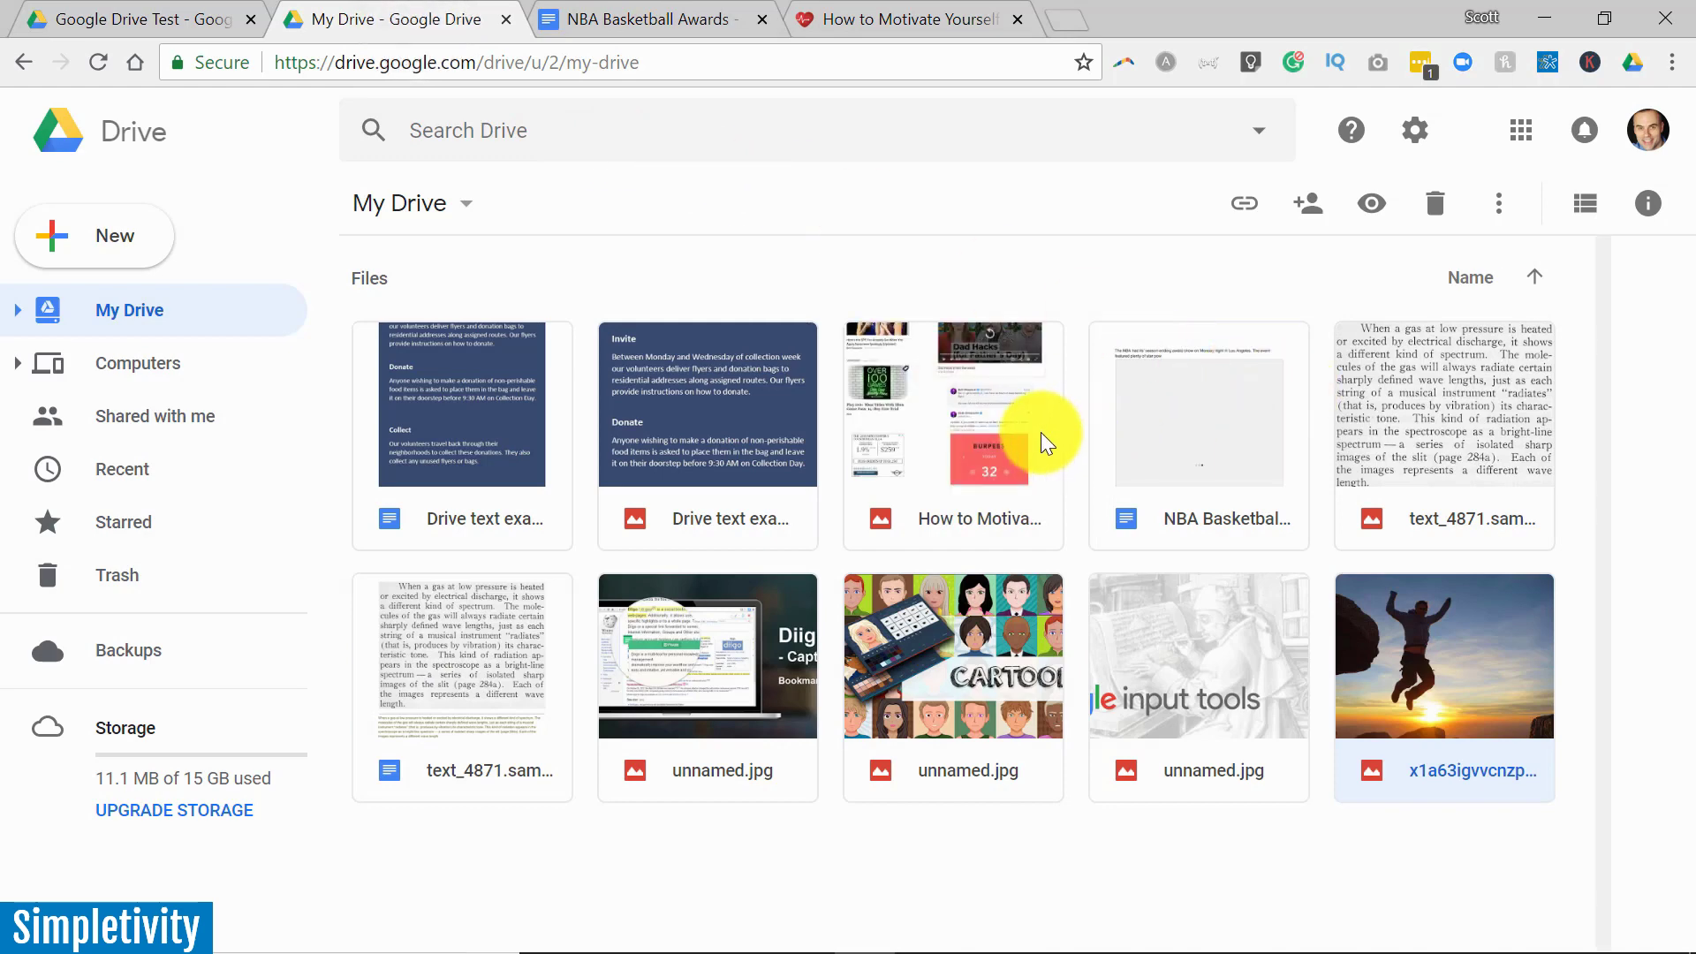
Step: Preview 'How to Motivate Yourself to Exercise Every.png' and zoom in four times until readable
double_click(941, 404)
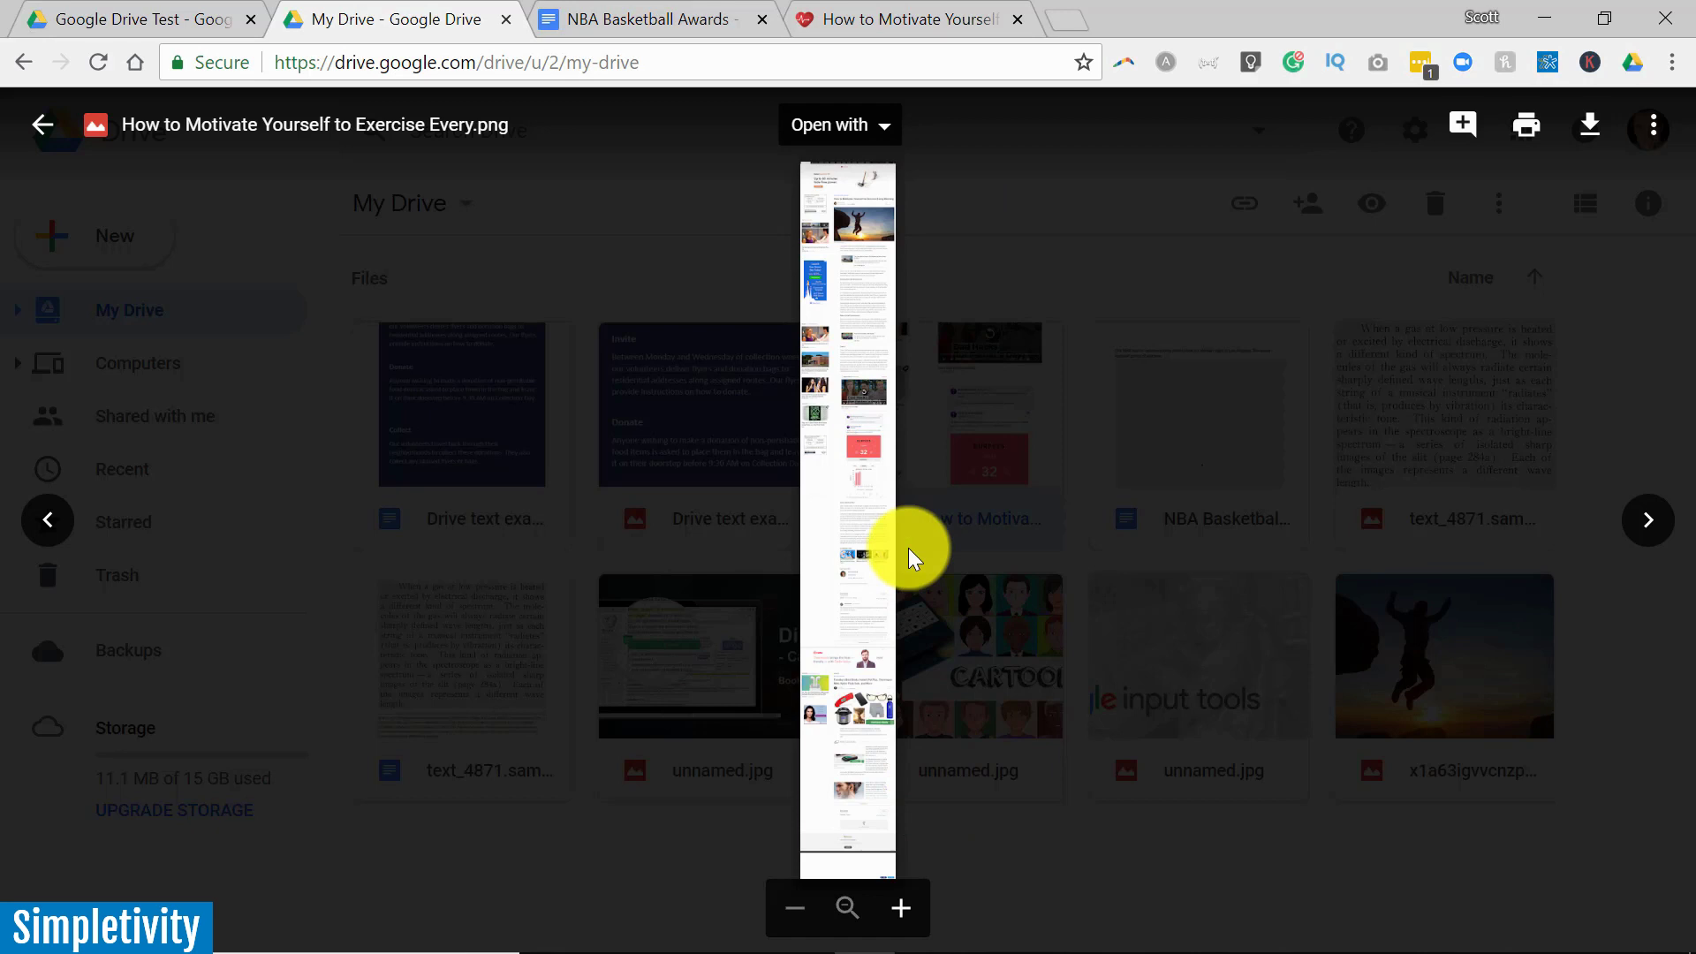
click(910, 919)
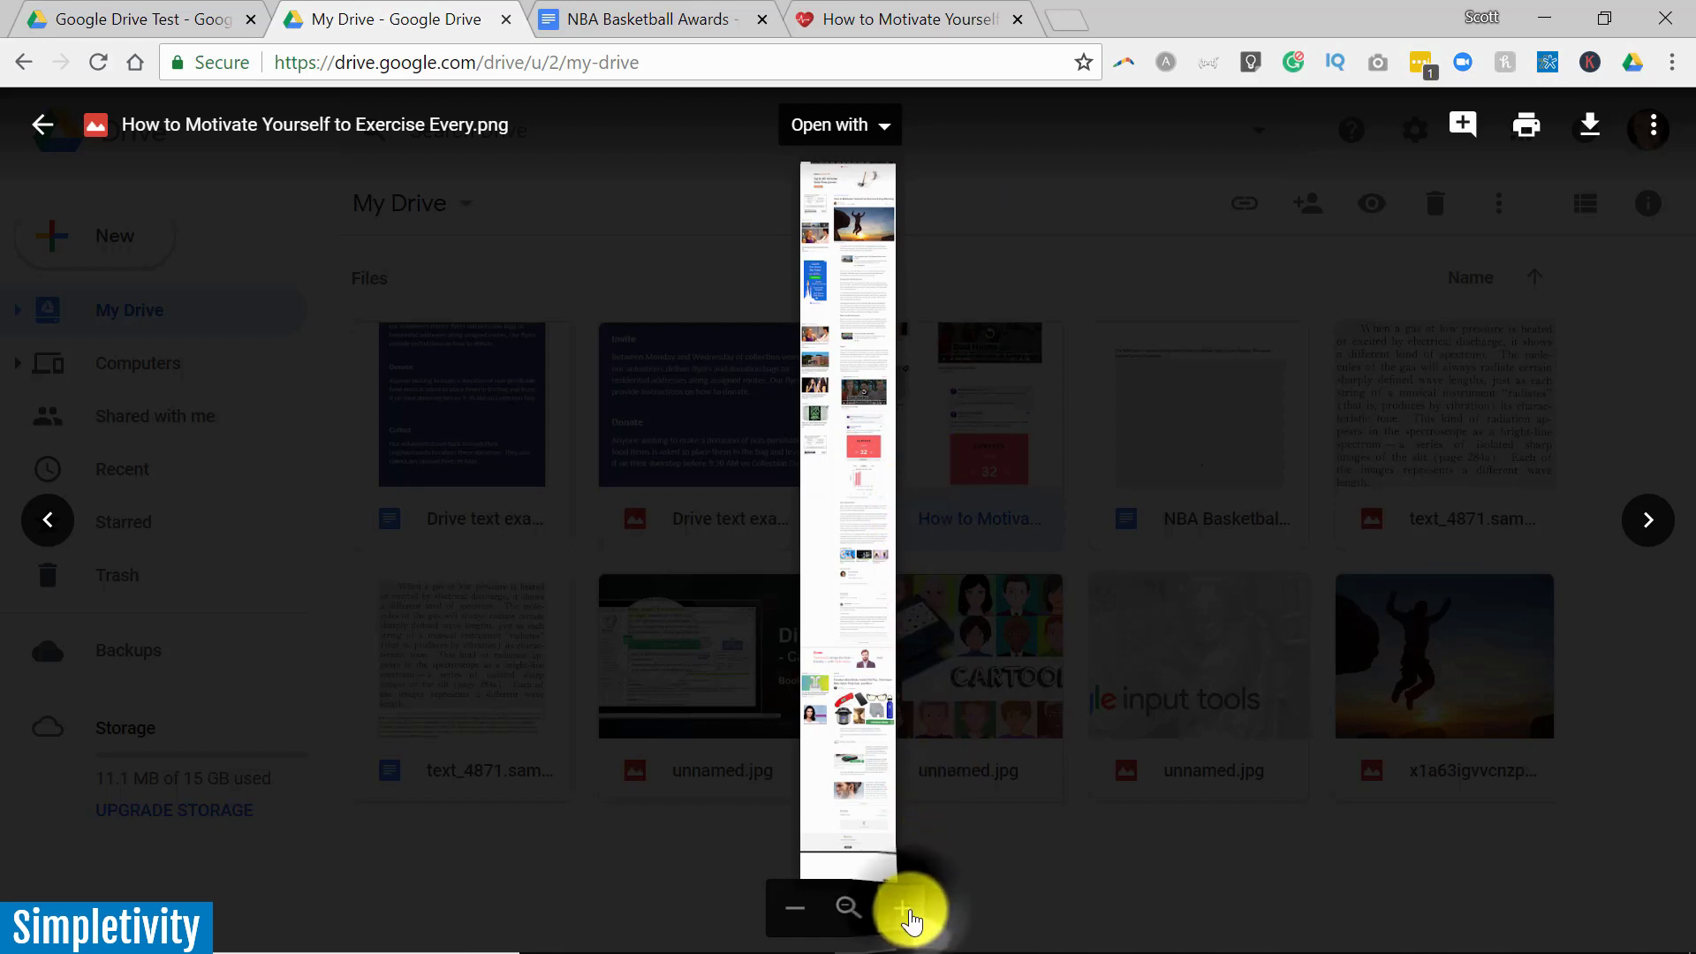
click(911, 920)
click(913, 921)
click(912, 919)
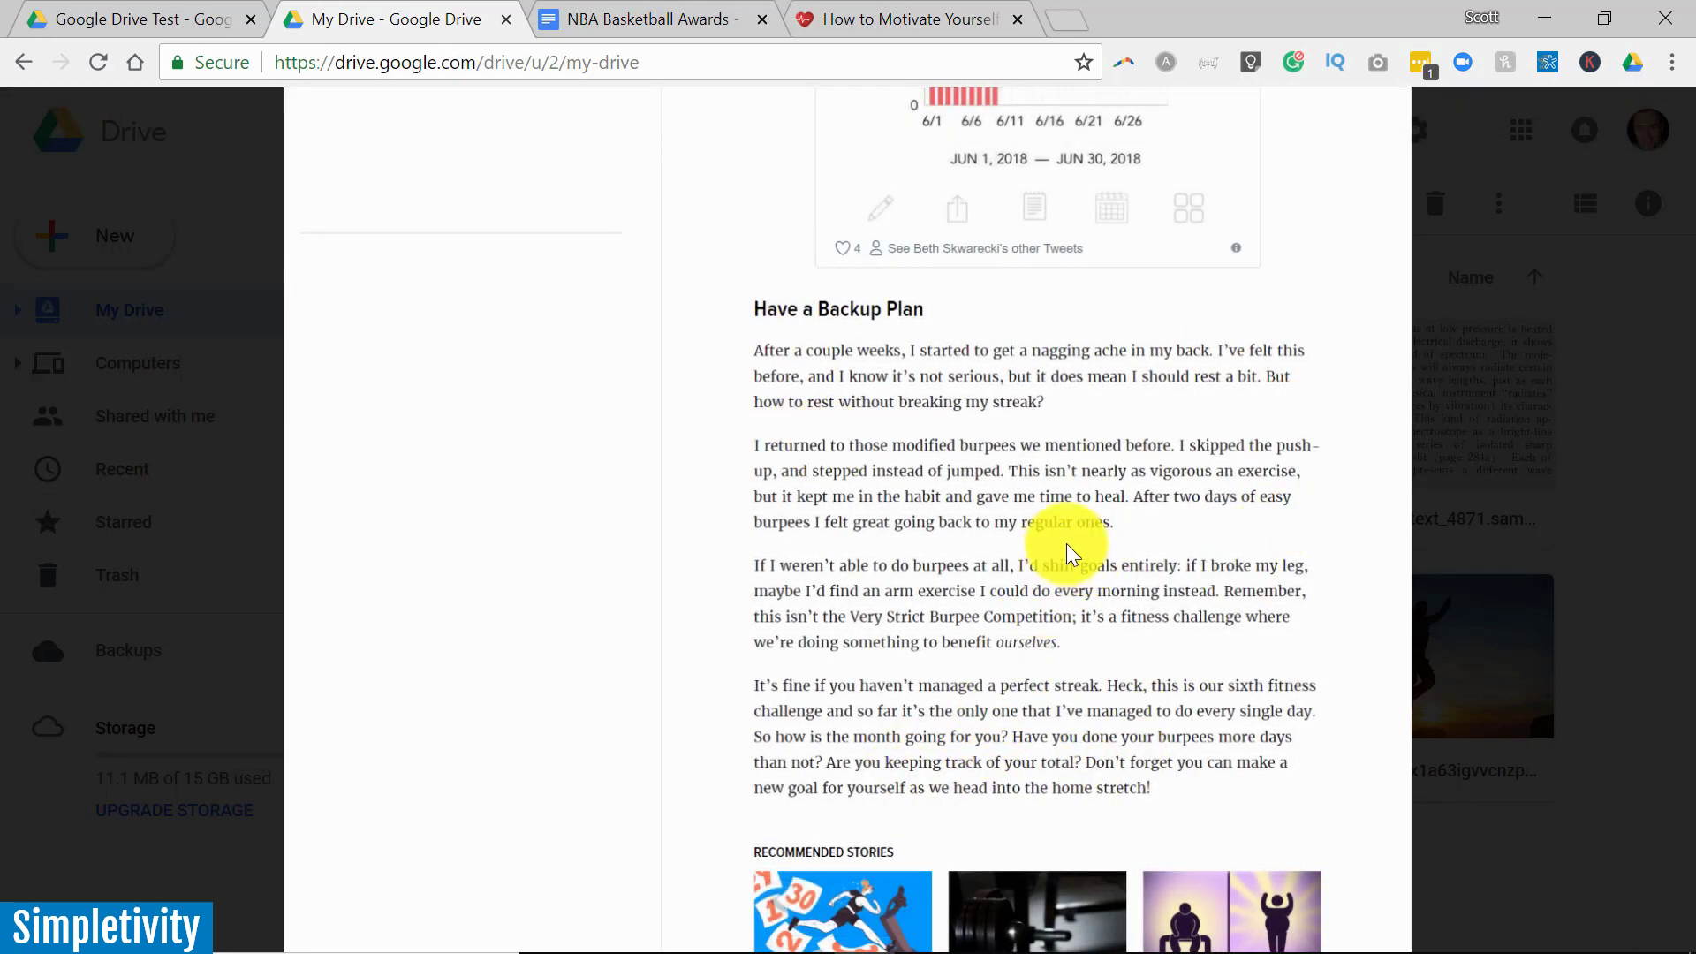
scroll(1068, 552, down, 5)
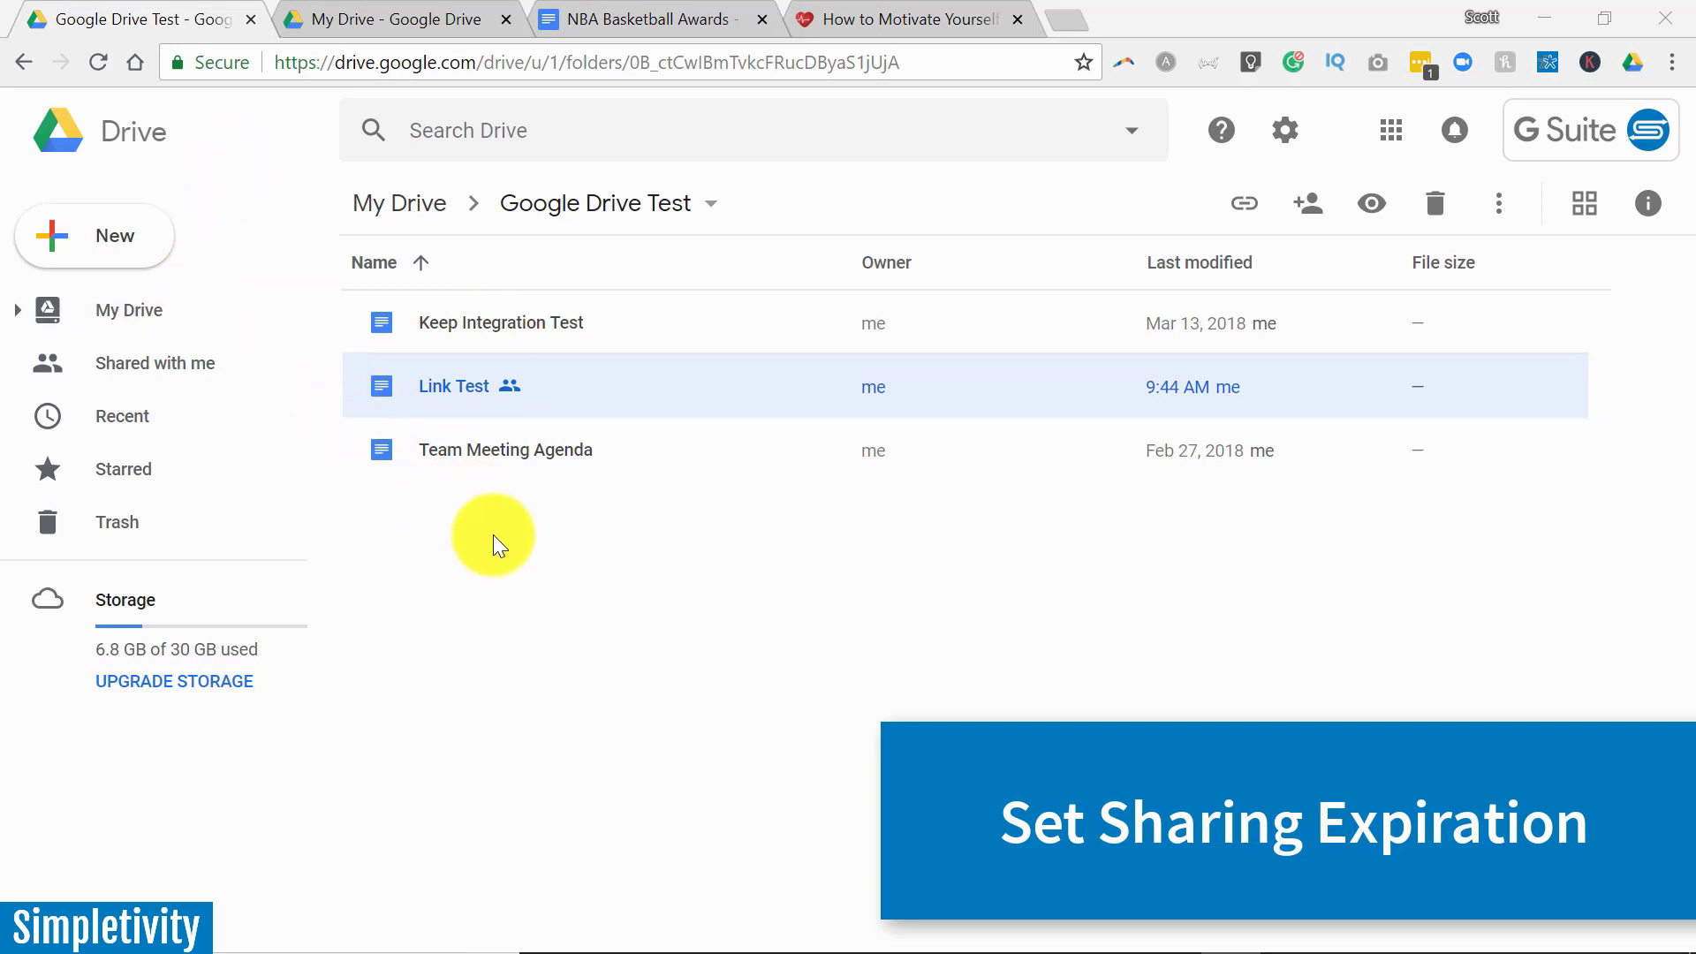
Step: Share Link Test, review its permission levels, and open its advanced sharing settings
right_click(459, 388)
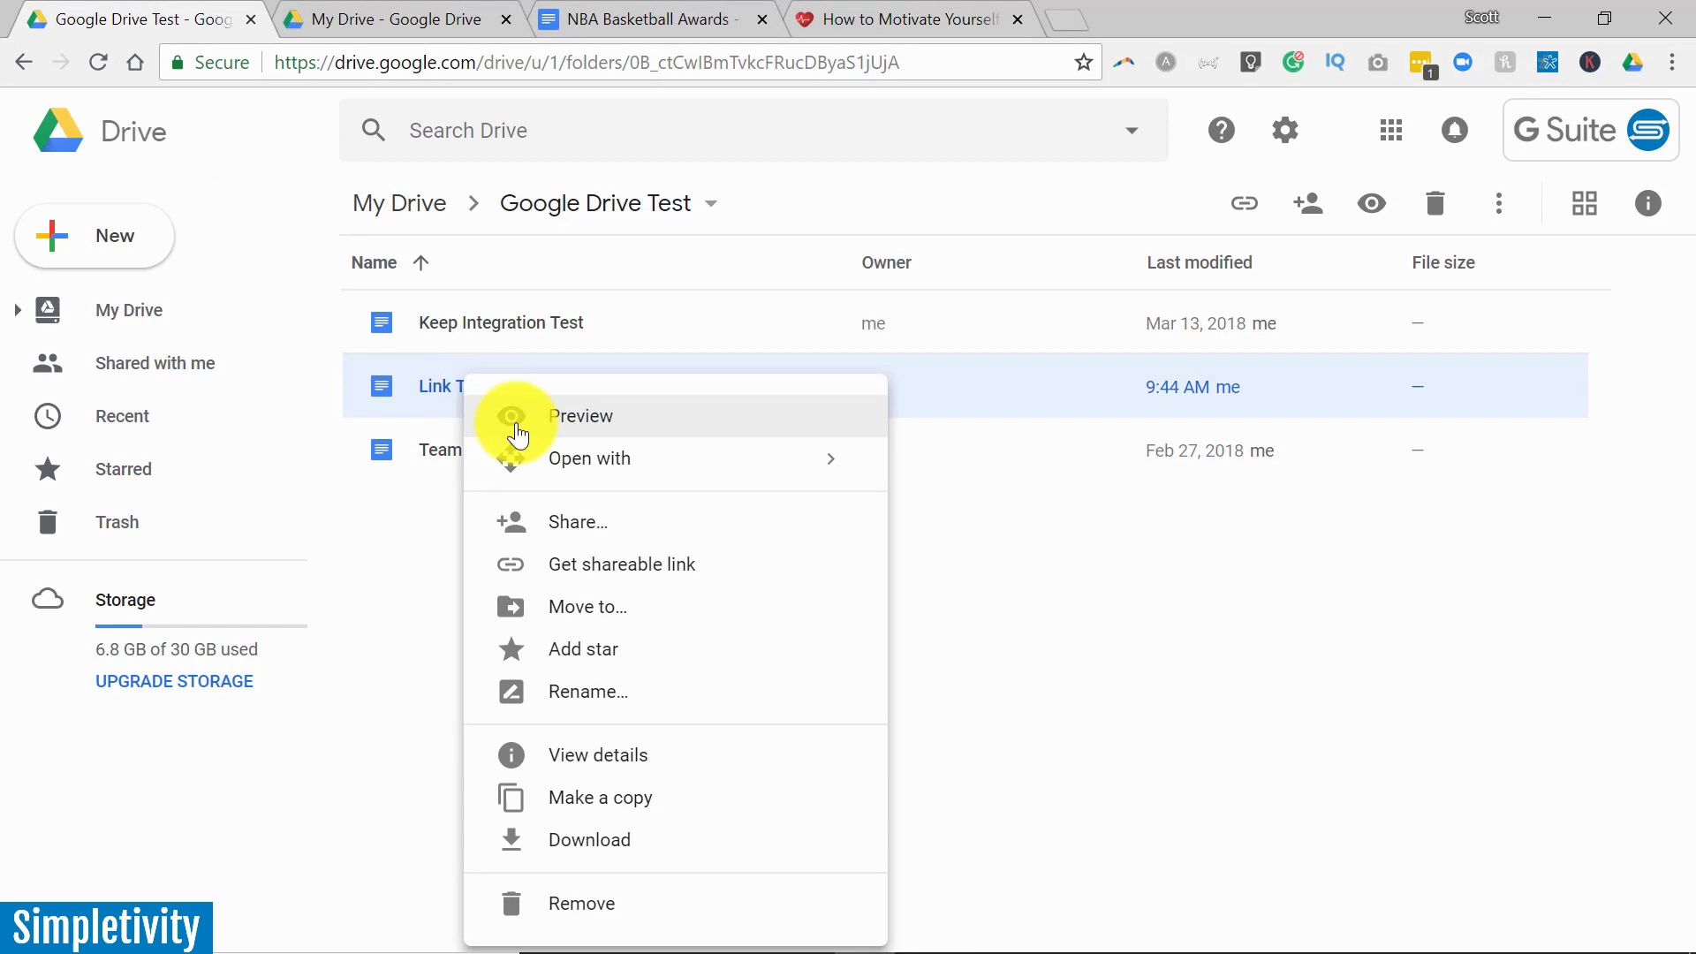
click(586, 522)
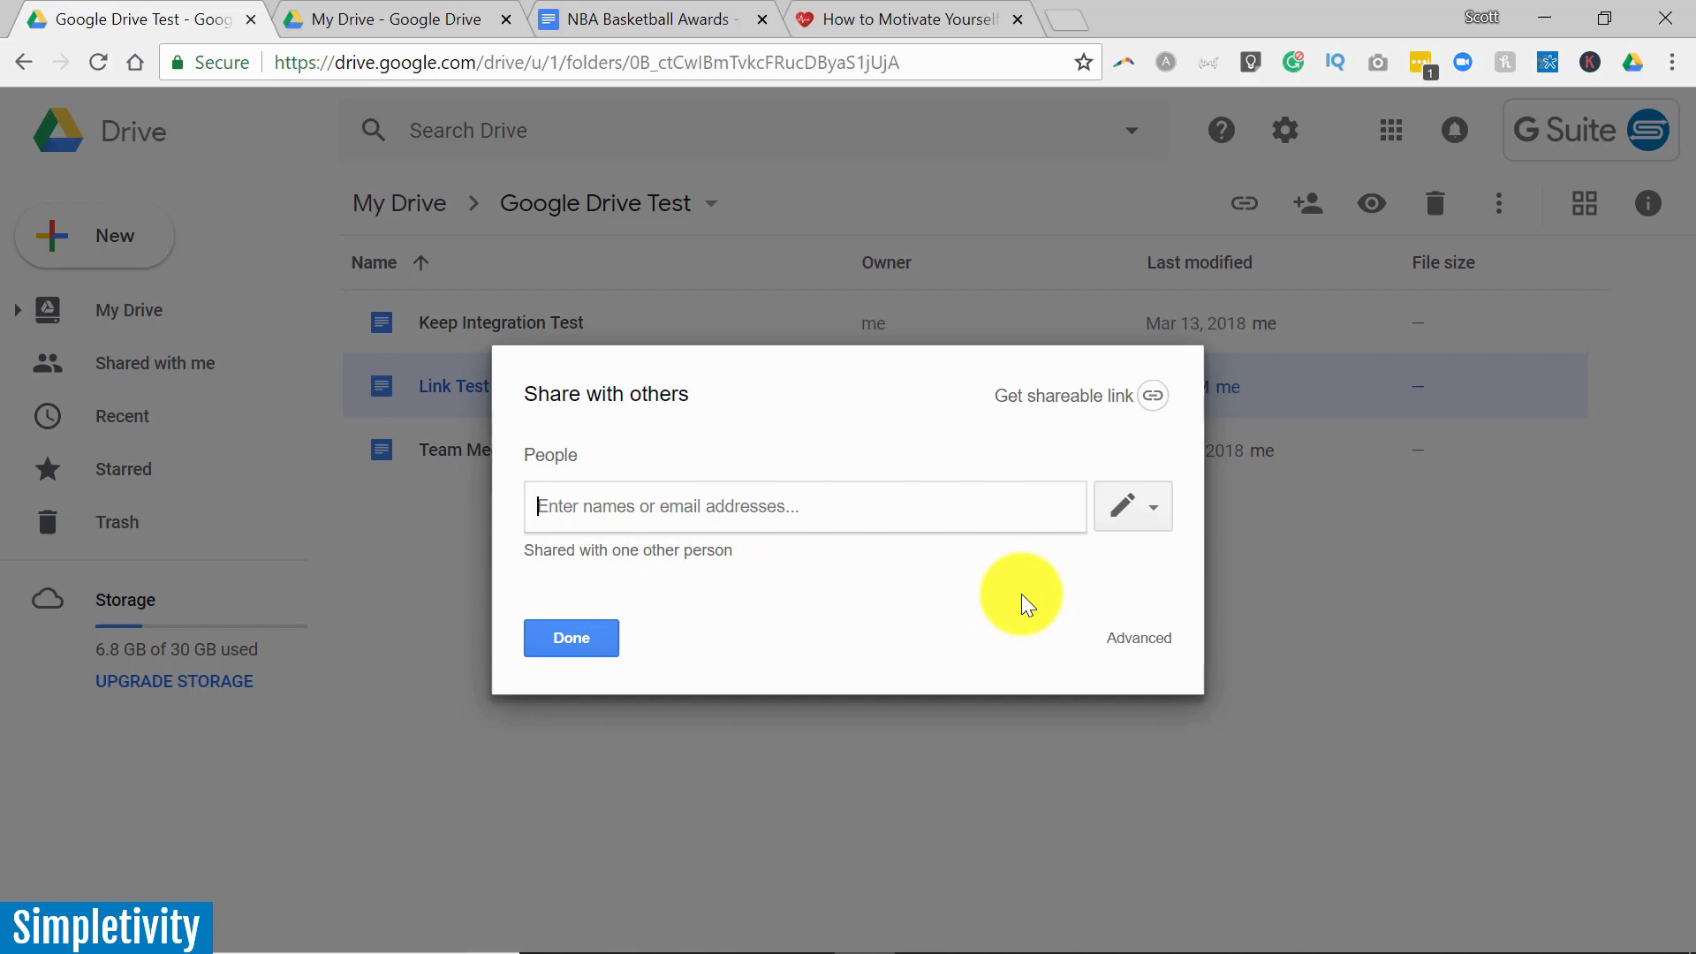
click(1158, 515)
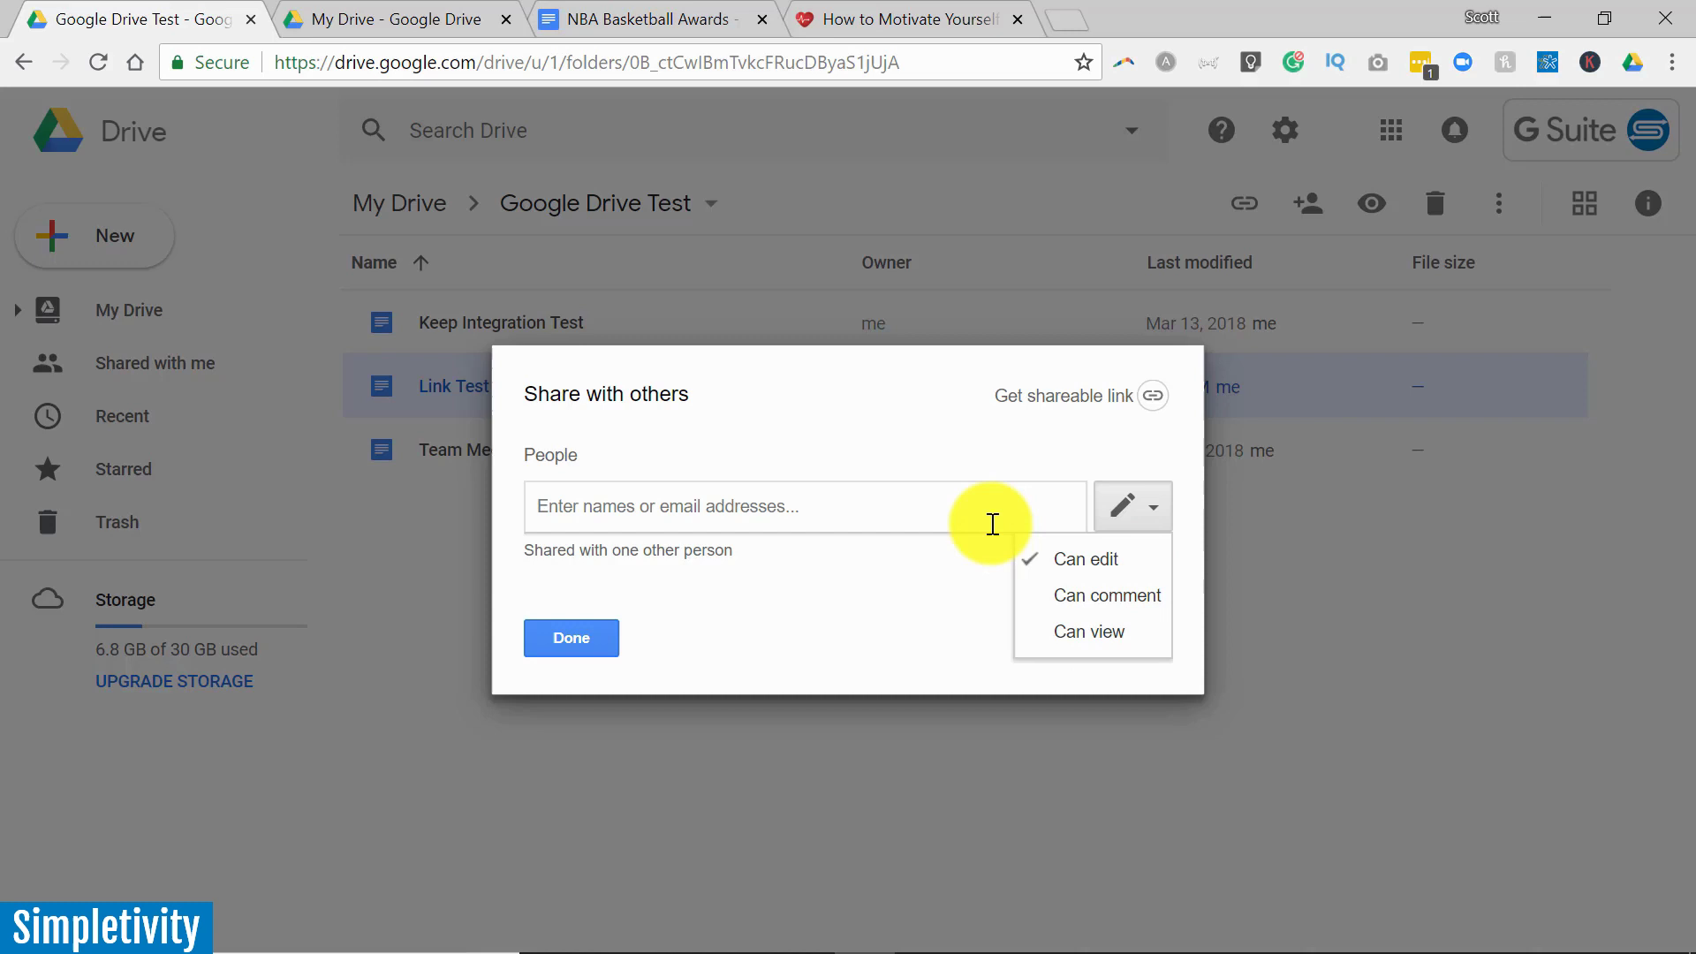
click(934, 590)
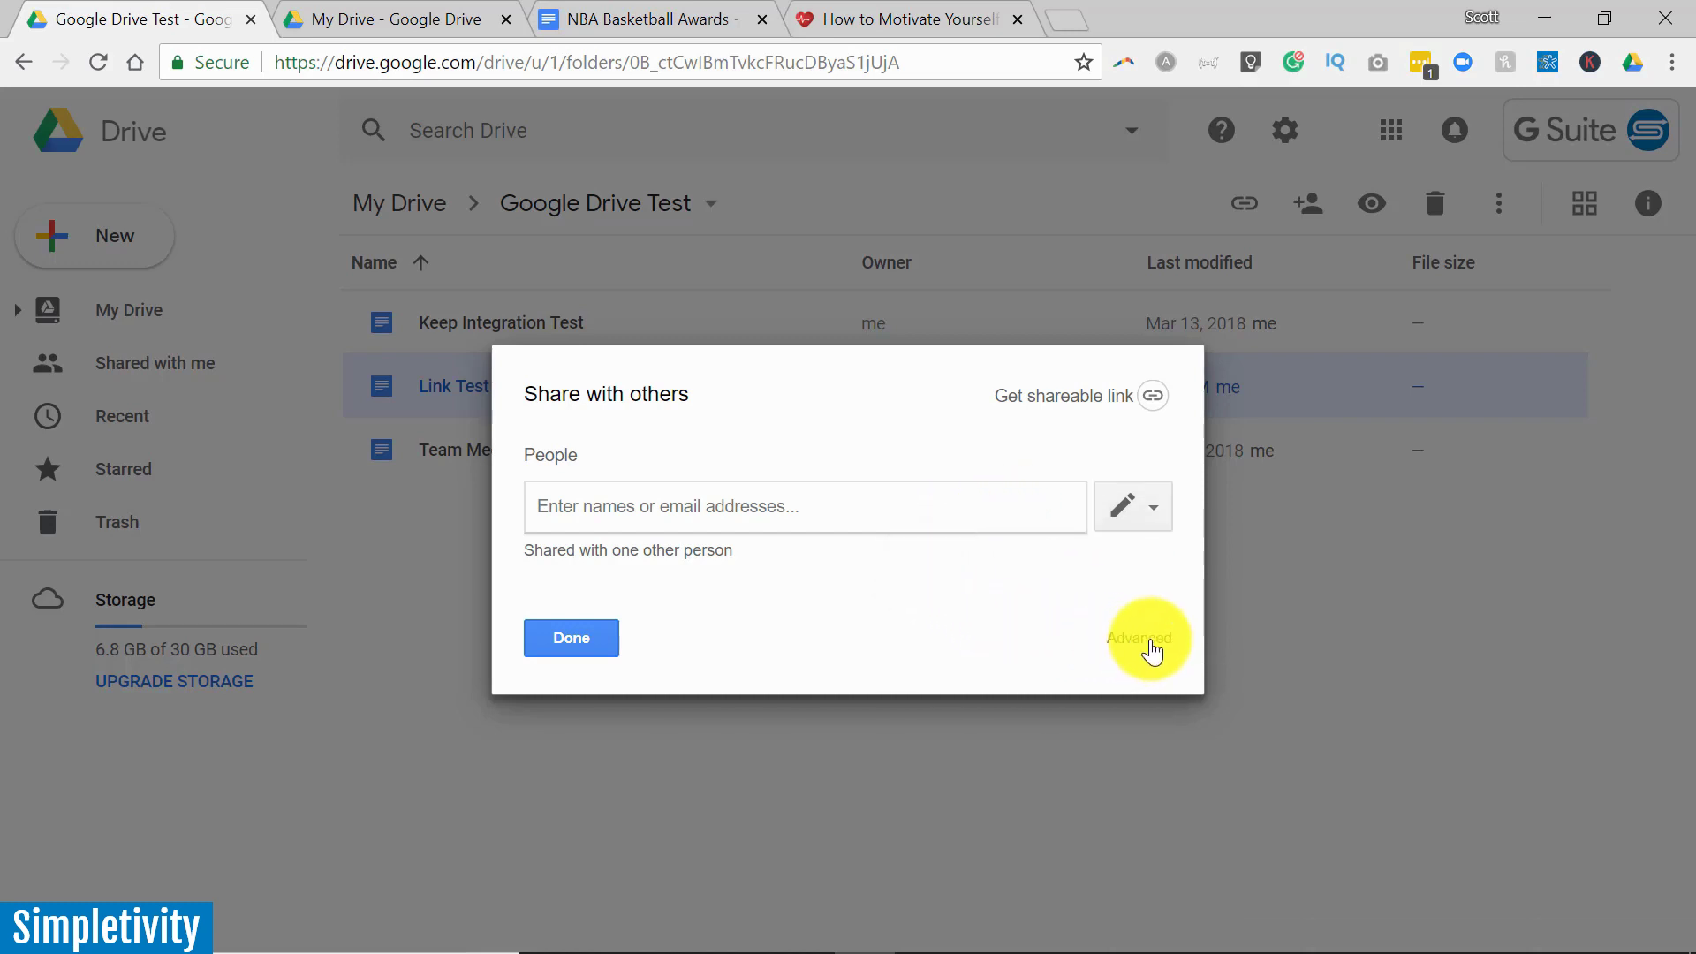
click(1150, 649)
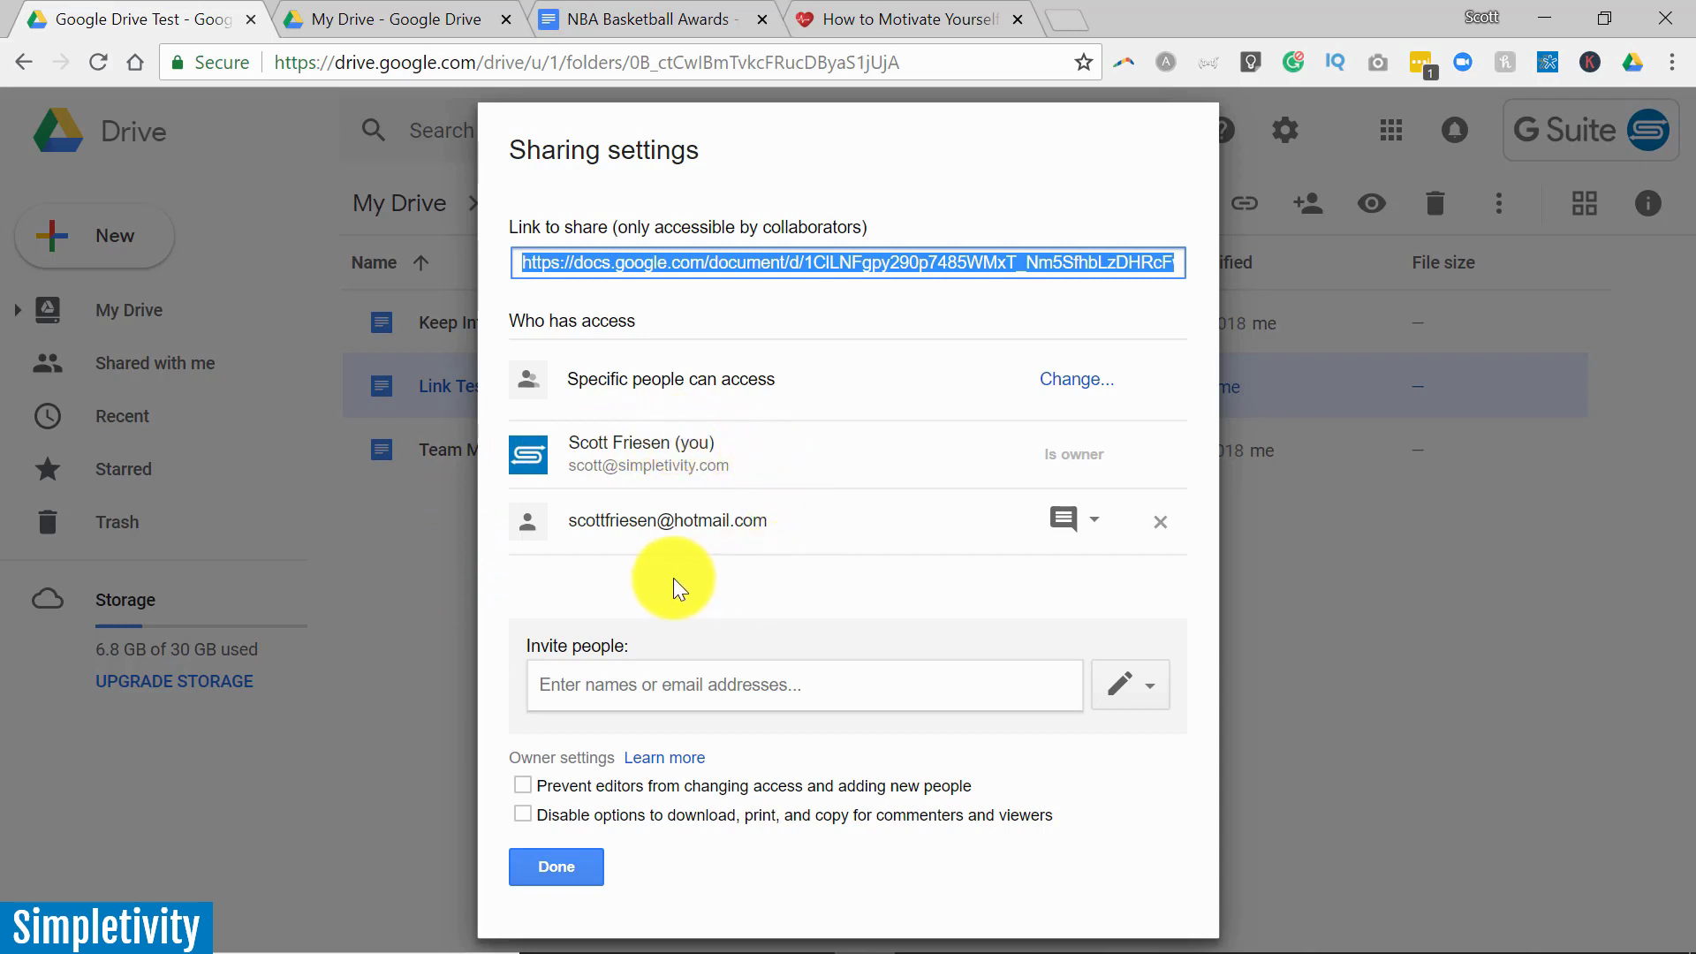
mouse_move(931, 550)
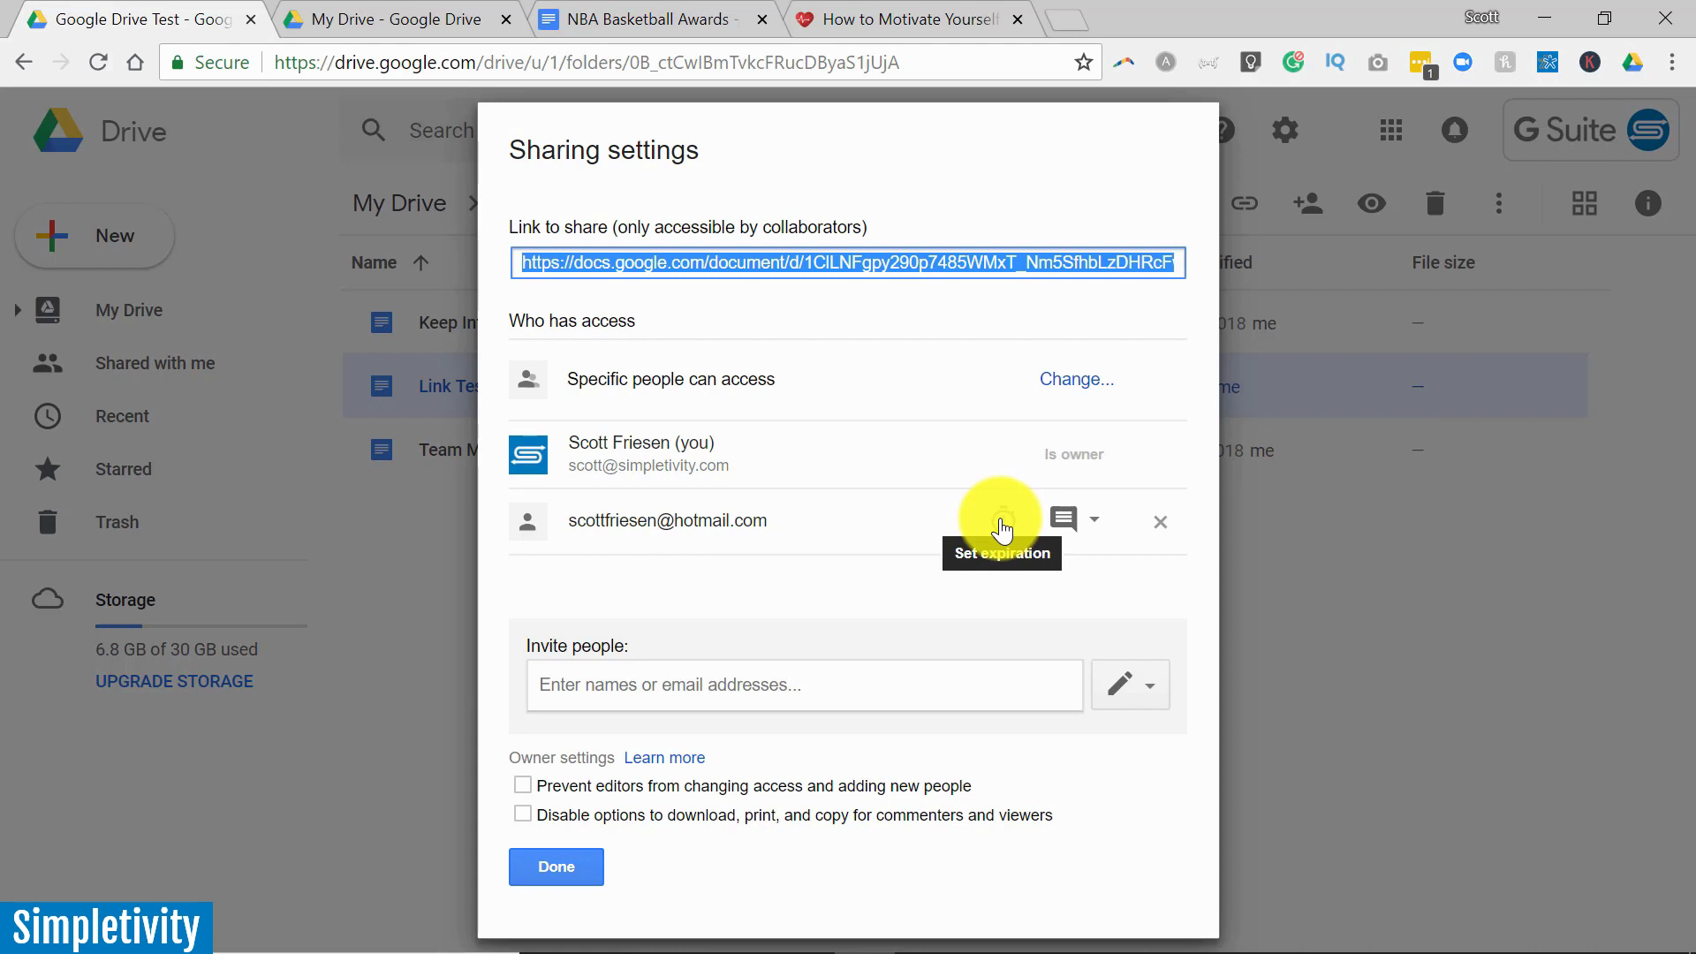
Step: Give the collaborator's Link Test access a 7-day expiry
click(1001, 521)
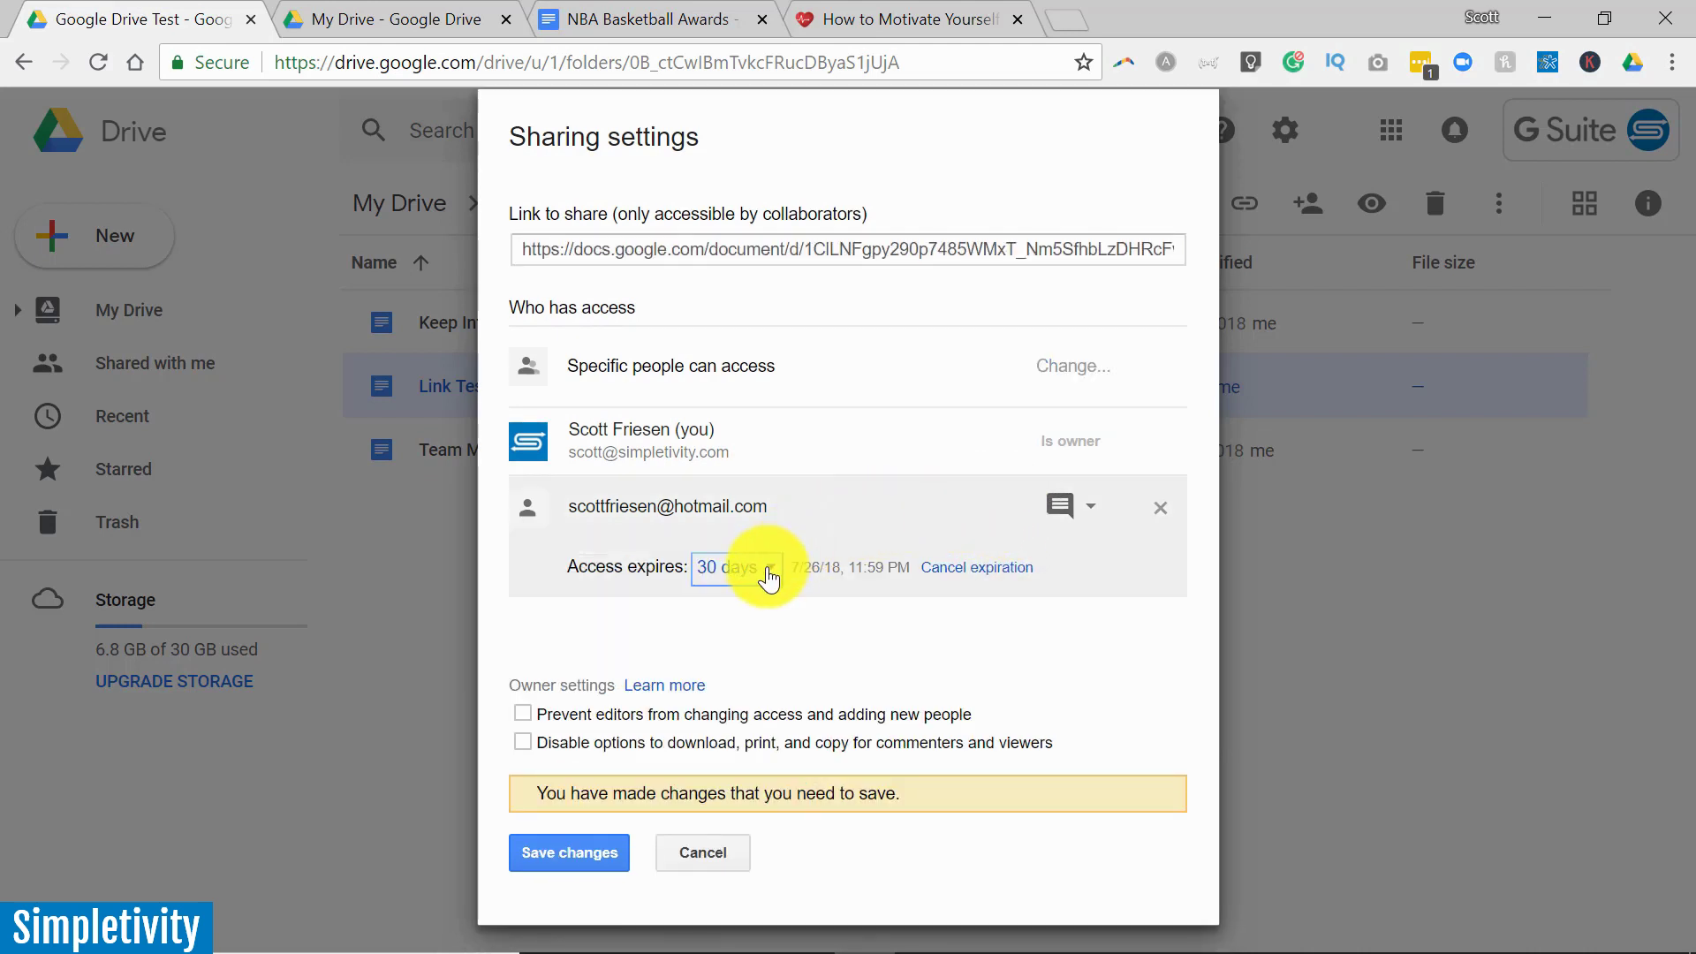
click(768, 570)
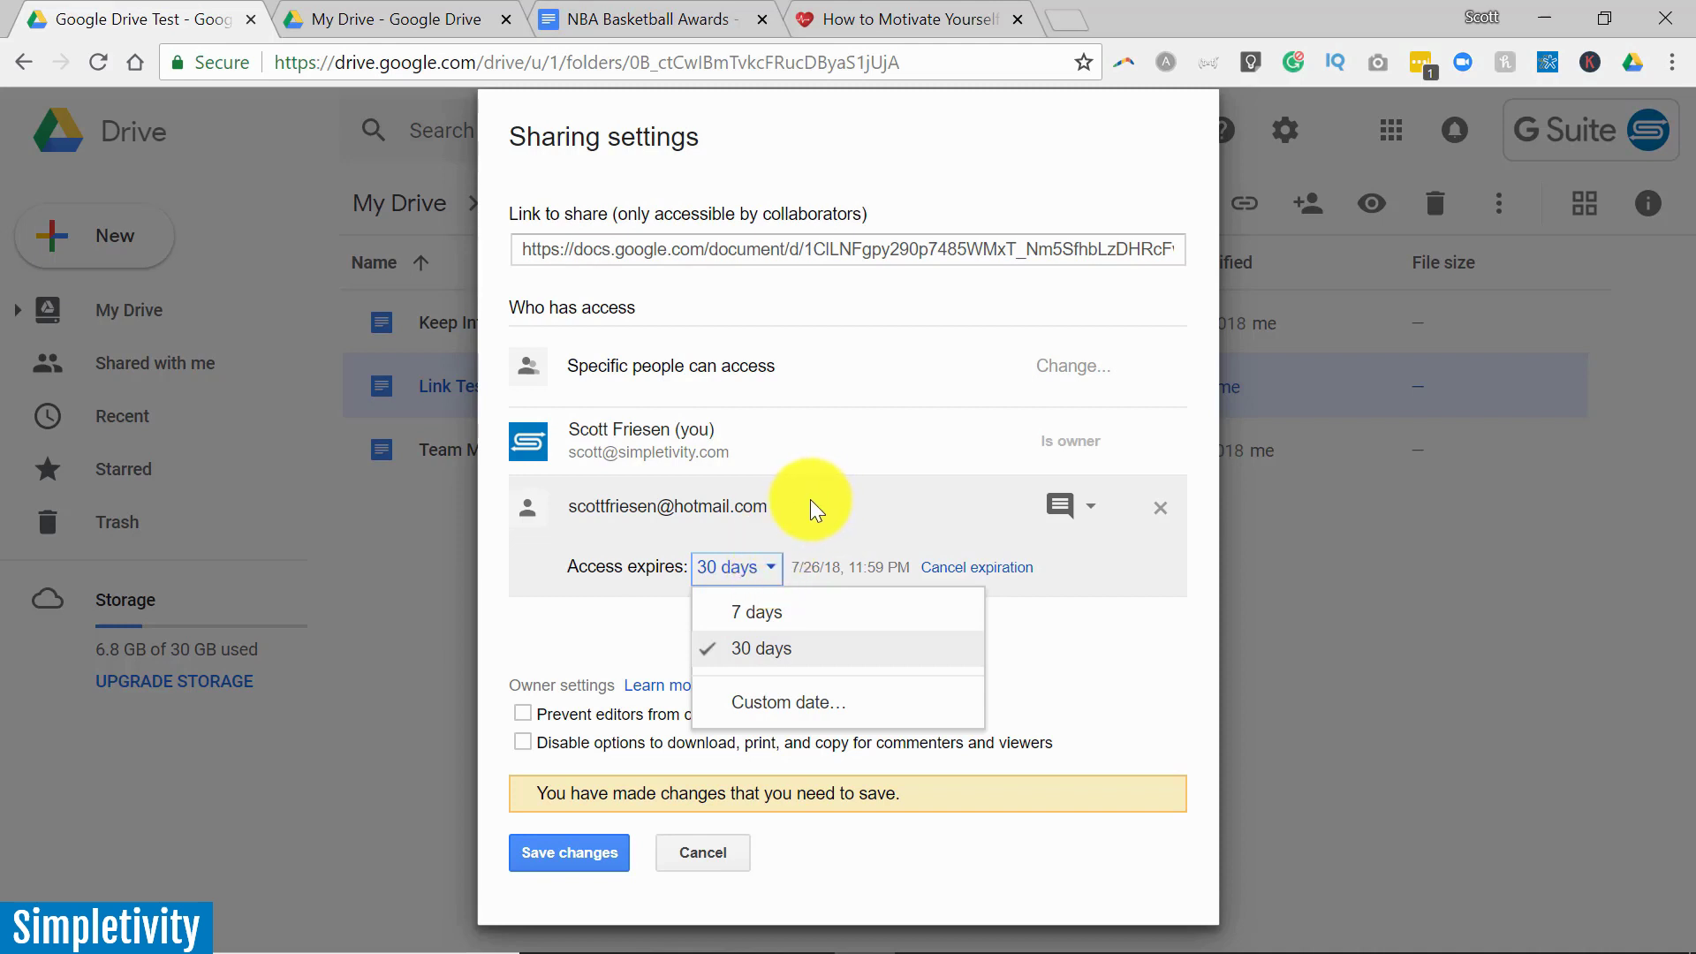
click(753, 614)
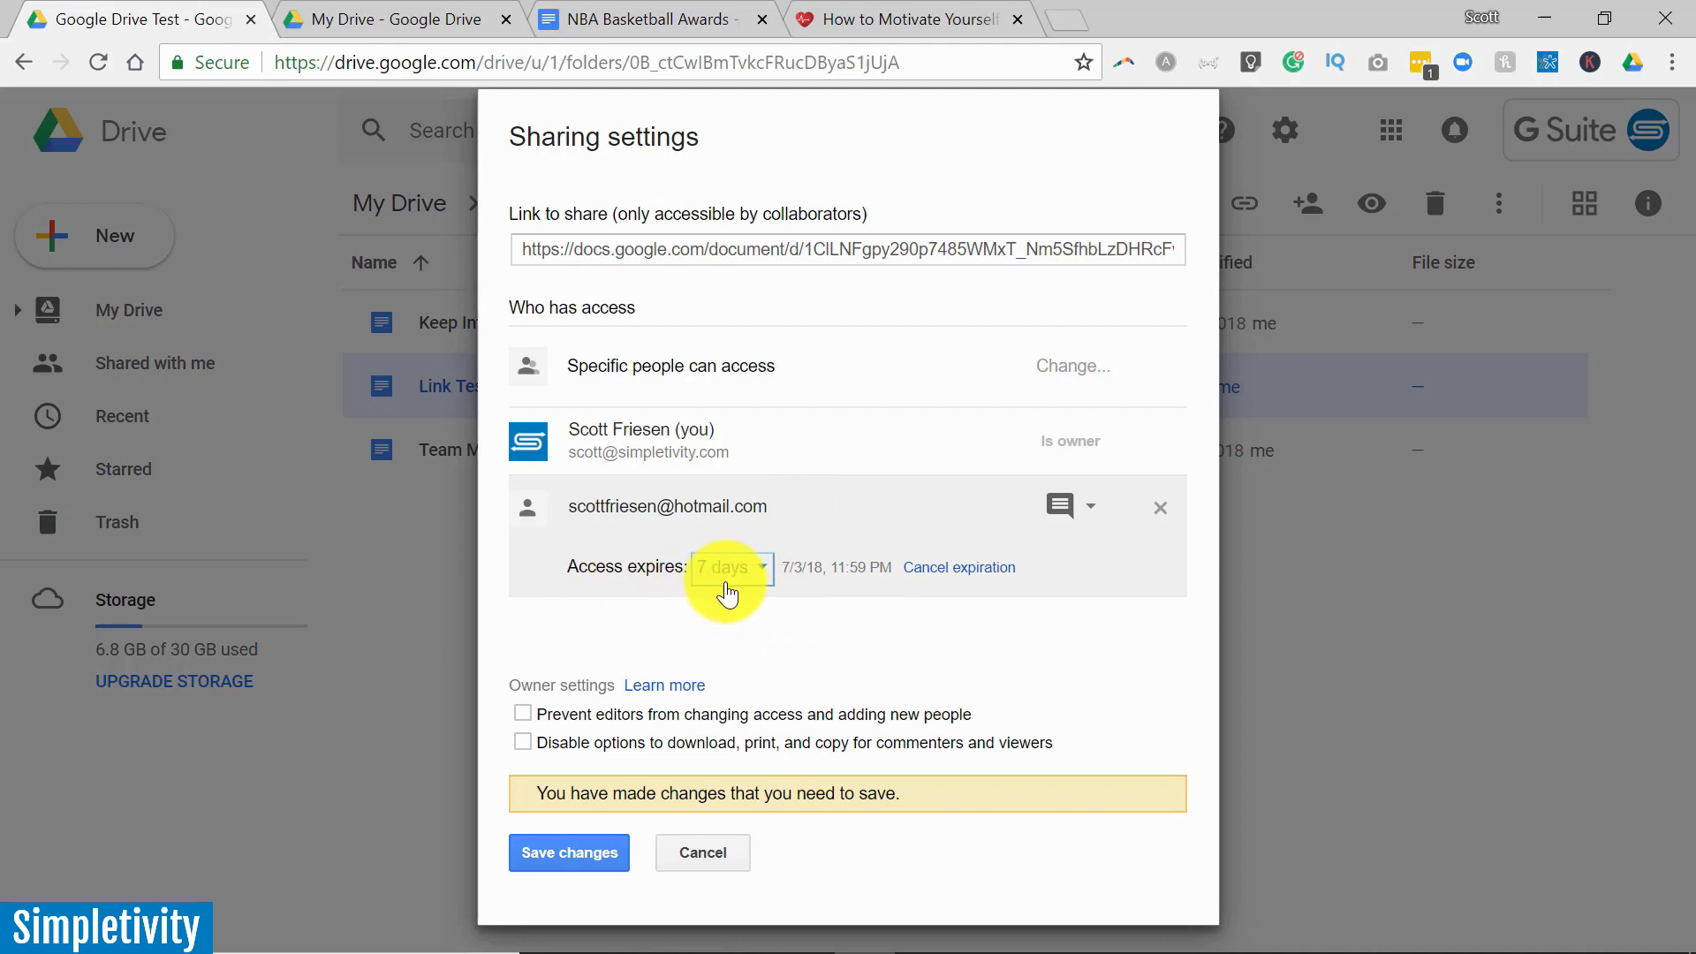
Step: Cancel the 7-day expiry and add a 30-day access expiry instead
click(753, 572)
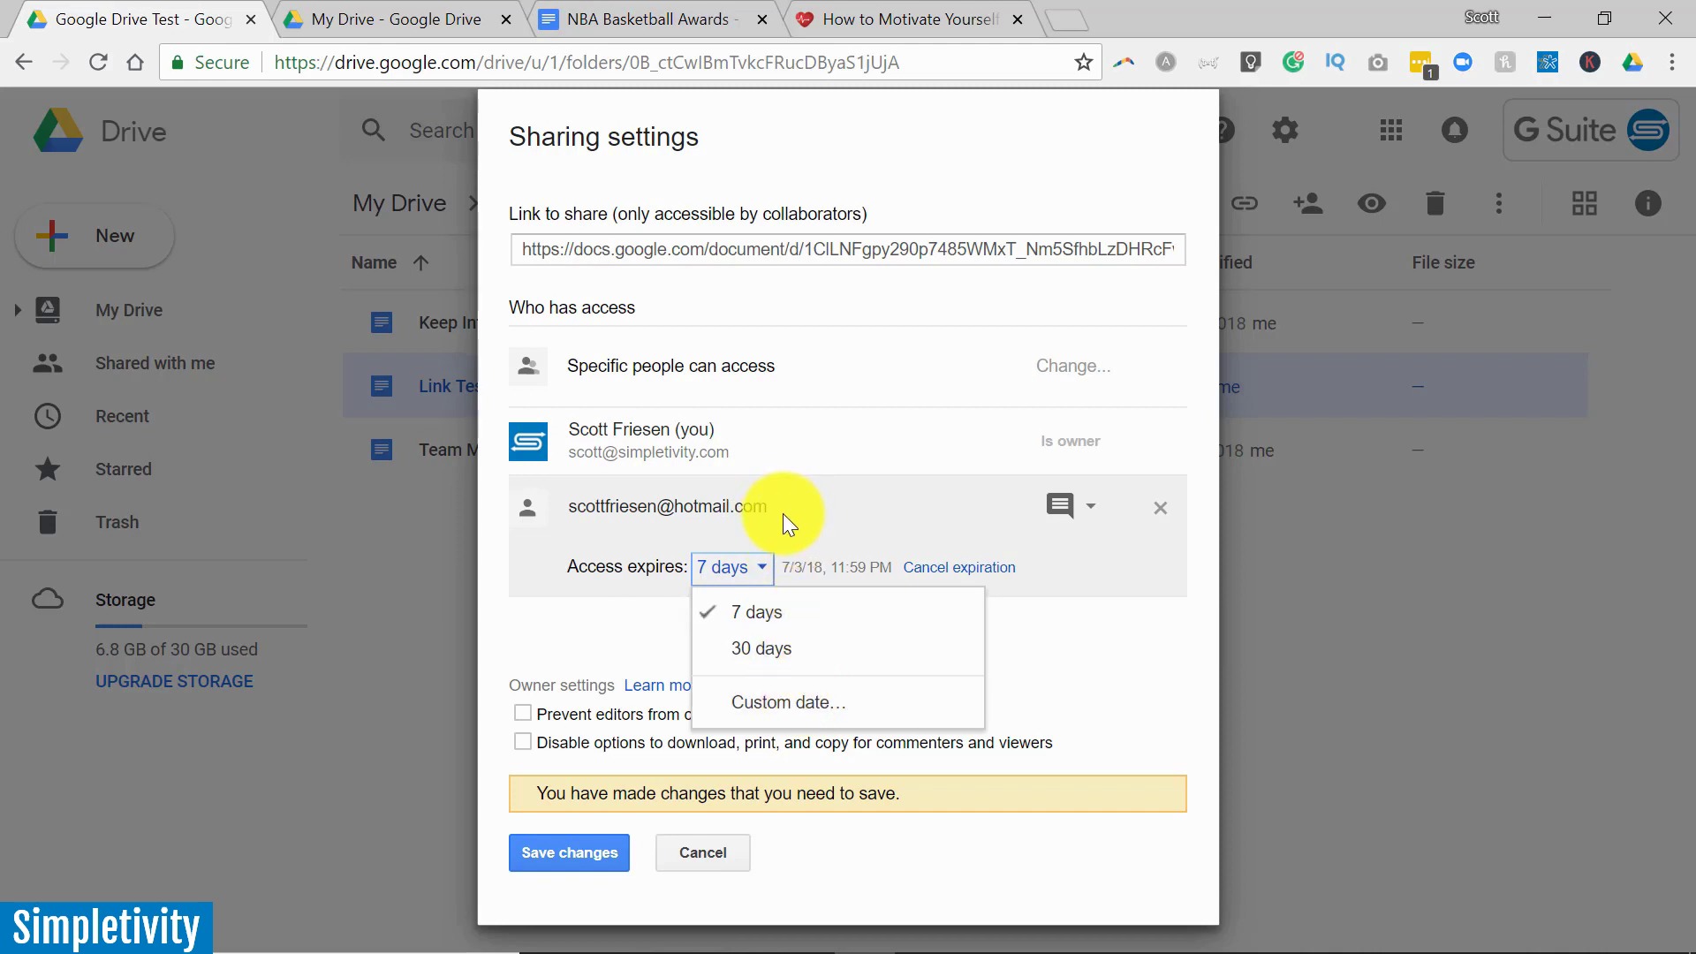
click(631, 628)
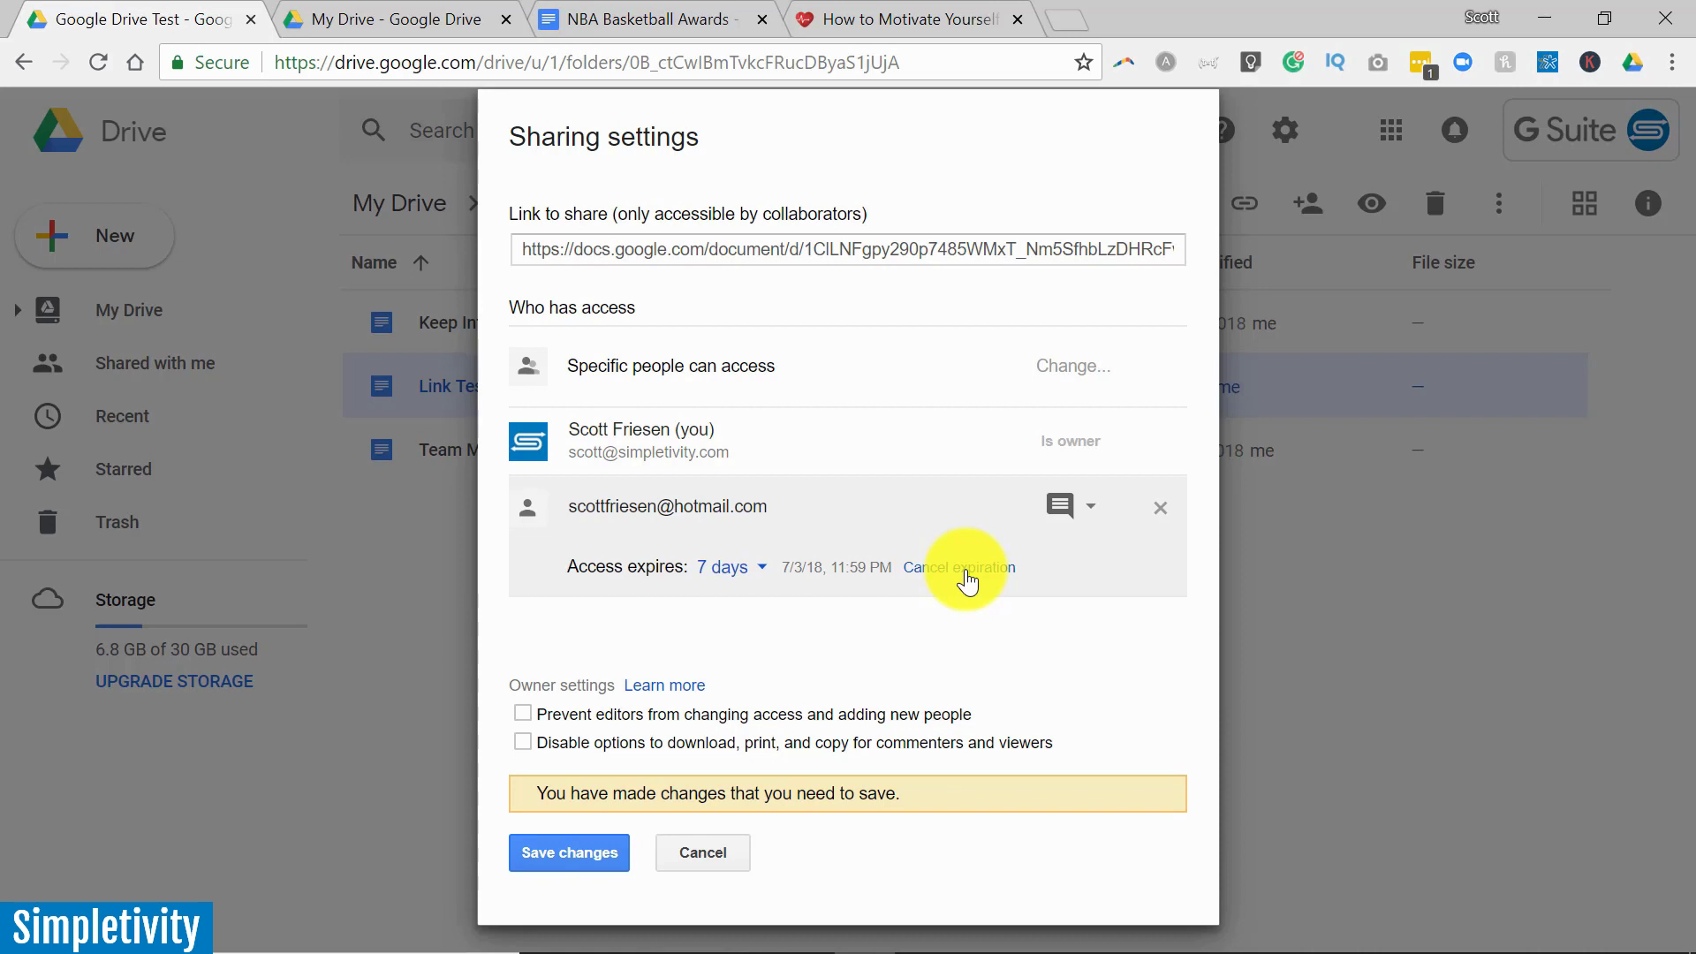
click(965, 572)
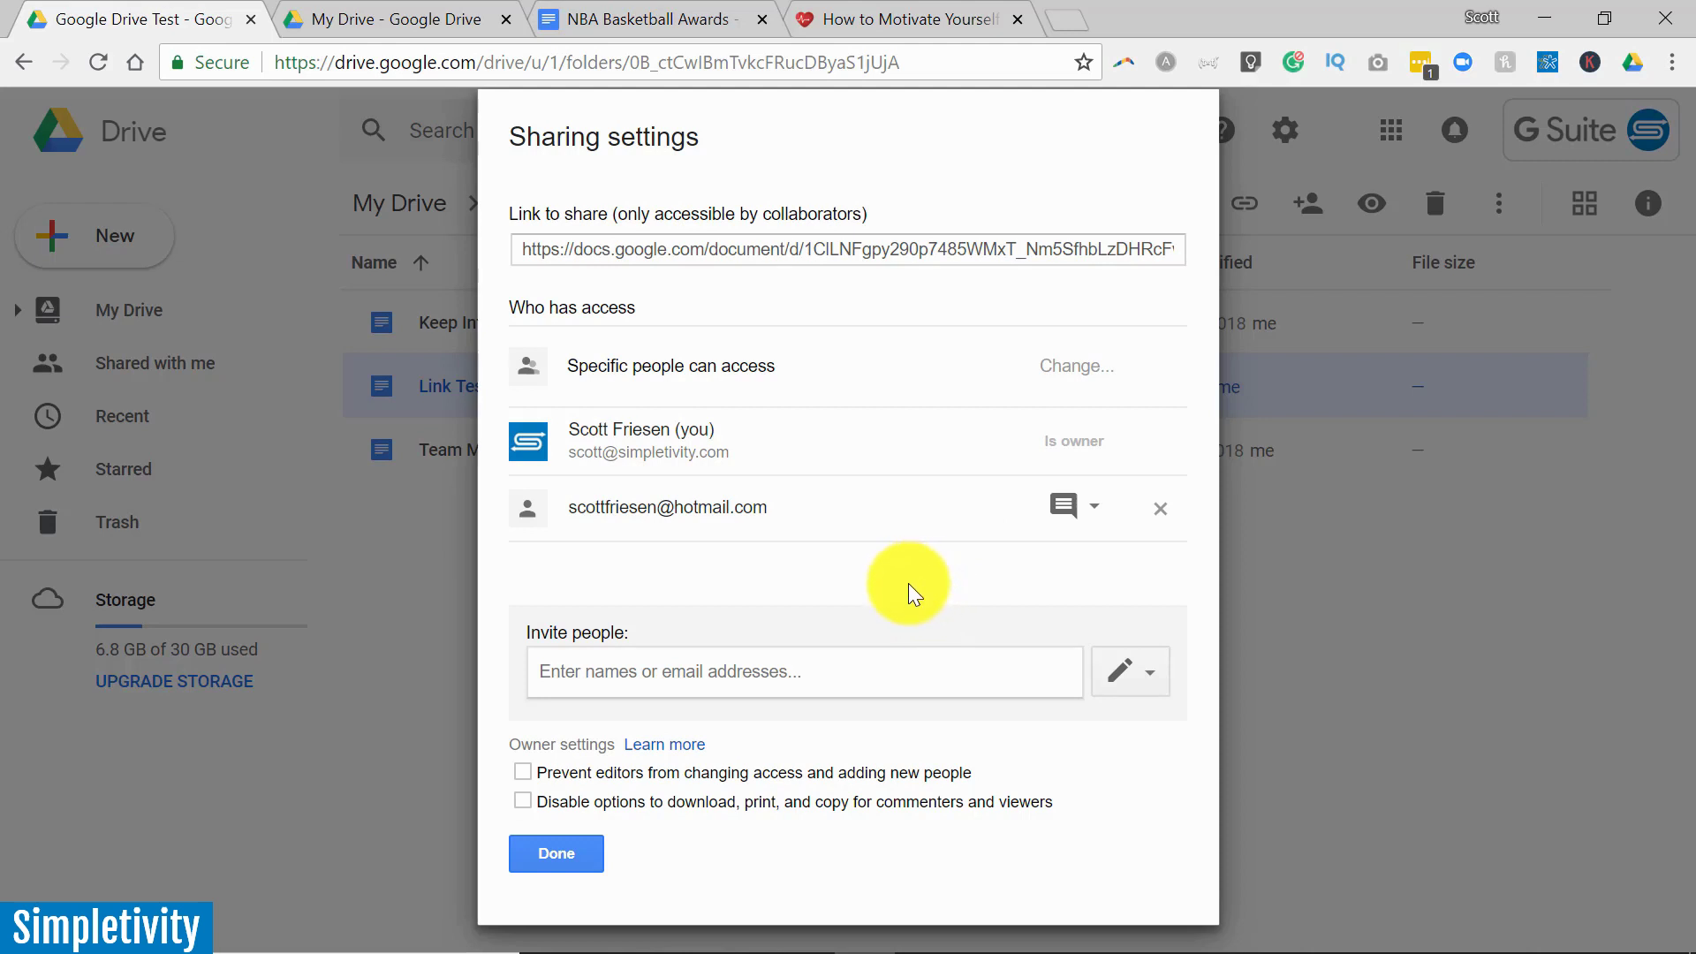
mouse_move(817, 517)
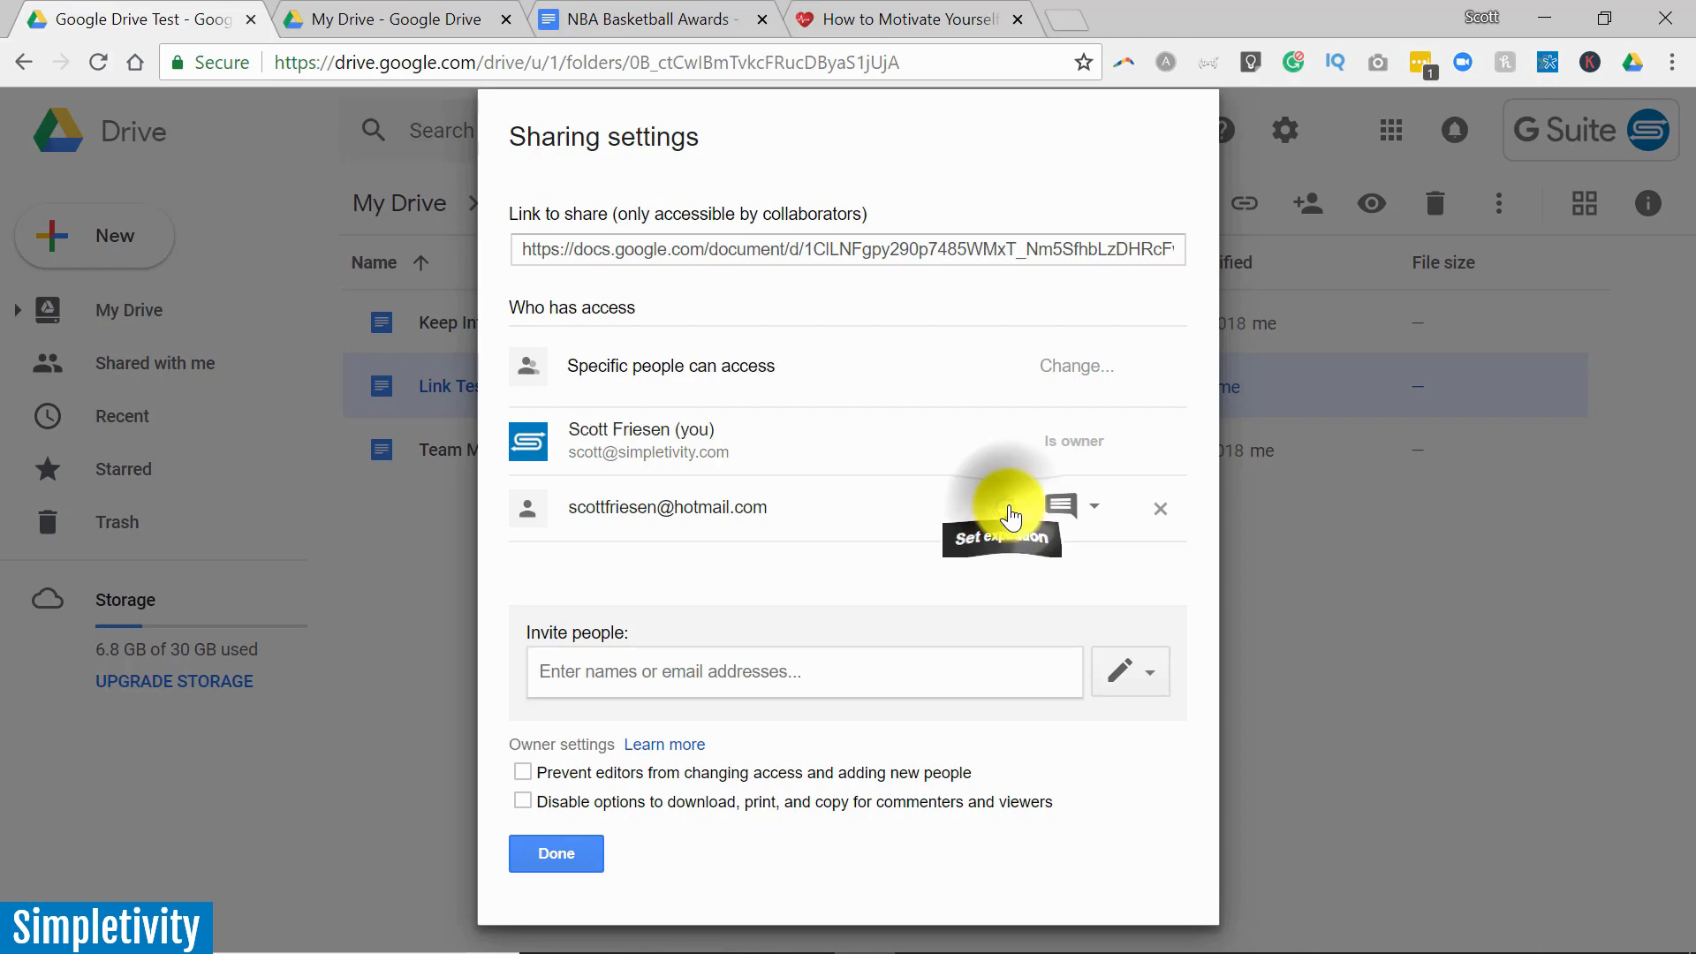
click(1005, 508)
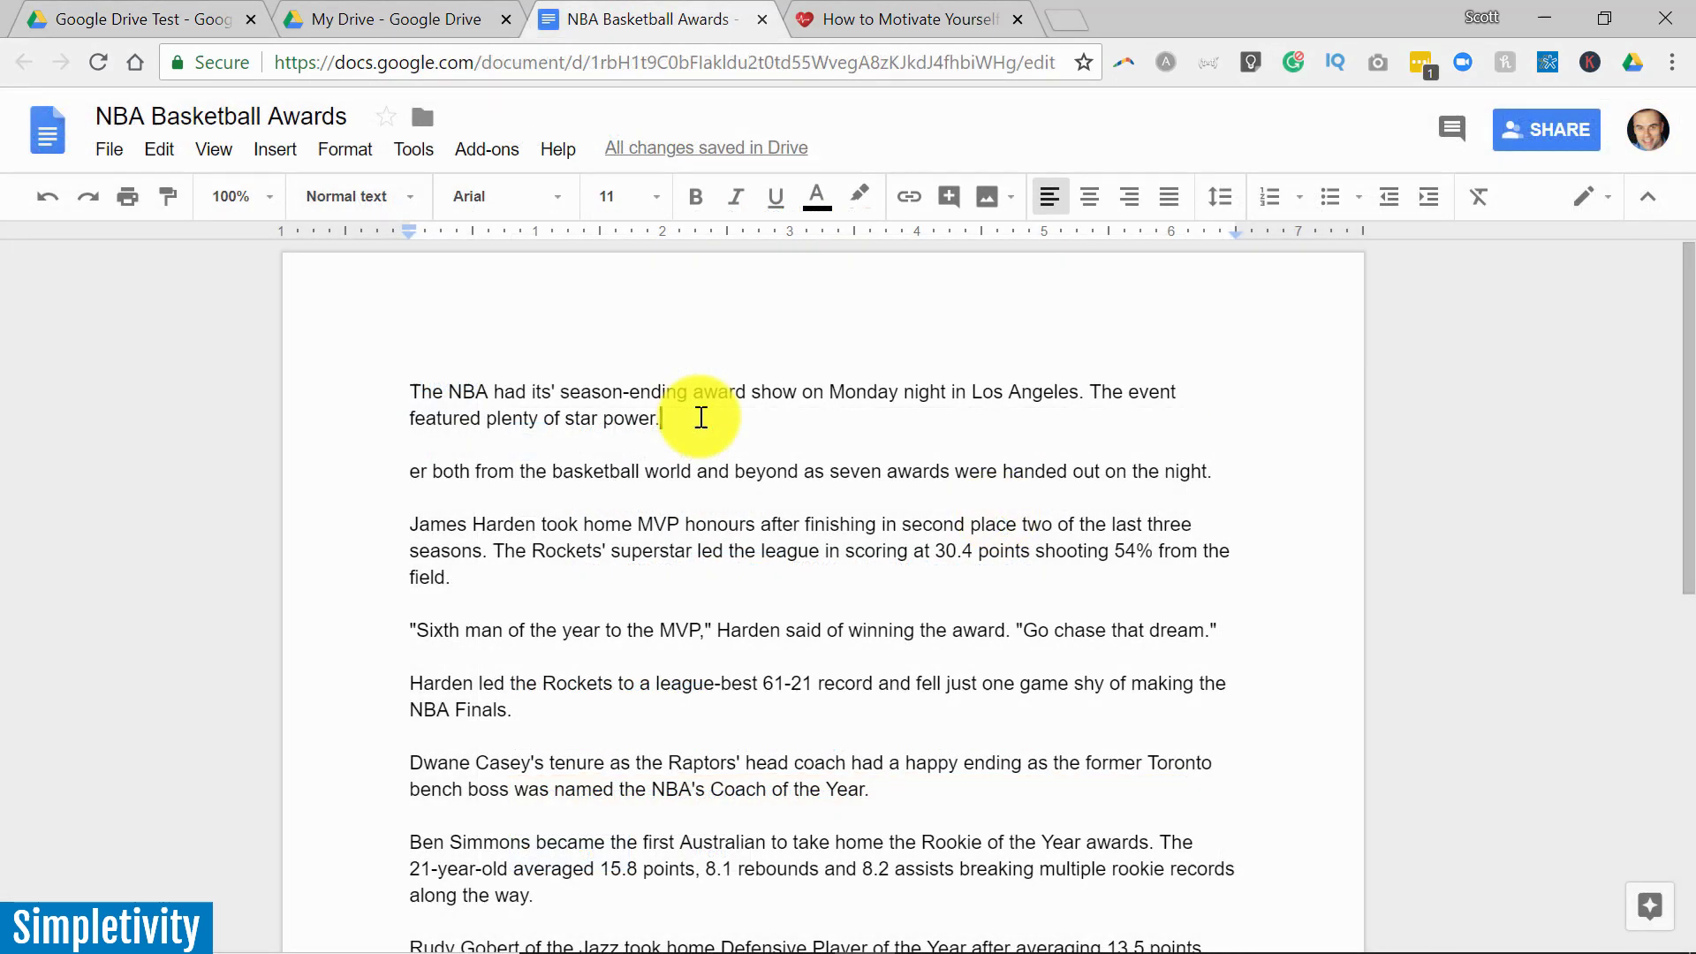
Step: Put the cursor after the first paragraph, zoom in slightly, and show shortcuts with Ctrl+/
click(701, 417)
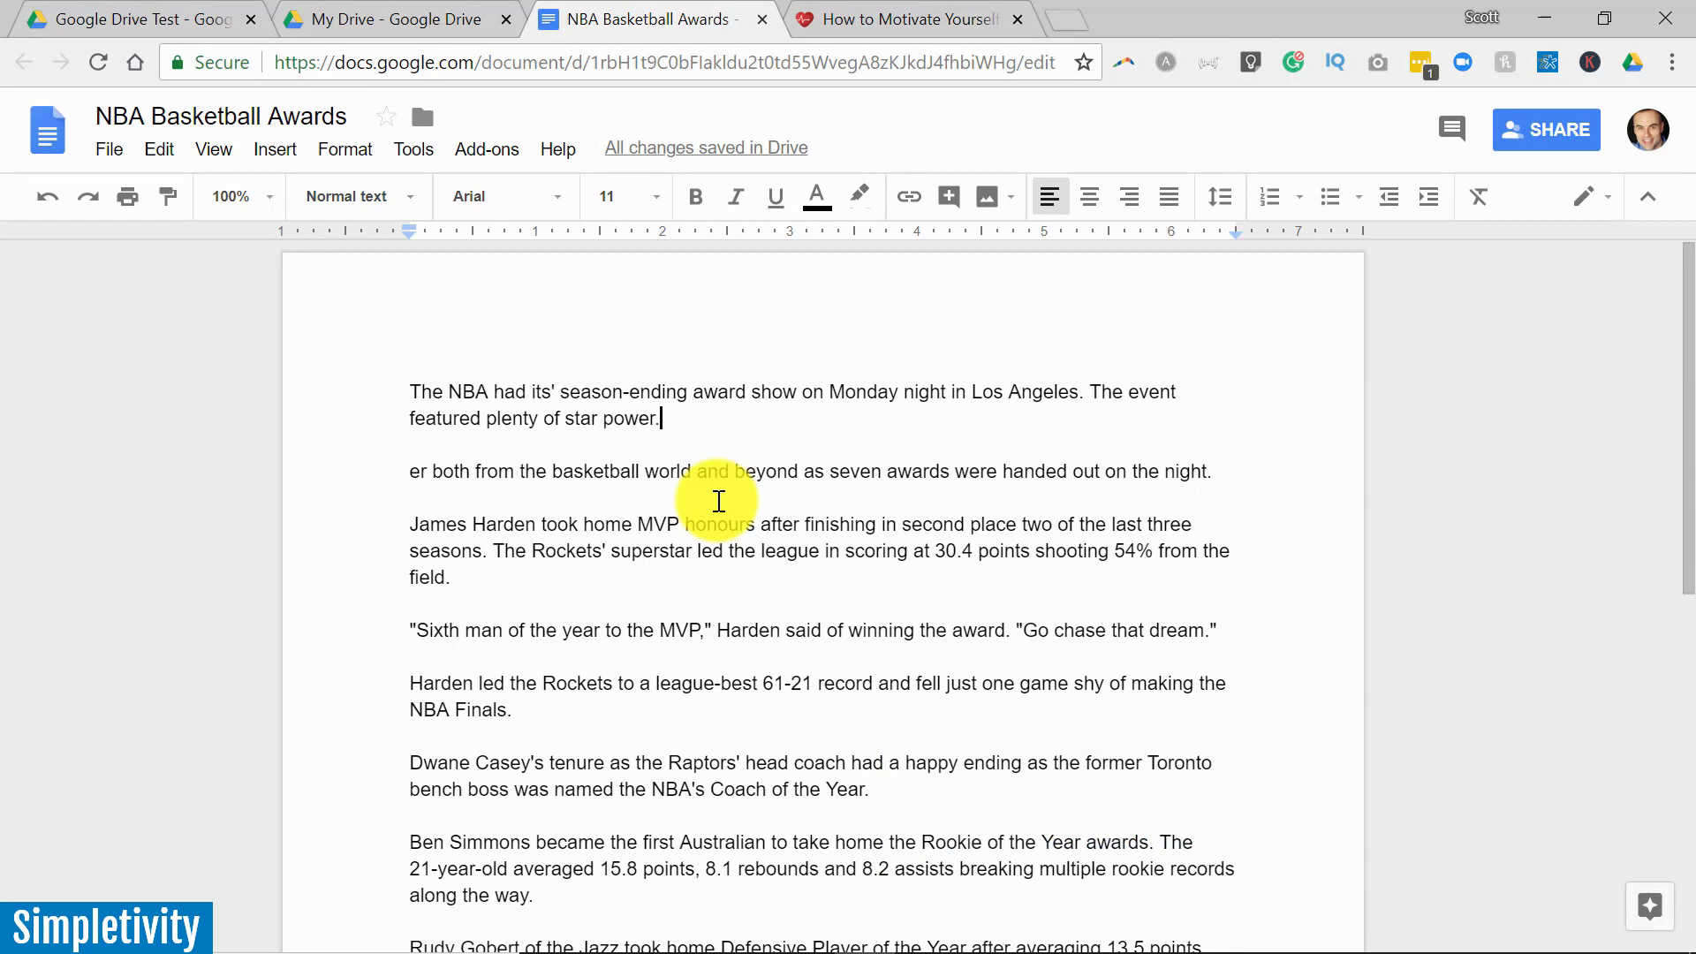
key(ctrl+equal)
key(ctrl+slash)
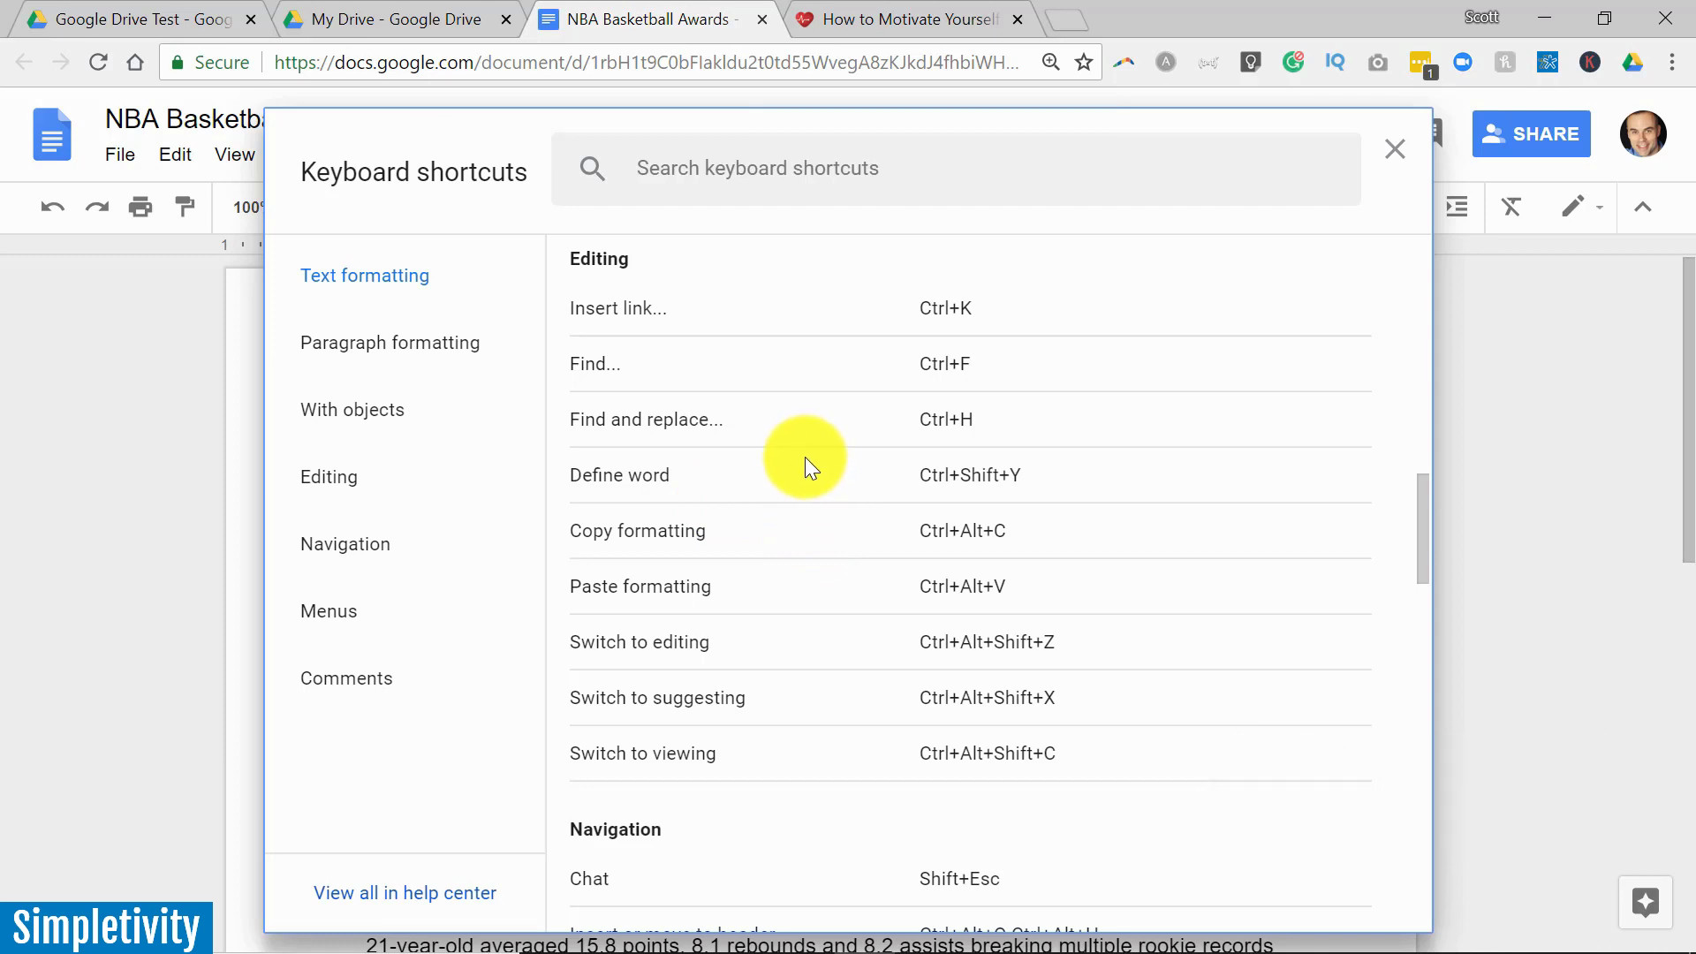
Step: Scroll the keyboard shortcuts list, try its search field, and jump to the Editing shortcuts
scroll(803, 457, down, 10)
scroll(803, 458, down, 6)
scroll(802, 458, up, 15)
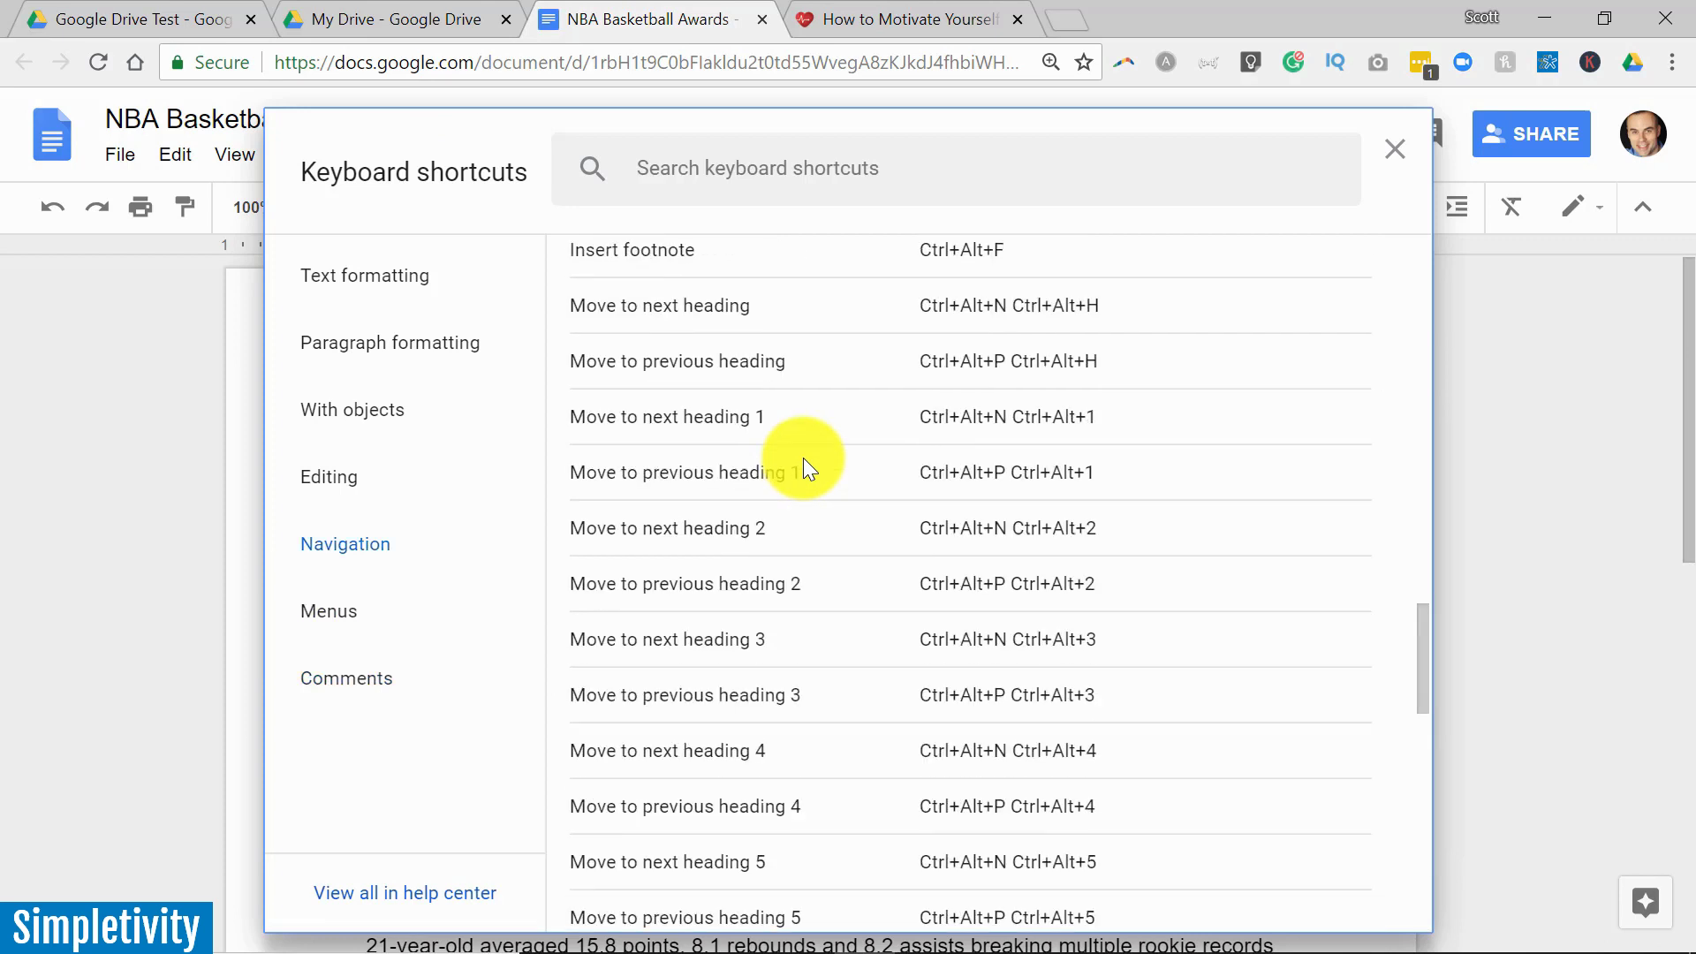
scroll(803, 458, up, 8)
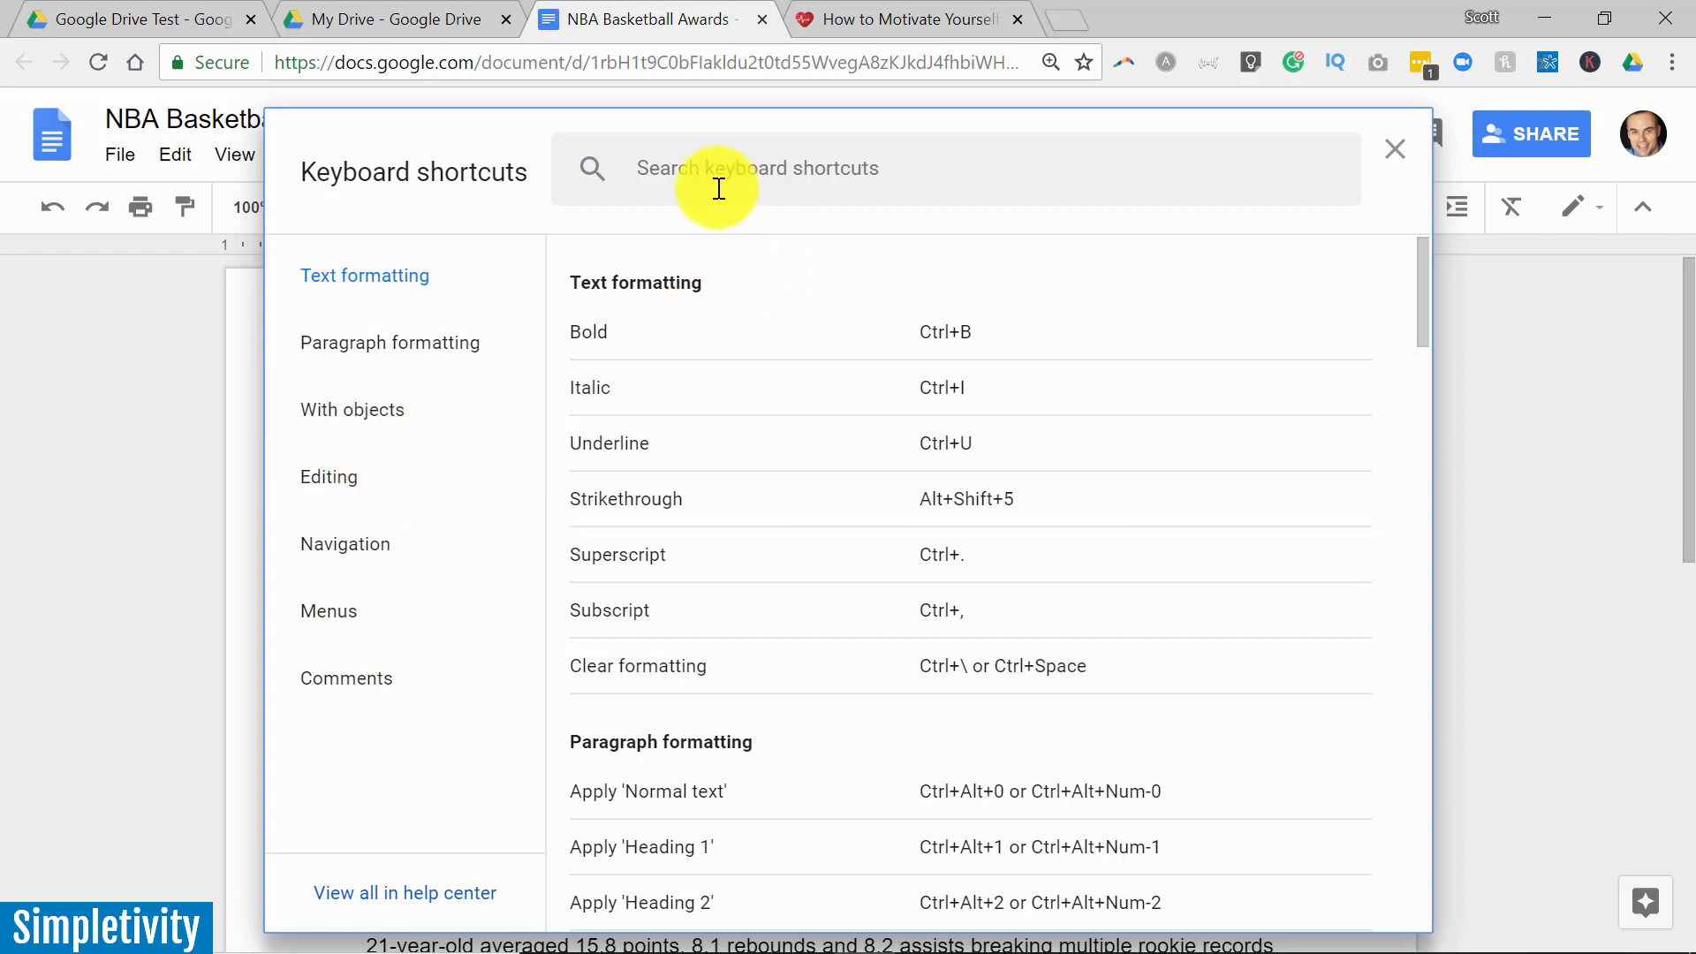
click(650, 171)
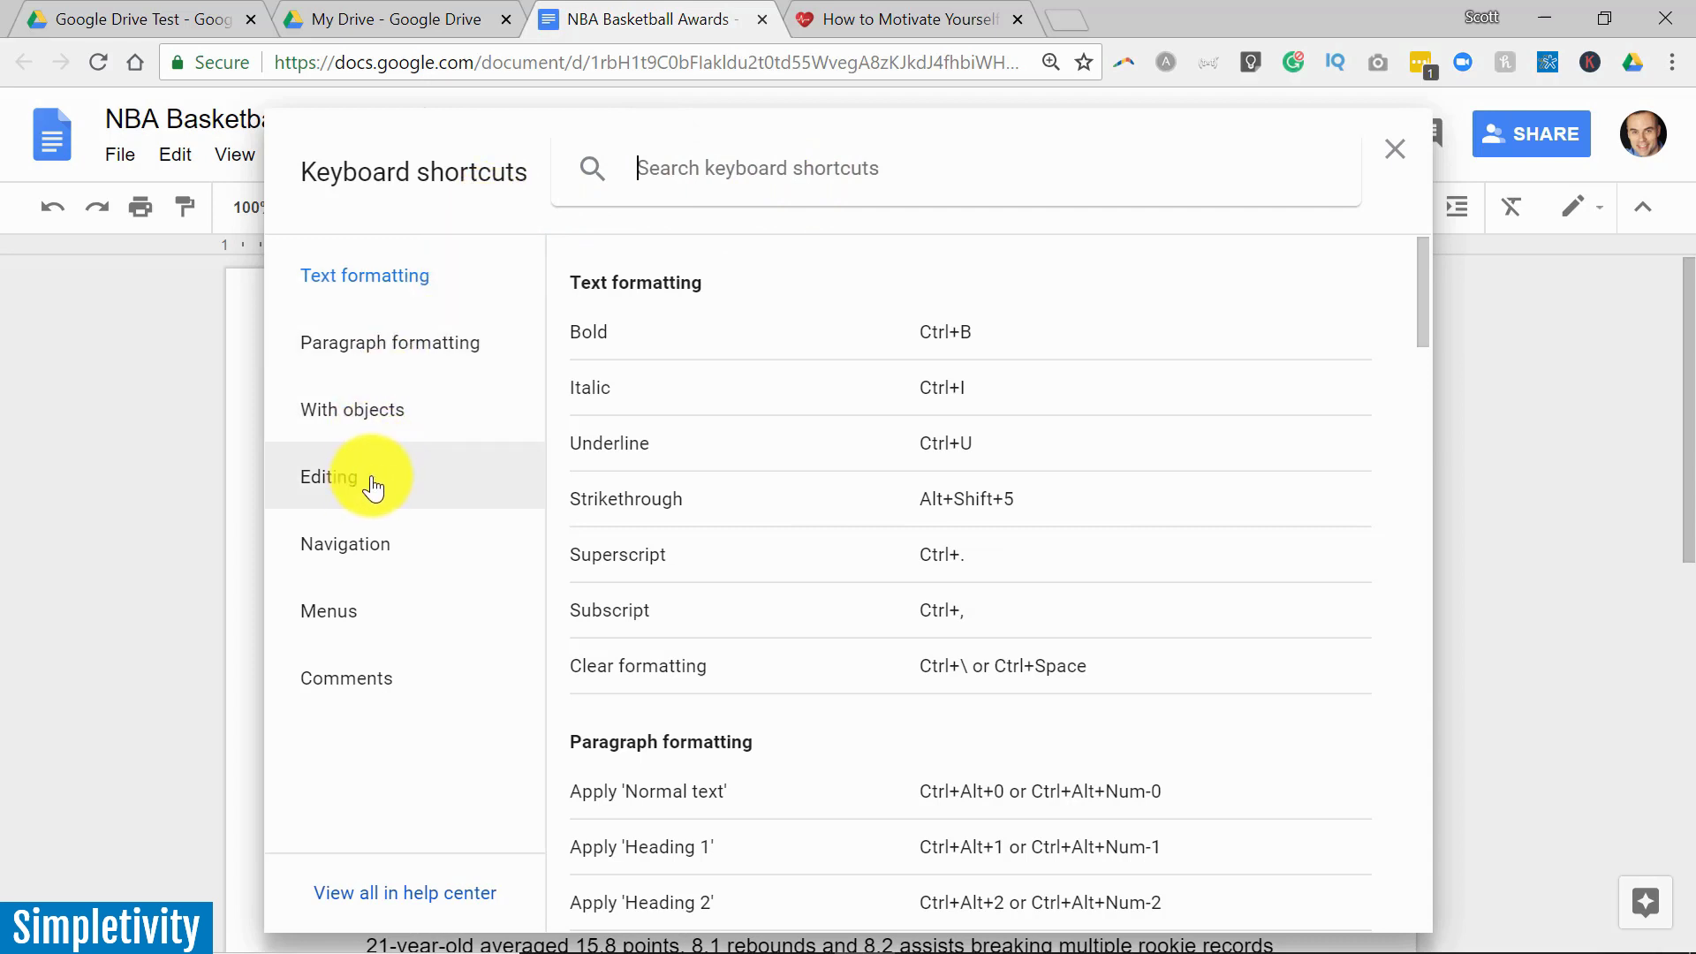
click(340, 490)
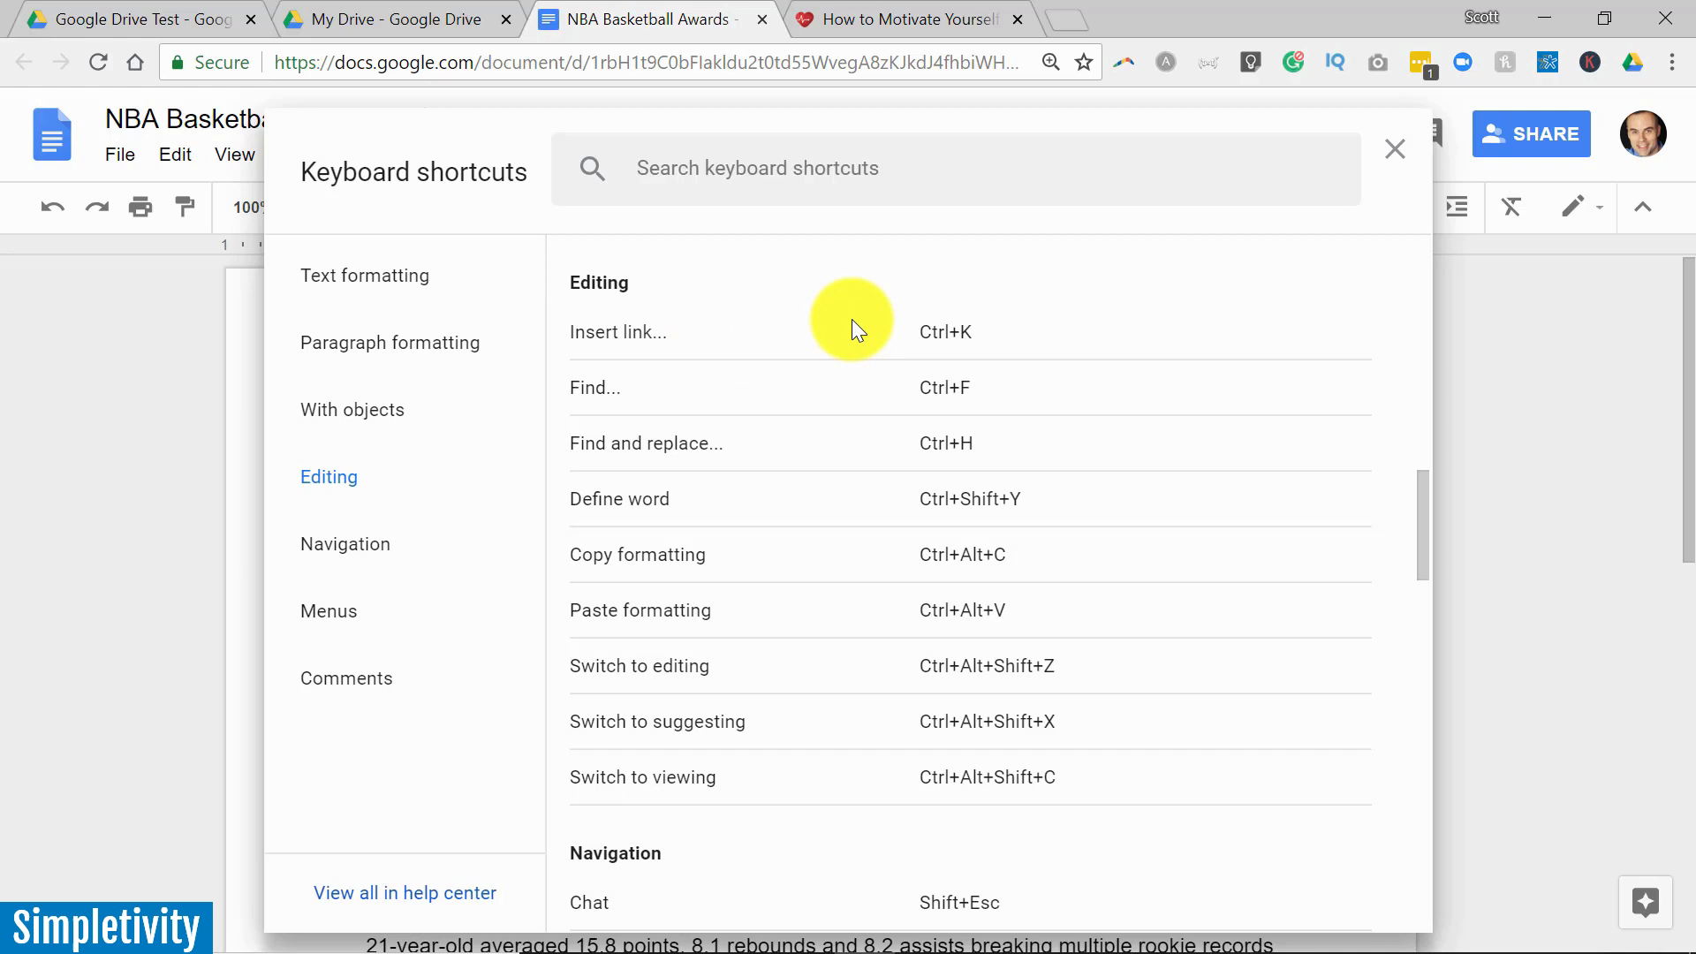
scroll(850, 484, down, 6)
scroll(850, 484, up, 15)
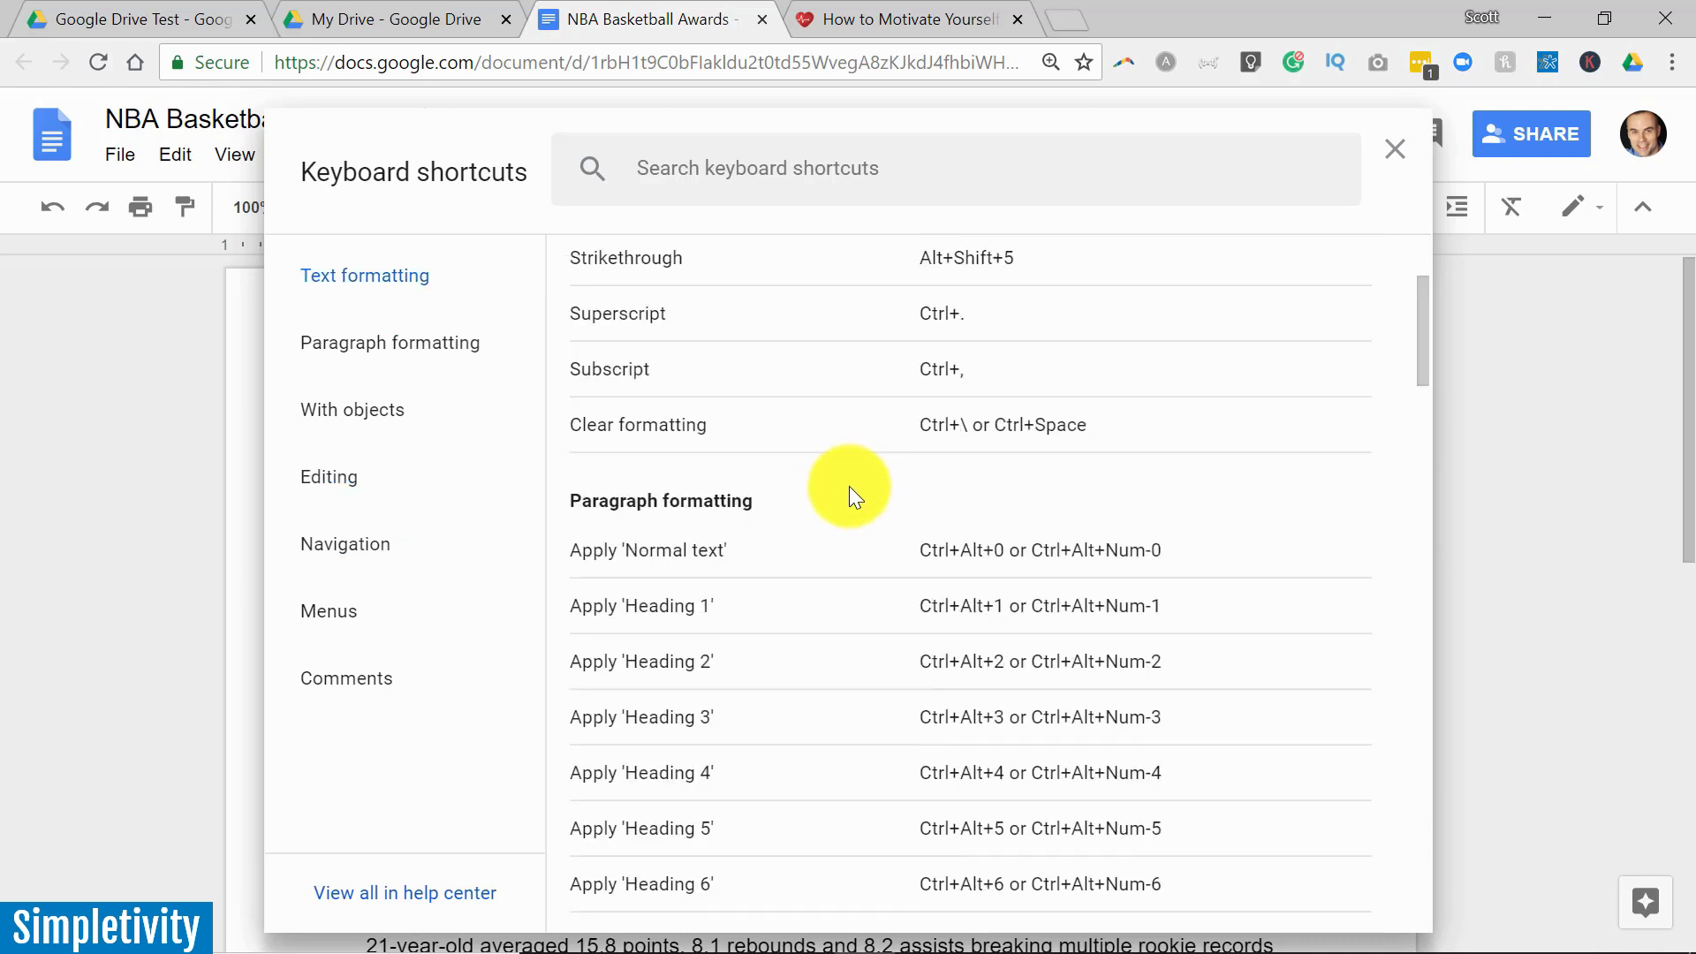
scroll(850, 486, up, 3)
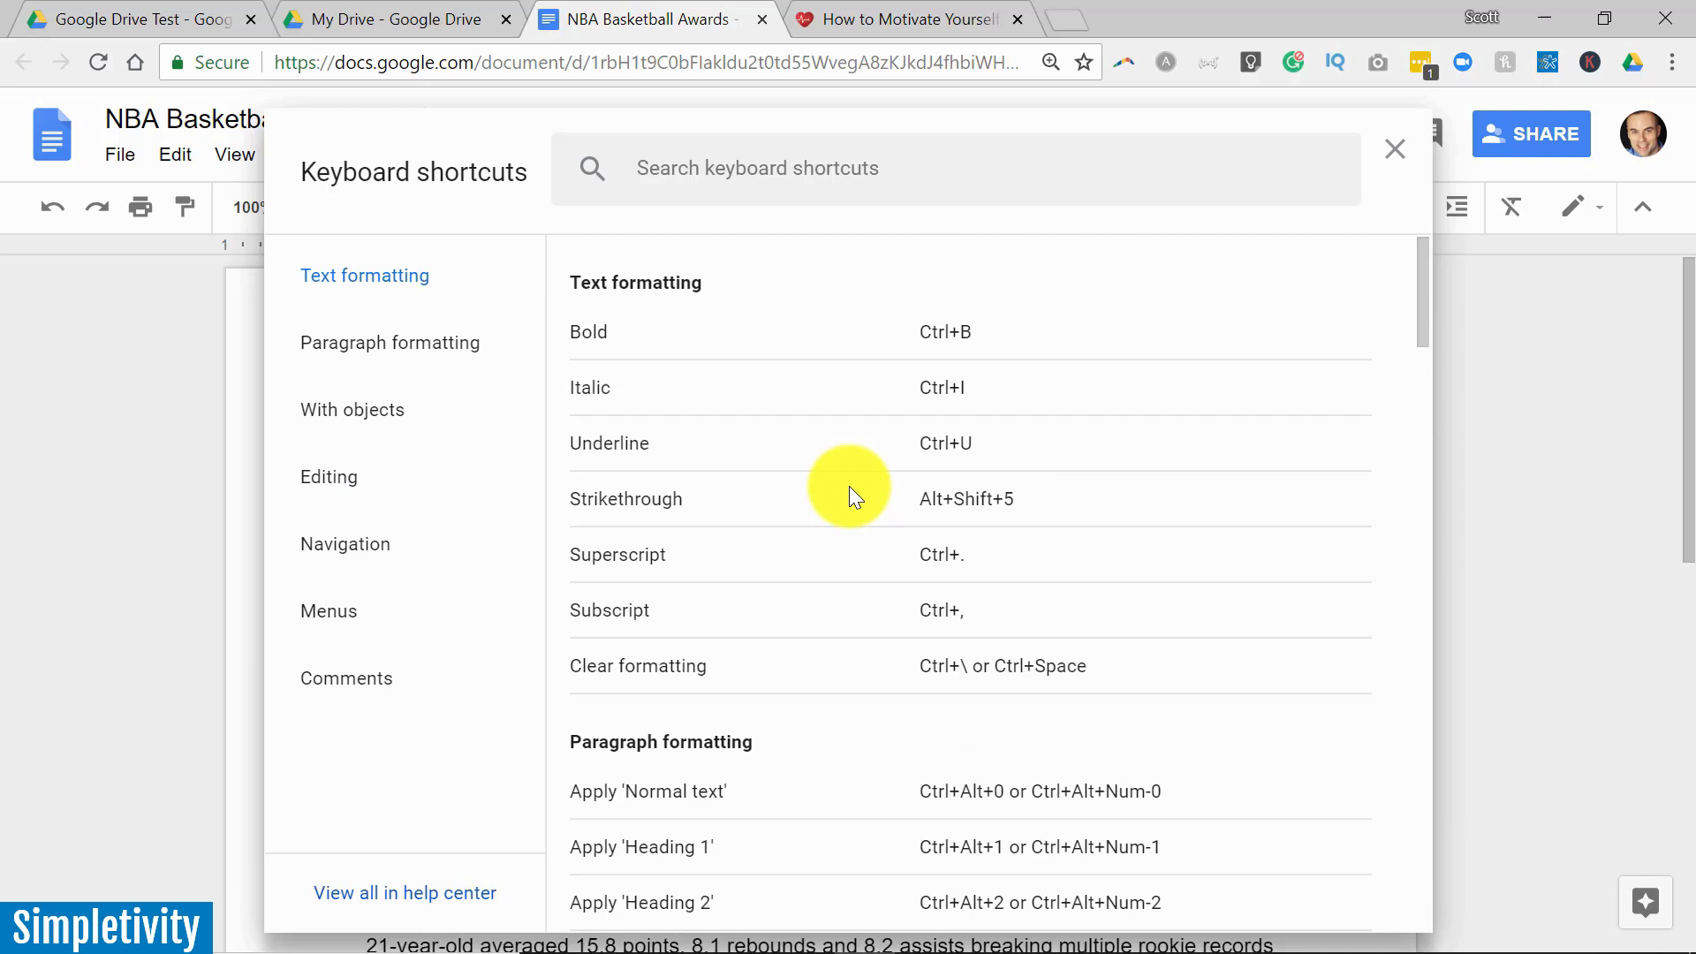